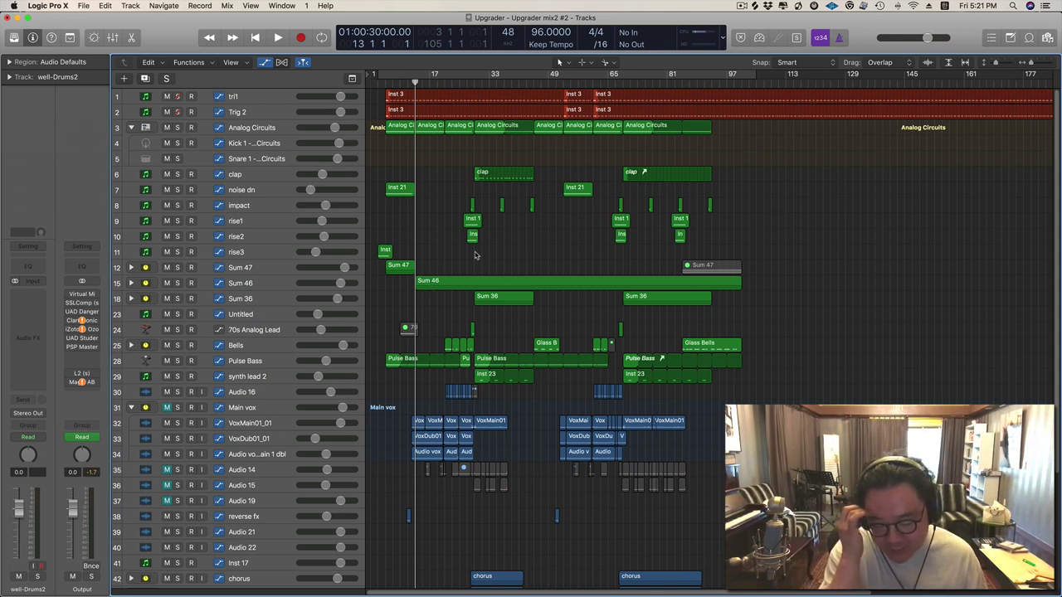
# Play the song from bar 29 to hear the chorus section.
pyautogui.press('super+Up')
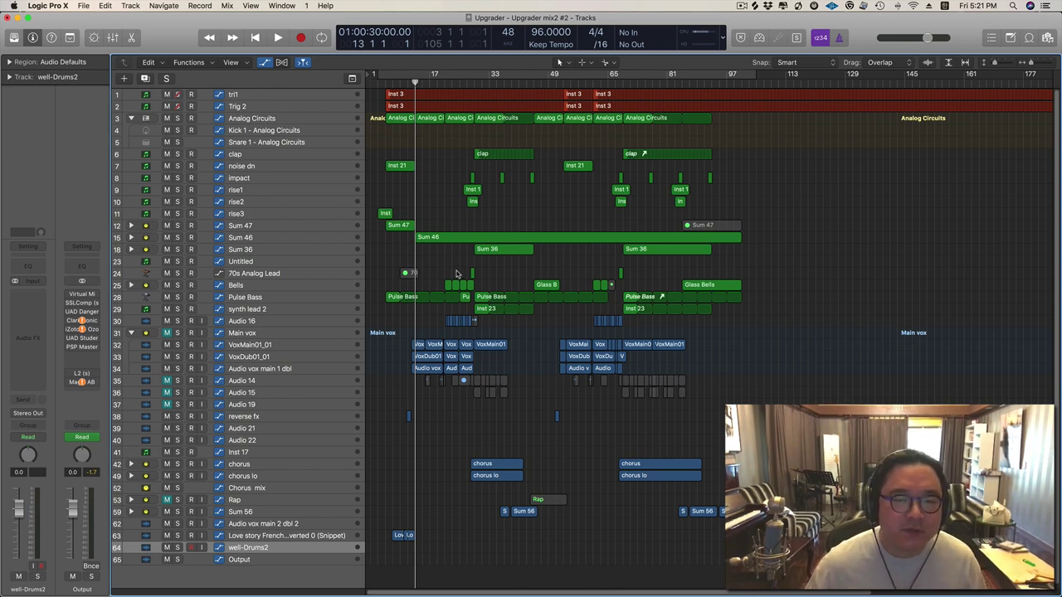
pyautogui.scroll(2, 456, 271)
pyautogui.scroll(3, 456, 274)
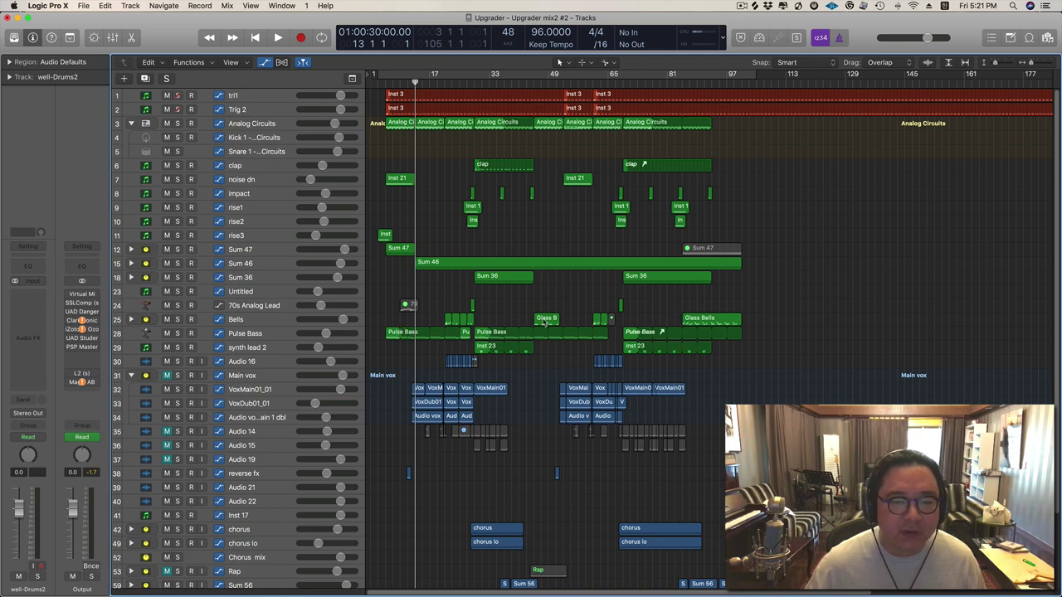
pyautogui.press('super+Right')
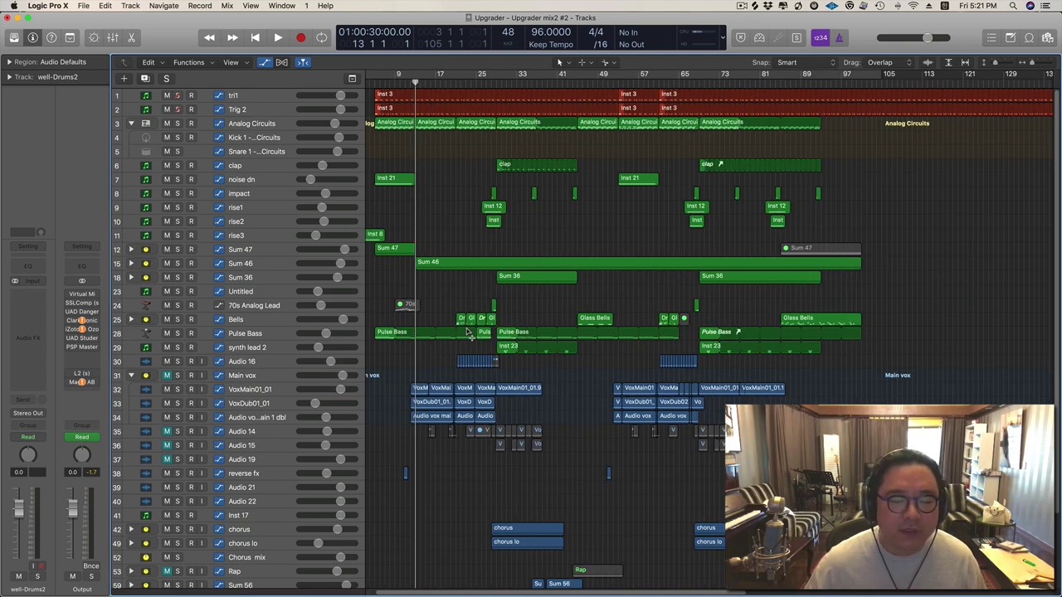
pyautogui.press('super+Up')
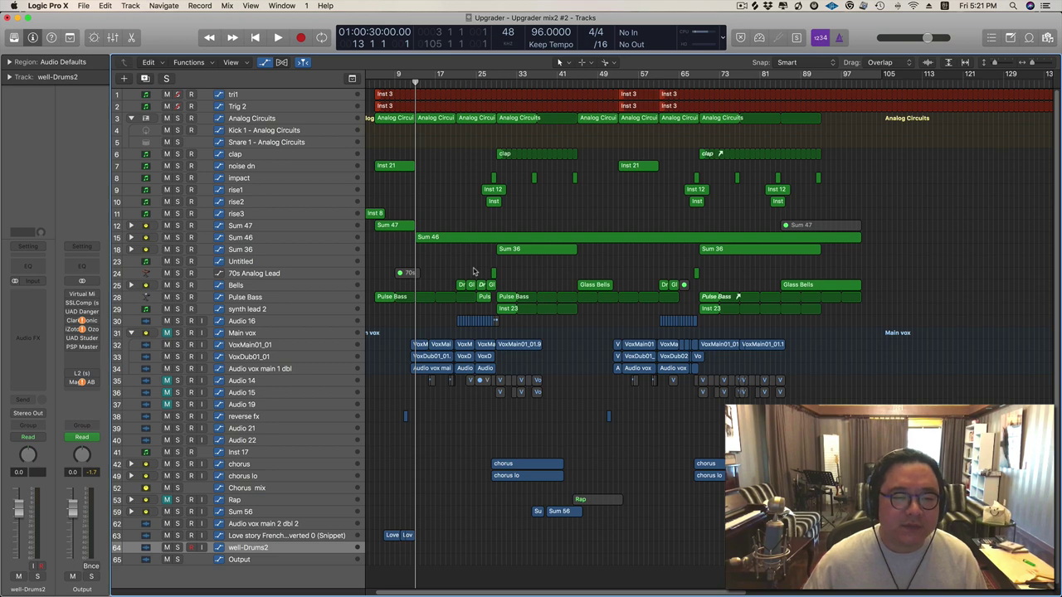
pyautogui.click(497, 84)
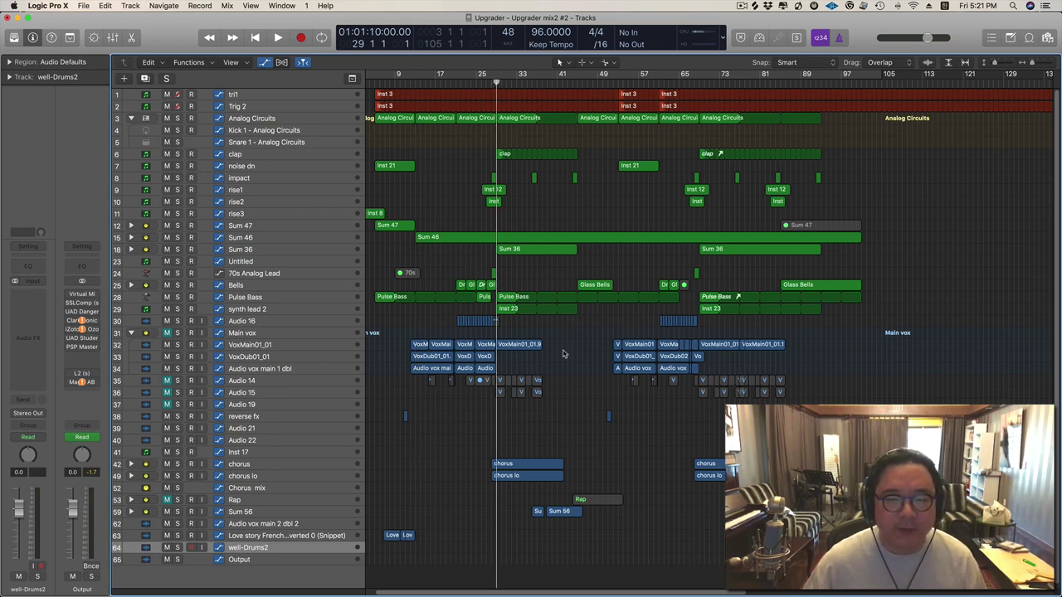
pyautogui.press('space')
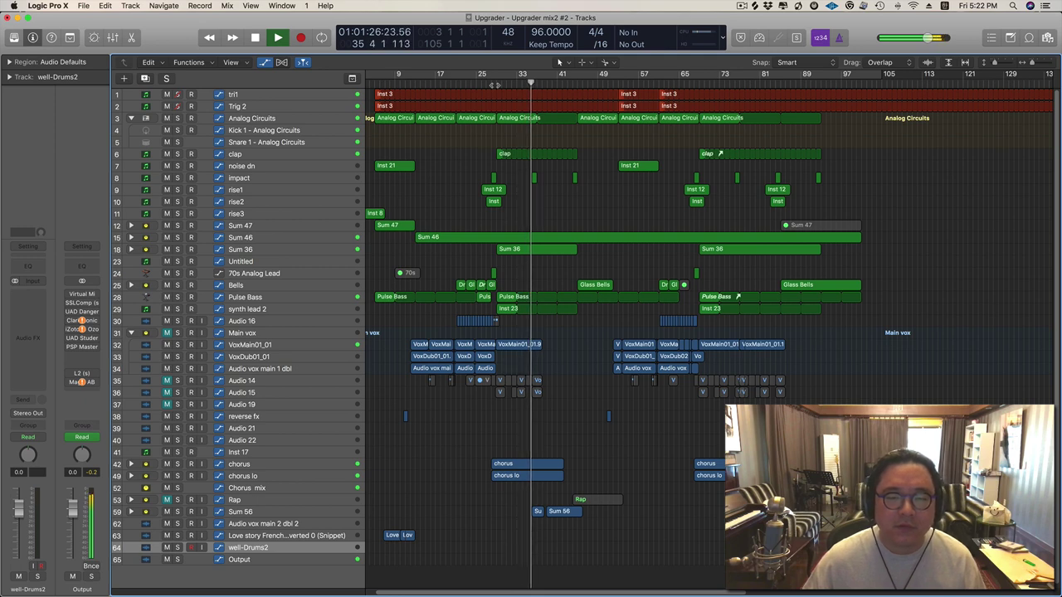
pyautogui.press('space')
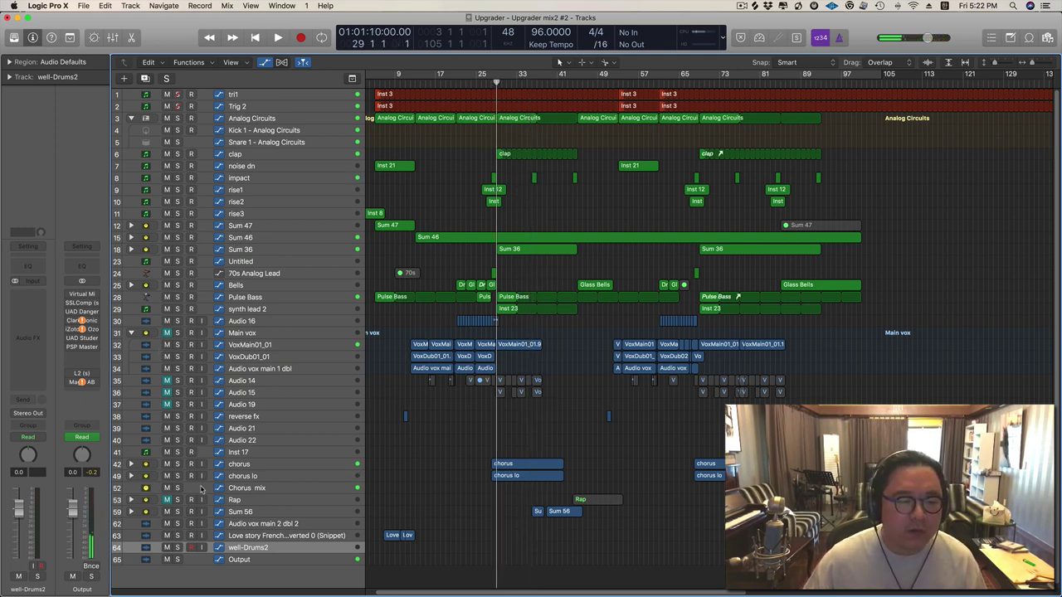
# Mute the chorus and chorus lo tracks and play the section again from bar 29.
pyautogui.moveTo(167, 466); pyautogui.dragTo(168, 477)
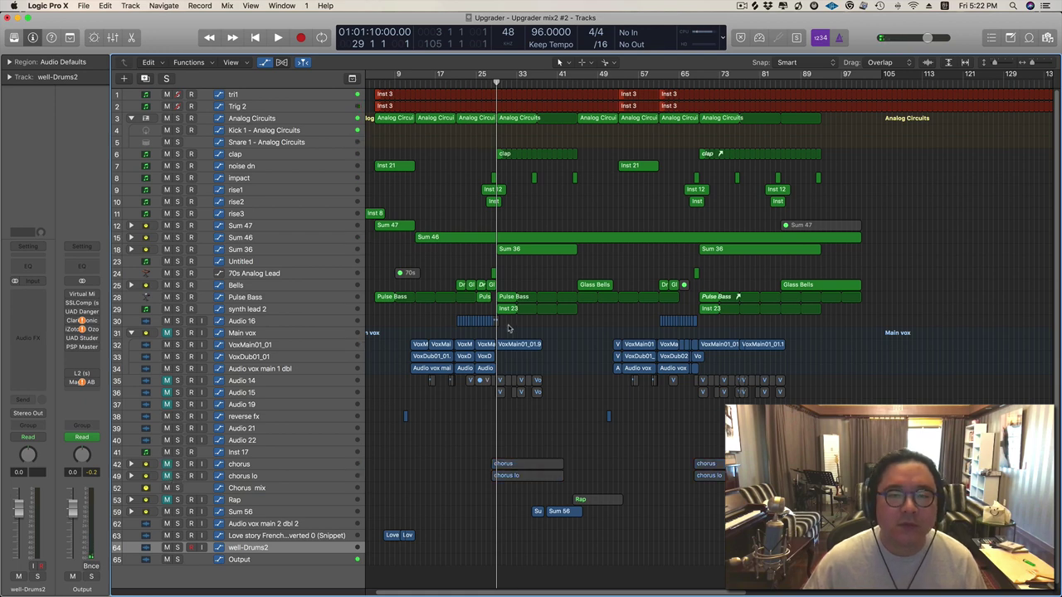
pyautogui.press('space')
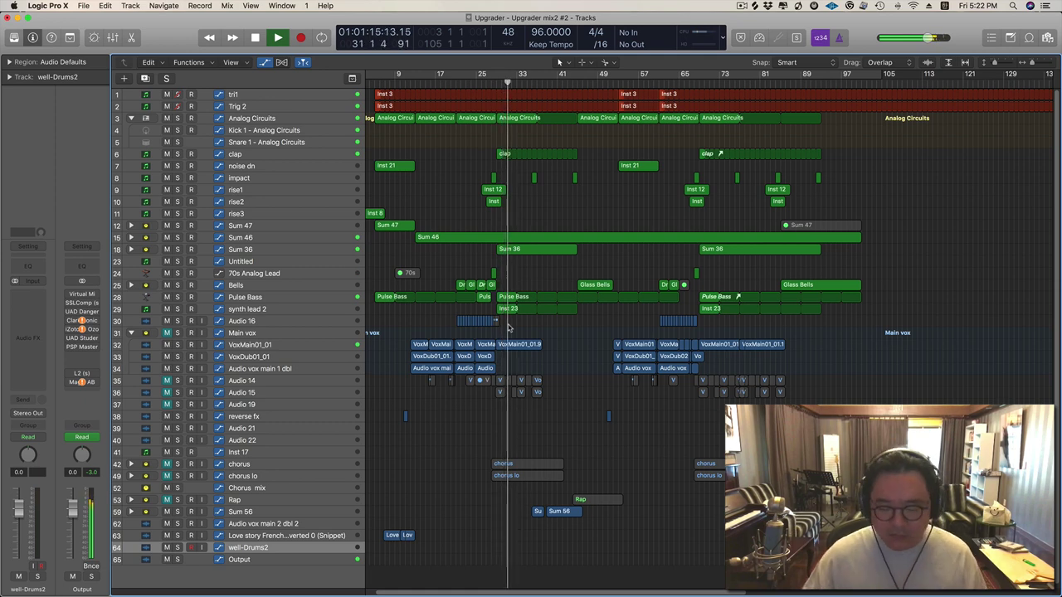
pyautogui.scroll(1, 508, 325)
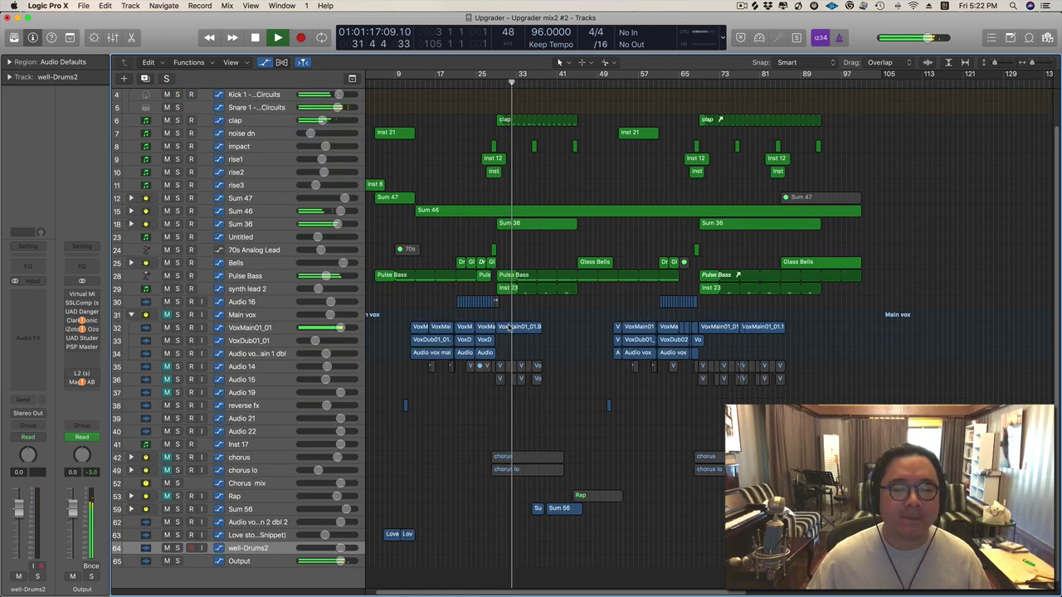
pyautogui.scroll(-3, 509, 325)
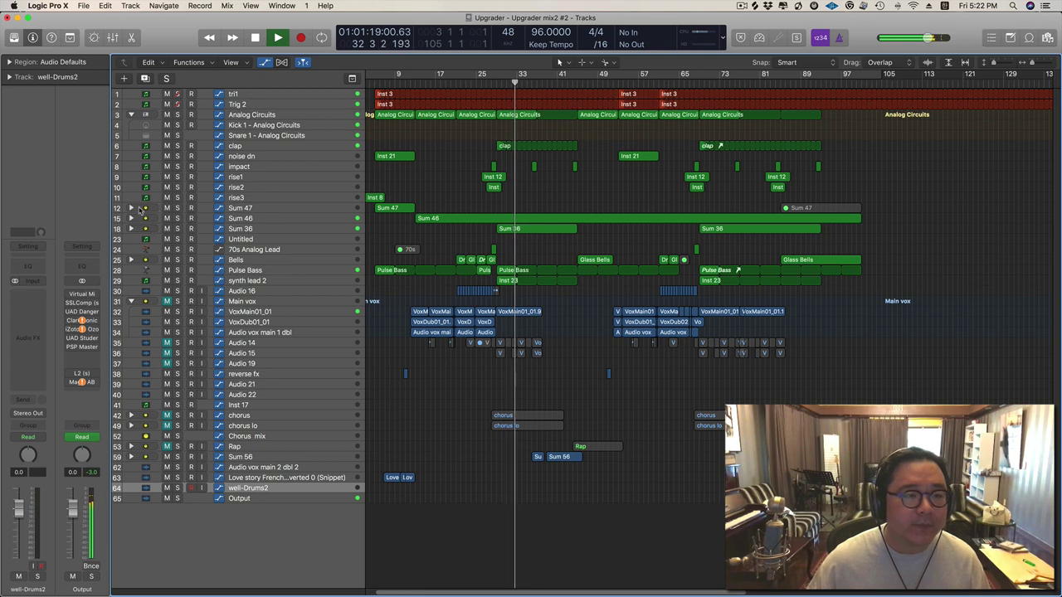
# Look inside the Sum 46 and Sum 36 track stacks while the section plays, and stop playback.
pyautogui.click(131, 218)
pyautogui.click(130, 218)
pyautogui.click(130, 219)
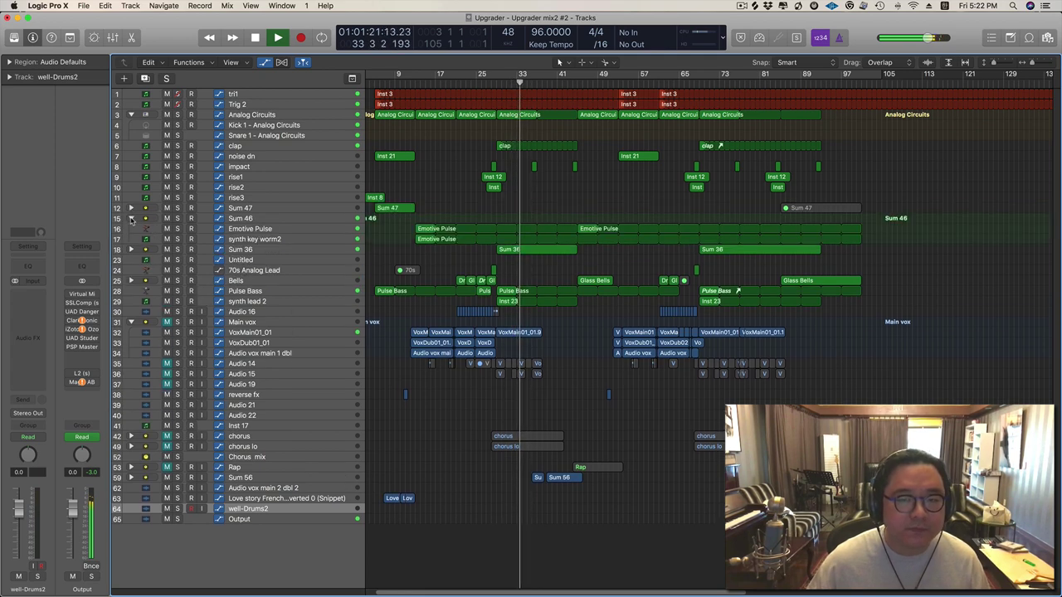
pyautogui.click(130, 218)
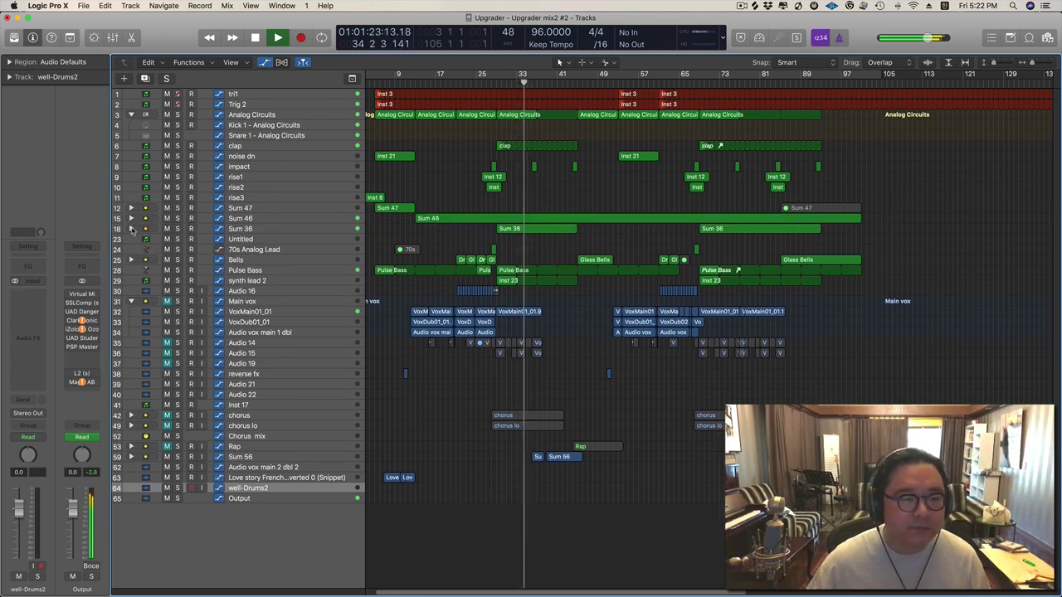
pyautogui.click(130, 229)
pyautogui.click(130, 229)
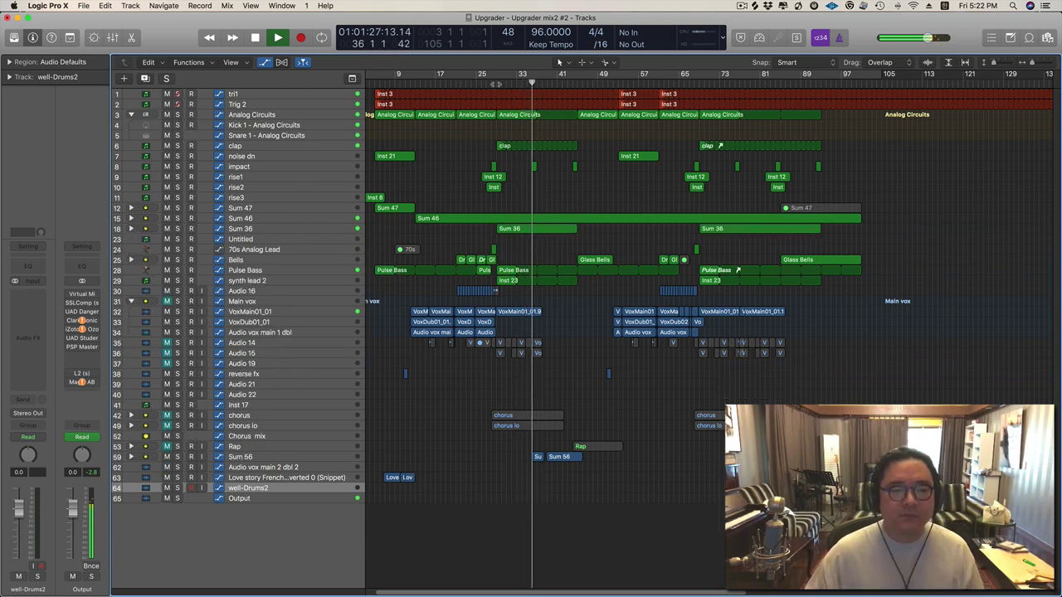
pyautogui.press('space')
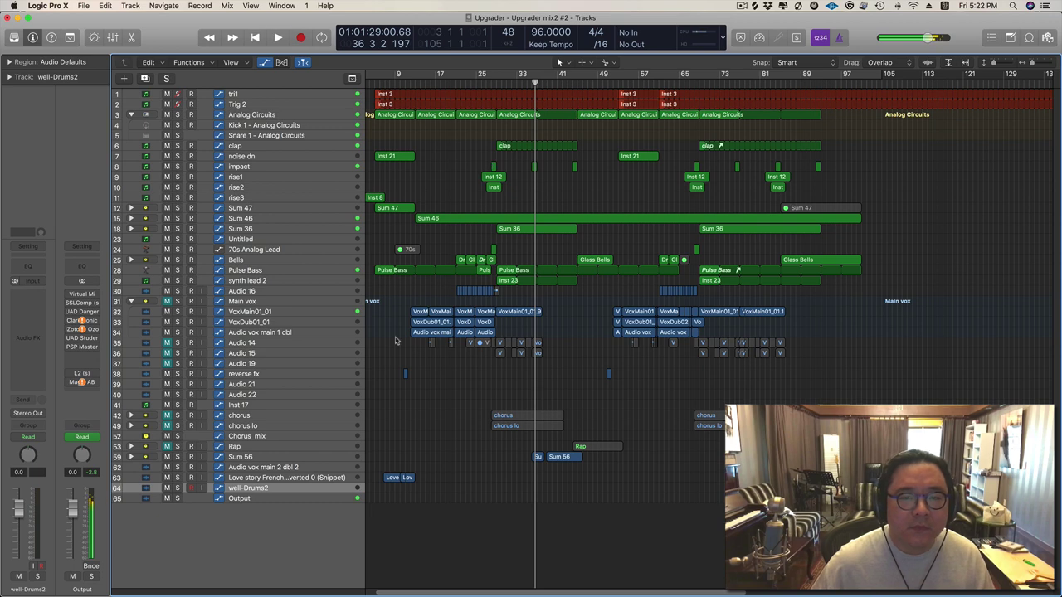
# Expand the Sum 36, Sum 46 and Sum 47 track stacks to examine the tracks they contain.
pyautogui.click(131, 229)
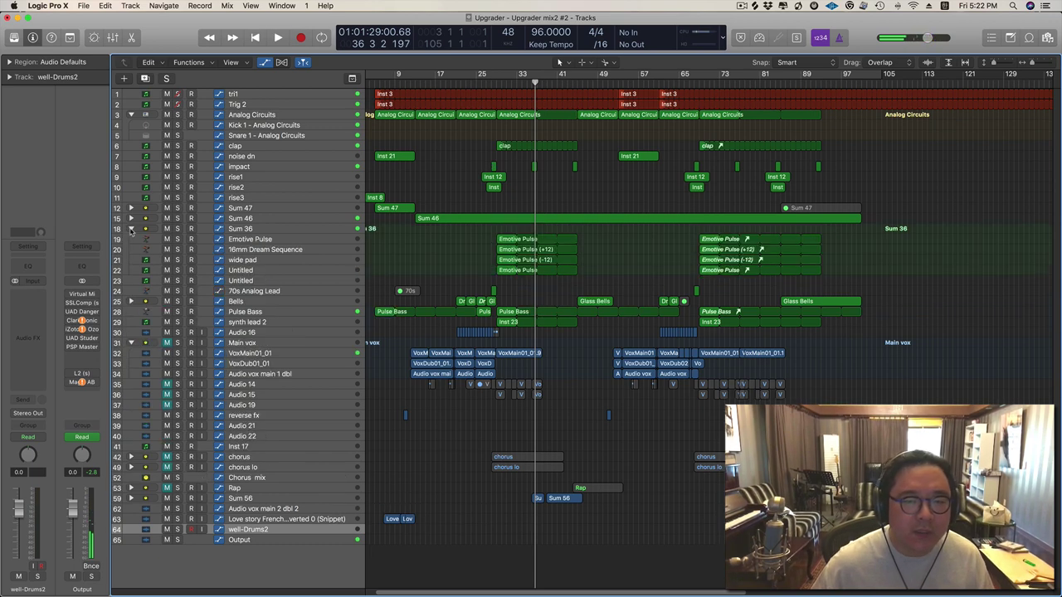
pyautogui.click(131, 219)
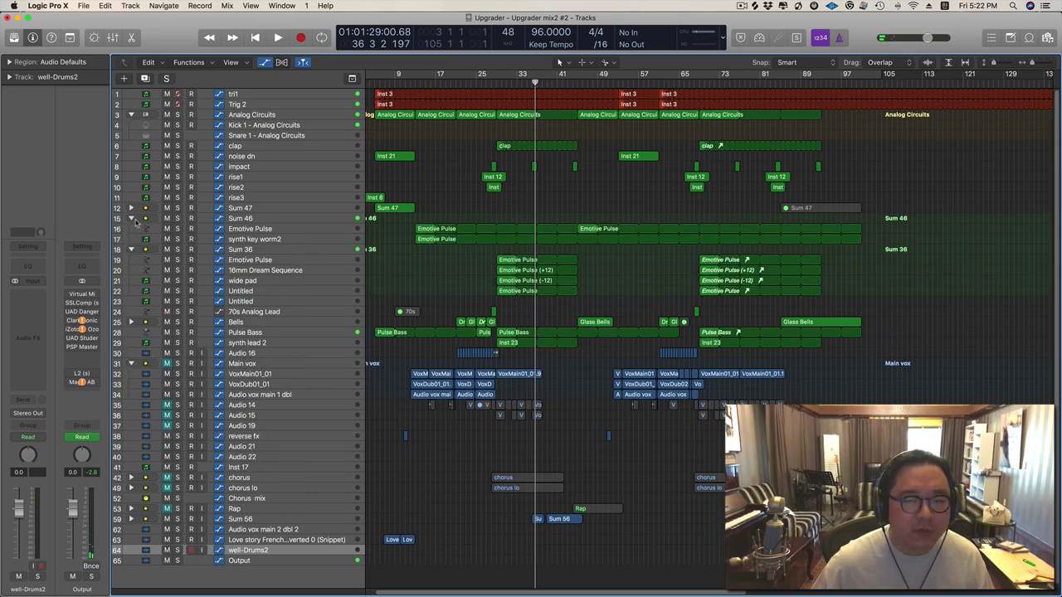
pyautogui.click(131, 209)
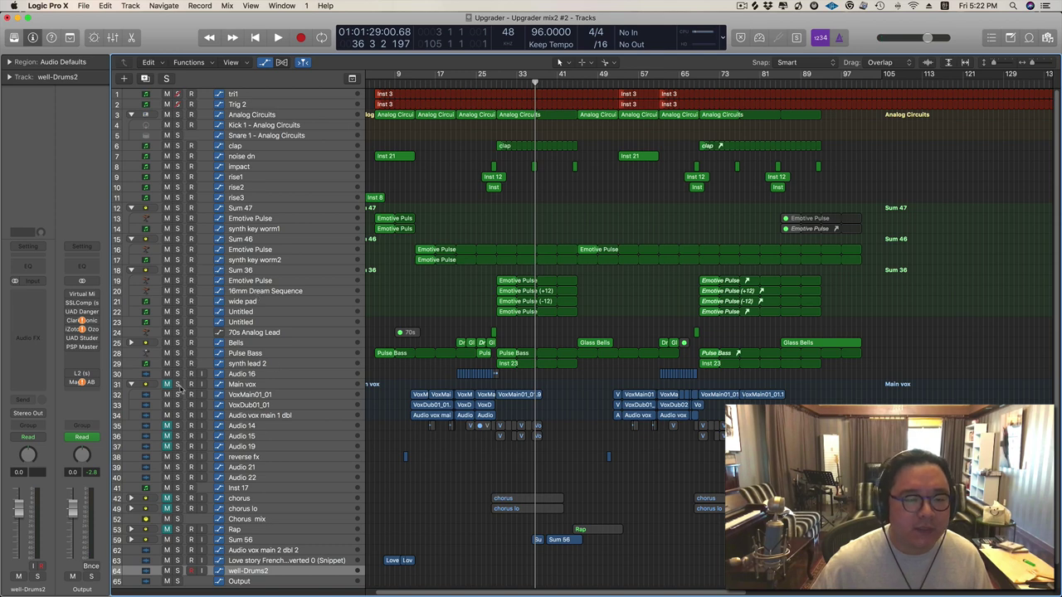
# Collapse the Sum 46, Sum 47, Sum 36, Main vox and Analog Circuits track stacks.
pyautogui.click(130, 239)
pyautogui.click(130, 212)
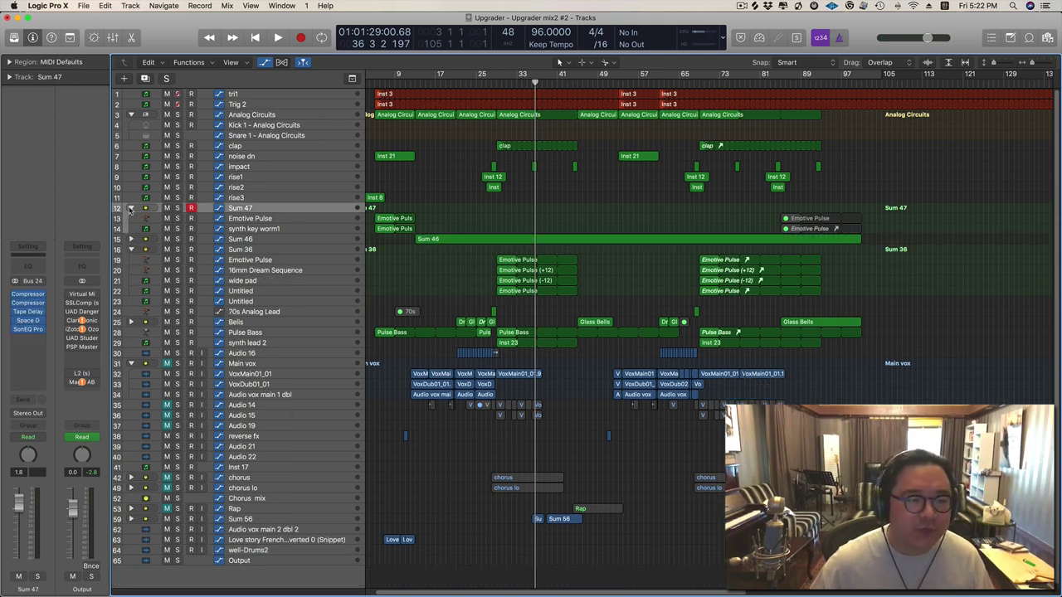
pyautogui.click(130, 208)
pyautogui.click(130, 229)
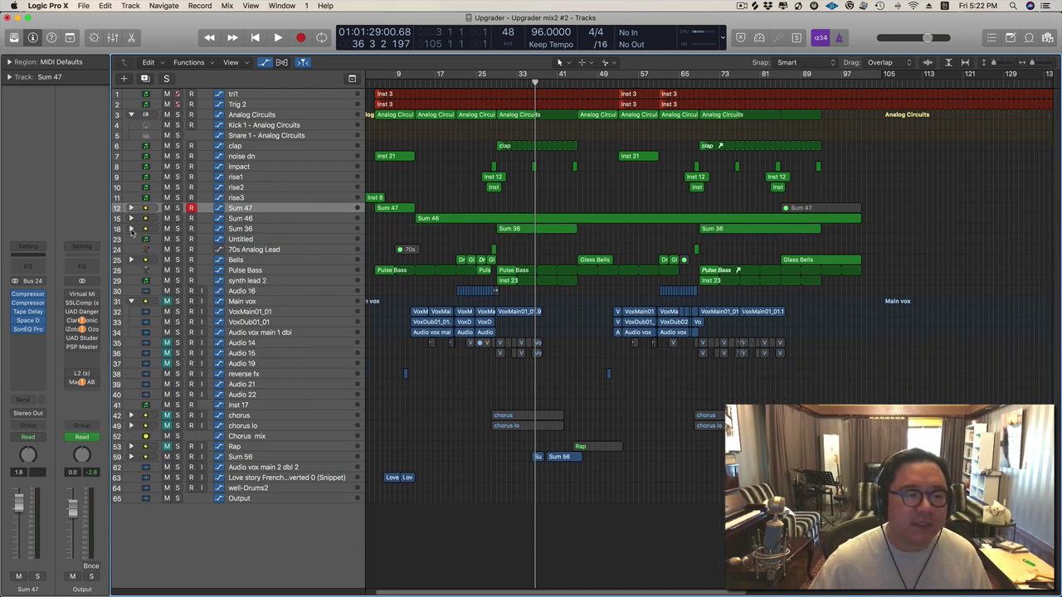
pyautogui.click(130, 302)
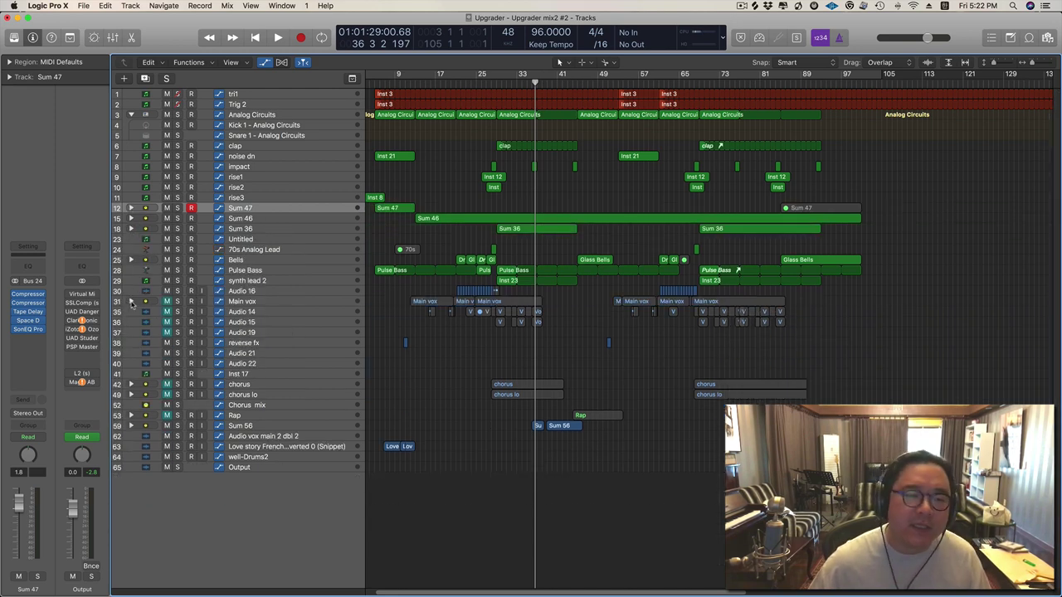
pyautogui.click(132, 115)
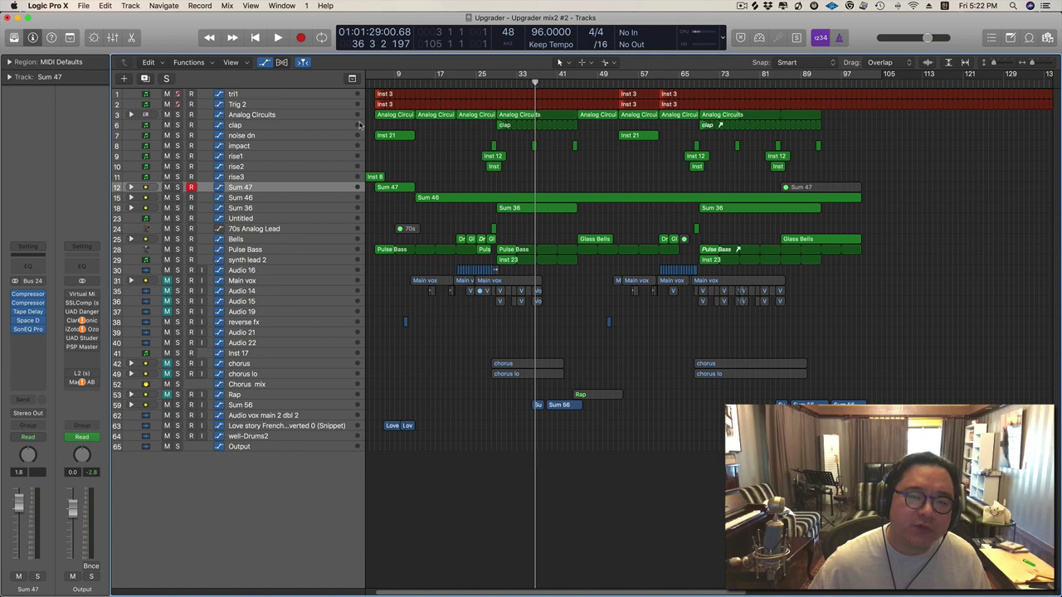
# Check the installed version of the program and close its information window.
pyautogui.click(39, 7)
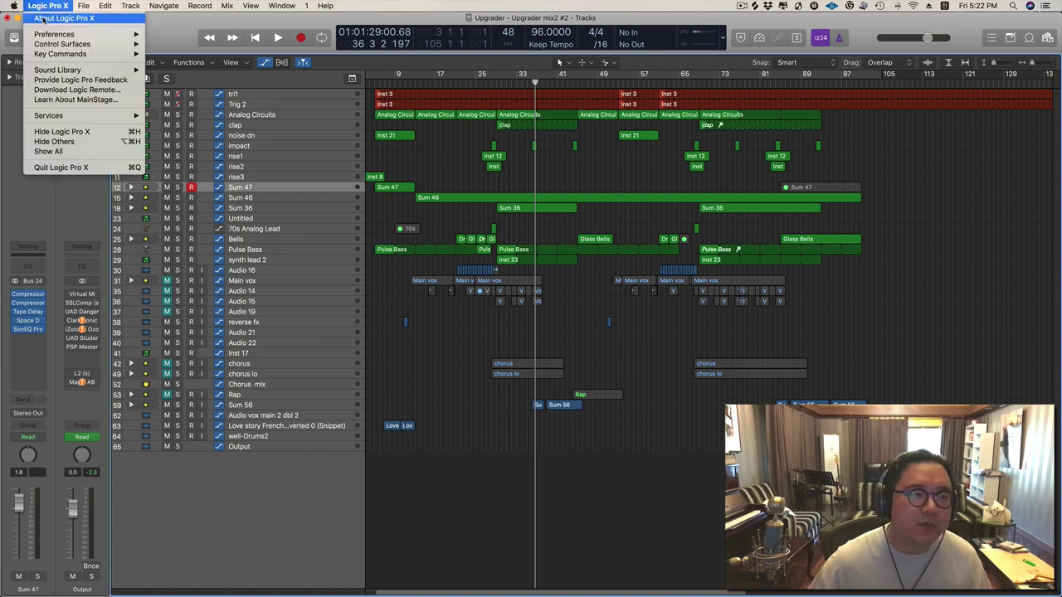
pyautogui.click(43, 17)
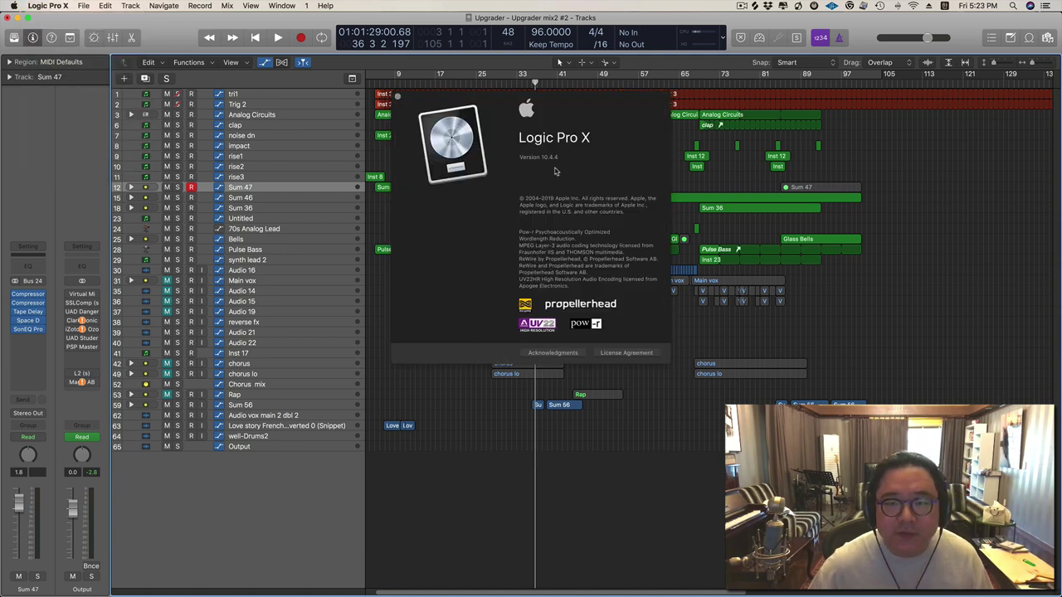
pyautogui.click(399, 98)
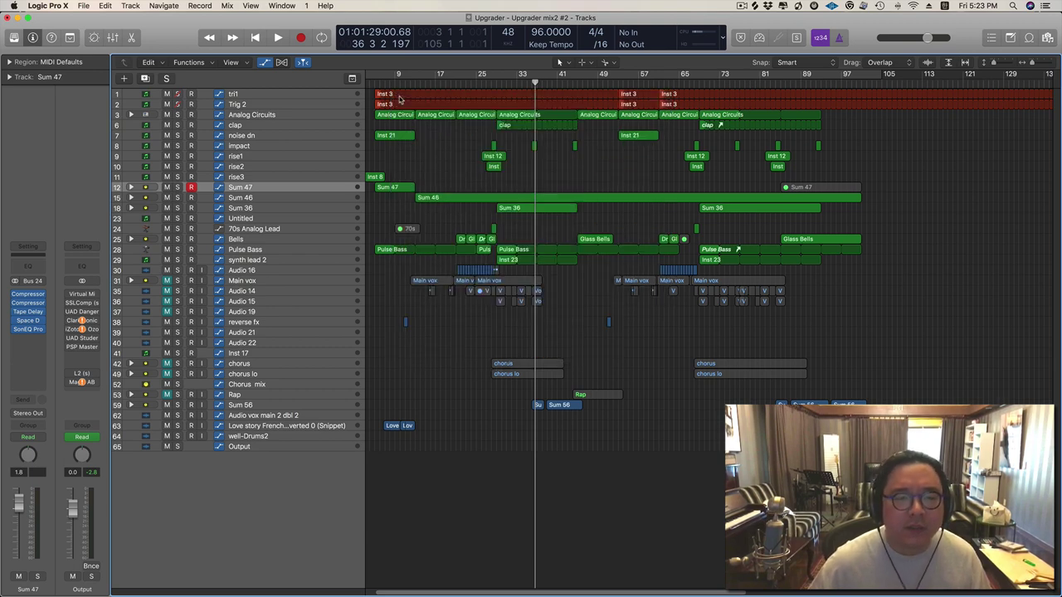
# Open the Analog Circuits drum region that starts at bar 29 in the Piano Roll and show its upper drum rows.
pyautogui.click(278, 117)
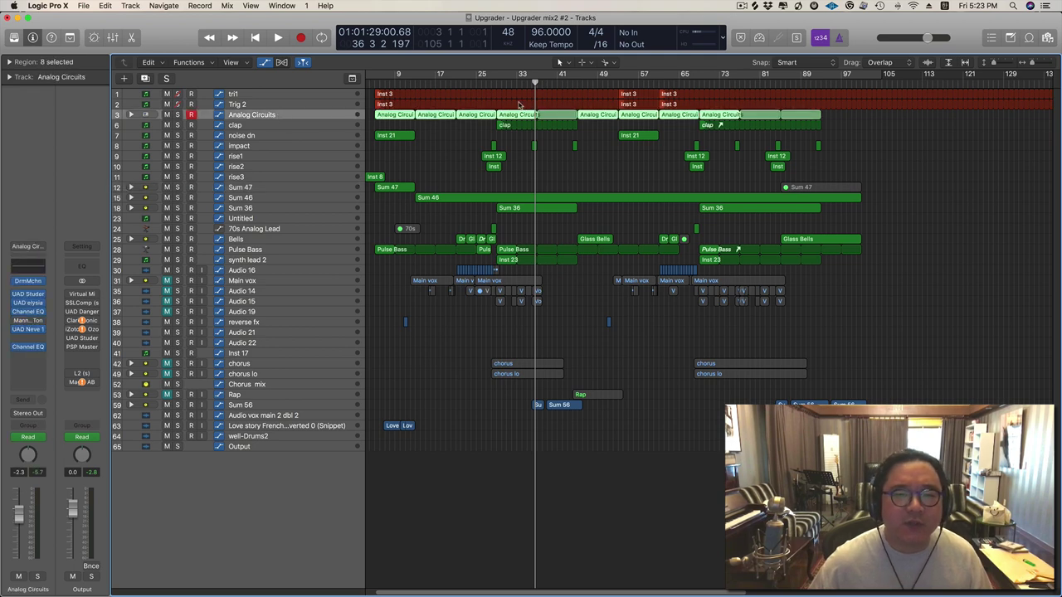
pyautogui.doubleClick(519, 117)
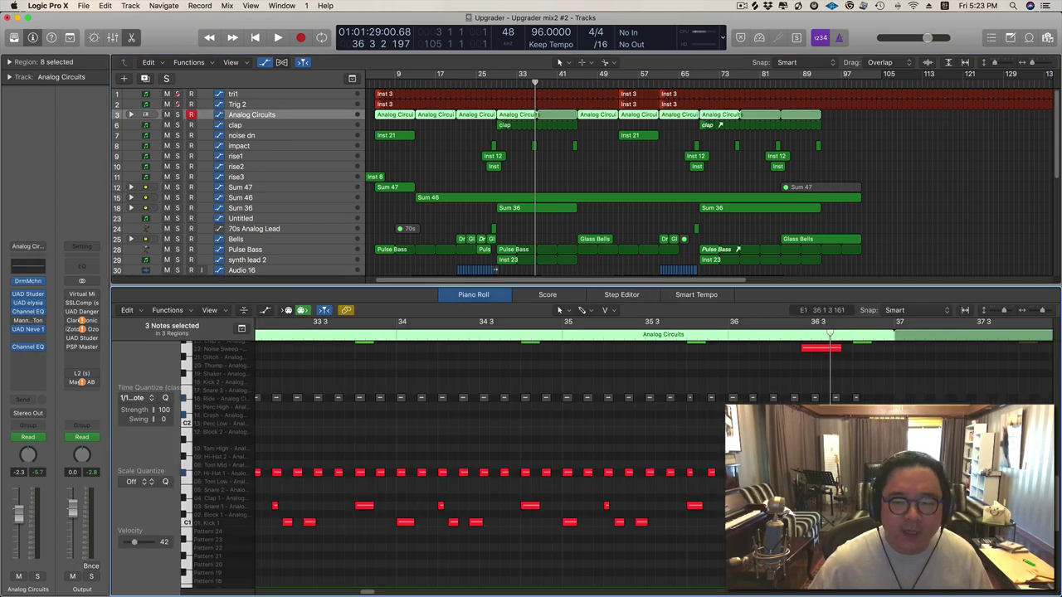
pyautogui.press('super+Right')
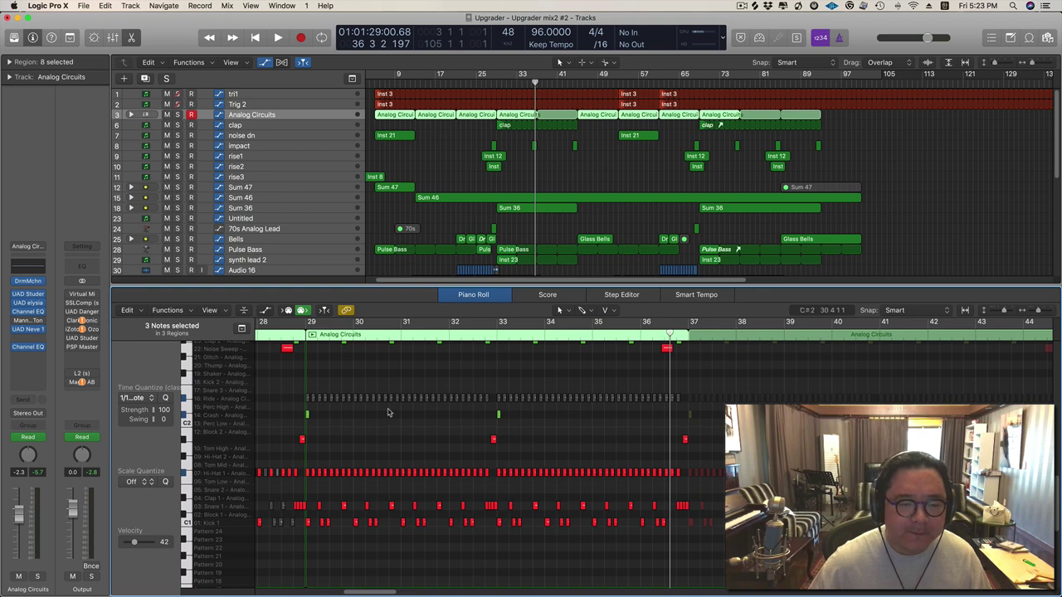
pyautogui.scroll(5, 422, 424)
pyautogui.scroll(-2, 368, 420)
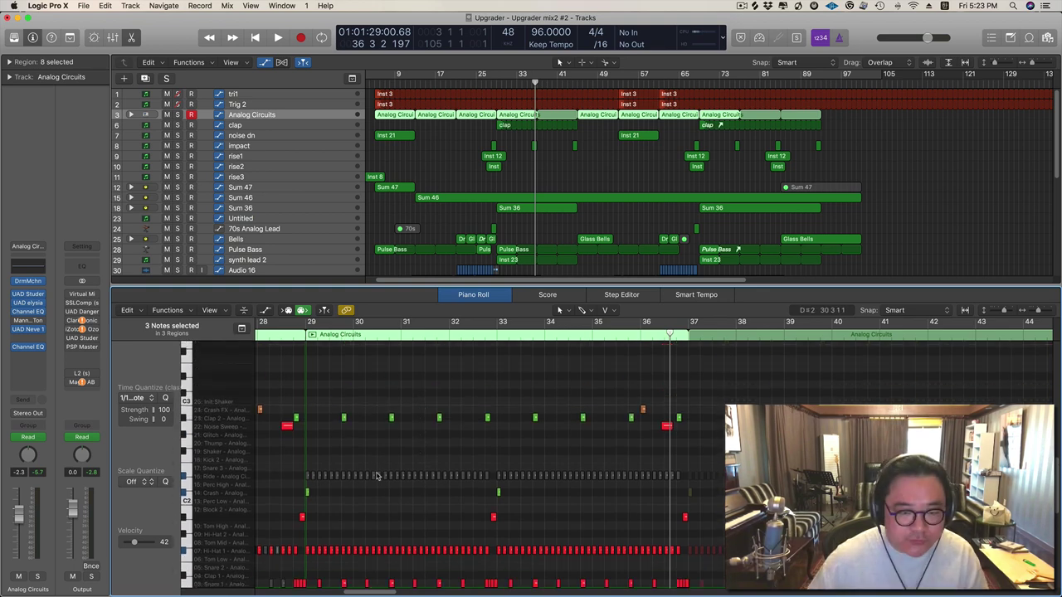
# Choose the Brush Tool for the Piano Roll and widen the area with the quantize and velocity settings.
pyautogui.press('t')
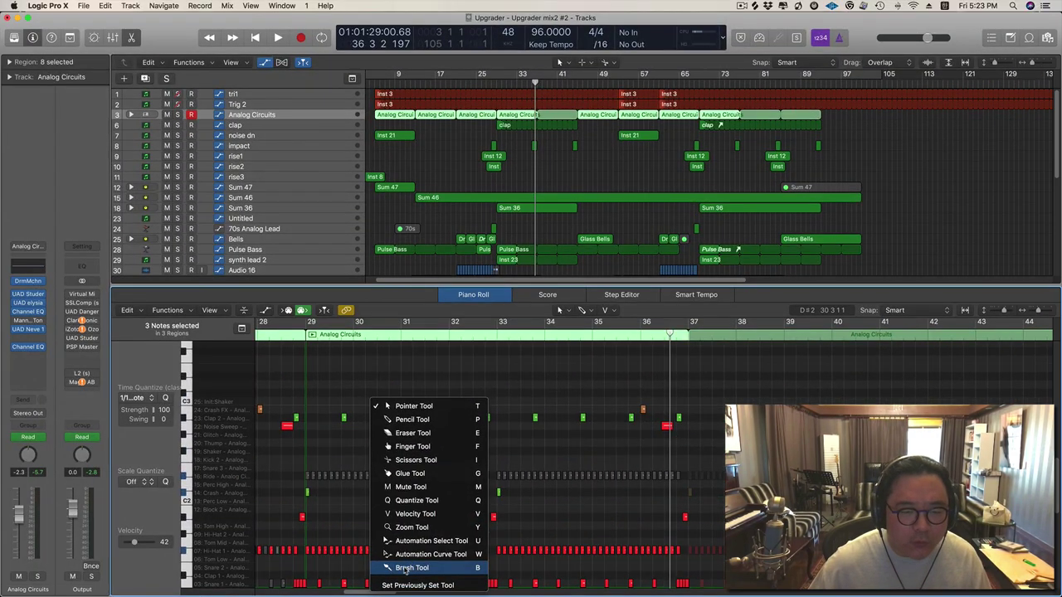
pyautogui.click(405, 570)
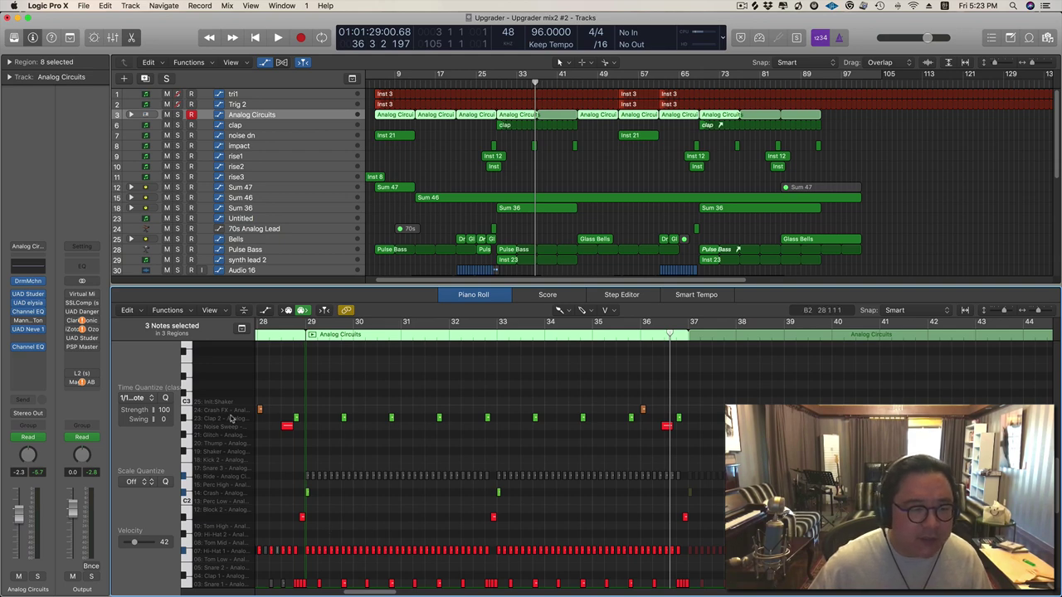
pyautogui.moveTo(179, 340); pyautogui.dragTo(250, 348)
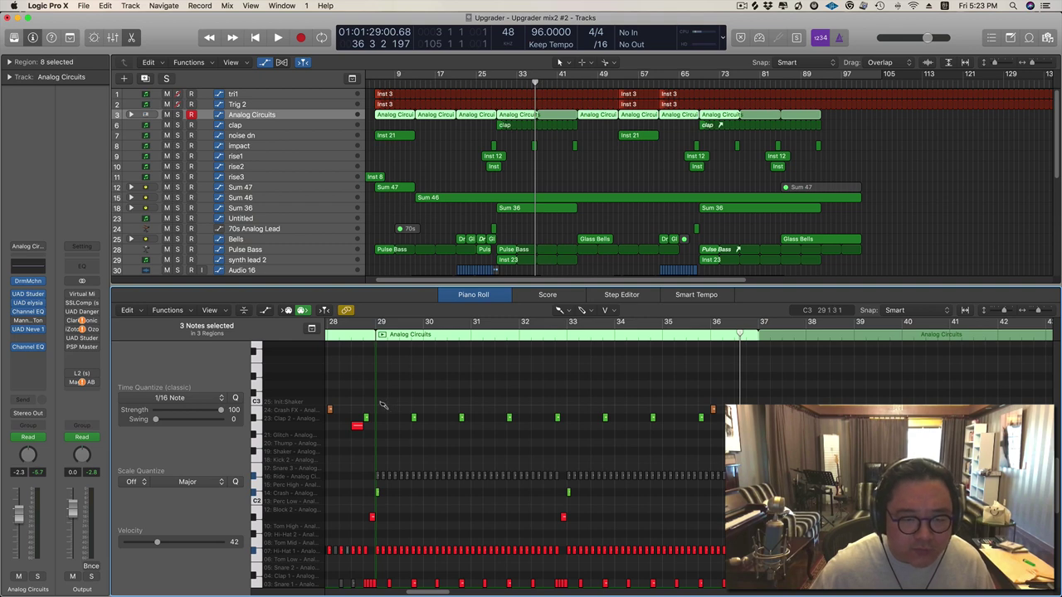
# Try painting notes with the Brush Tool in the Init Shaker row at bar 29 and above the ride pattern, undoing each attempt.
pyautogui.moveTo(382, 402)
pyautogui.mouseDown()
pyautogui.moveTo(553, 401)
pyautogui.moveTo(385, 402)
pyautogui.mouseUp()
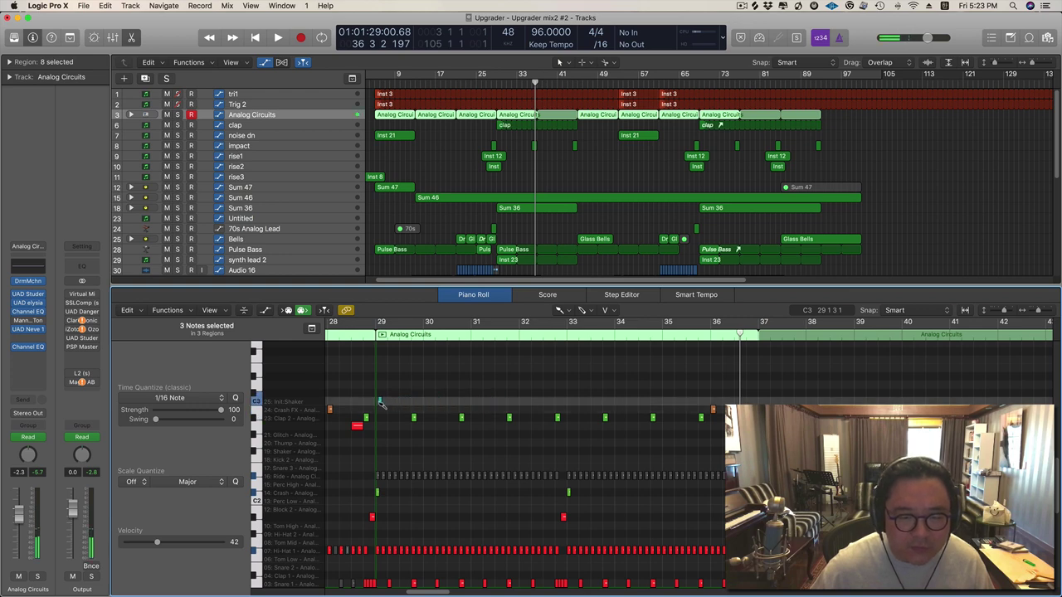
pyautogui.press('super+z')
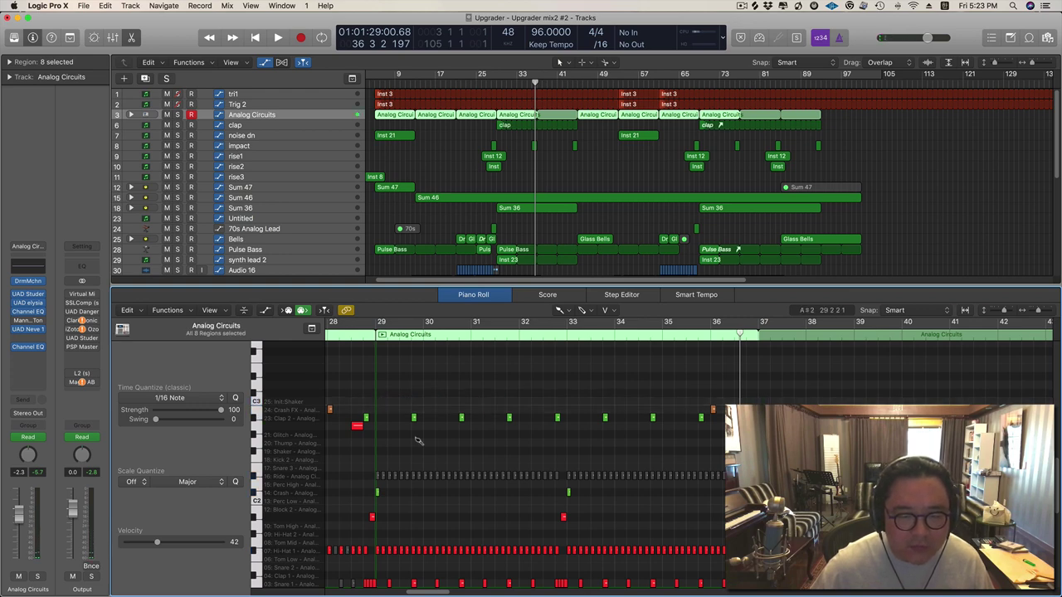
pyautogui.moveTo(408, 456)
pyautogui.mouseDown()
pyautogui.moveTo(451, 446)
pyautogui.moveTo(473, 460)
pyautogui.moveTo(544, 442)
pyautogui.moveTo(609, 463)
pyautogui.moveTo(629, 443)
pyautogui.moveTo(678, 452)
pyautogui.mouseUp()
pyautogui.press('super+z')
pyautogui.press('super+z')
pyautogui.press('super+z')
pyautogui.press('super+z')
pyautogui.press('super+z')
pyautogui.press('super+z')
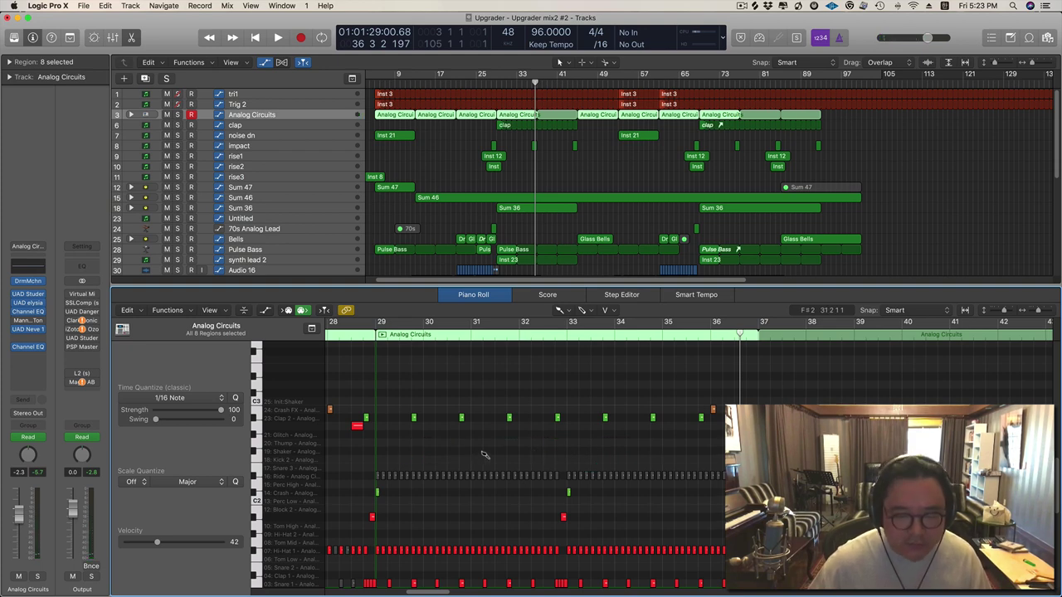
# Place a single note in the Shaker row at the start of bar 30 with the Pencil Tool.
pyautogui.press('t')
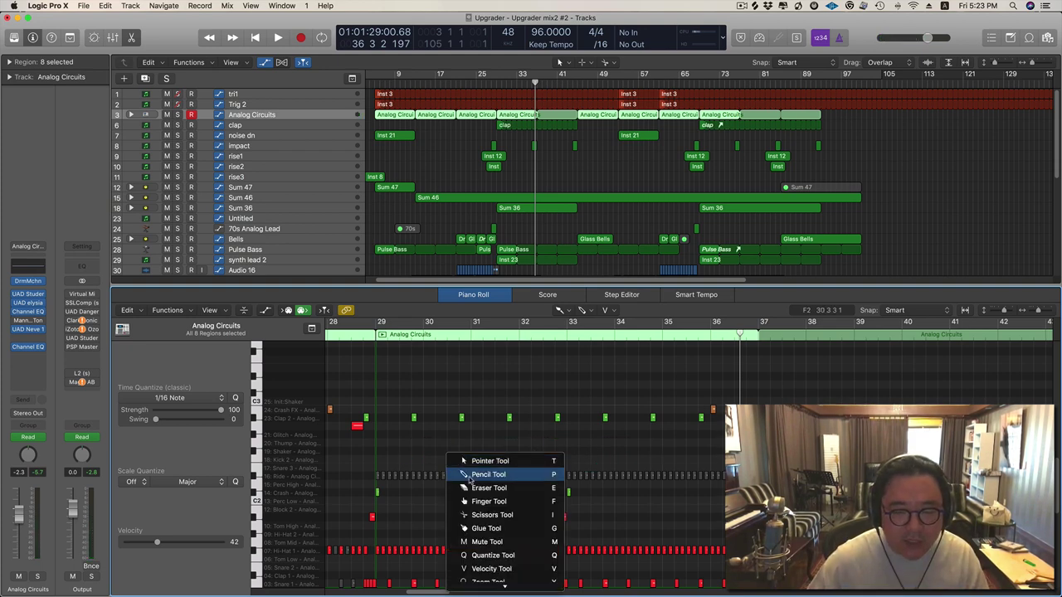
pyautogui.click(473, 474)
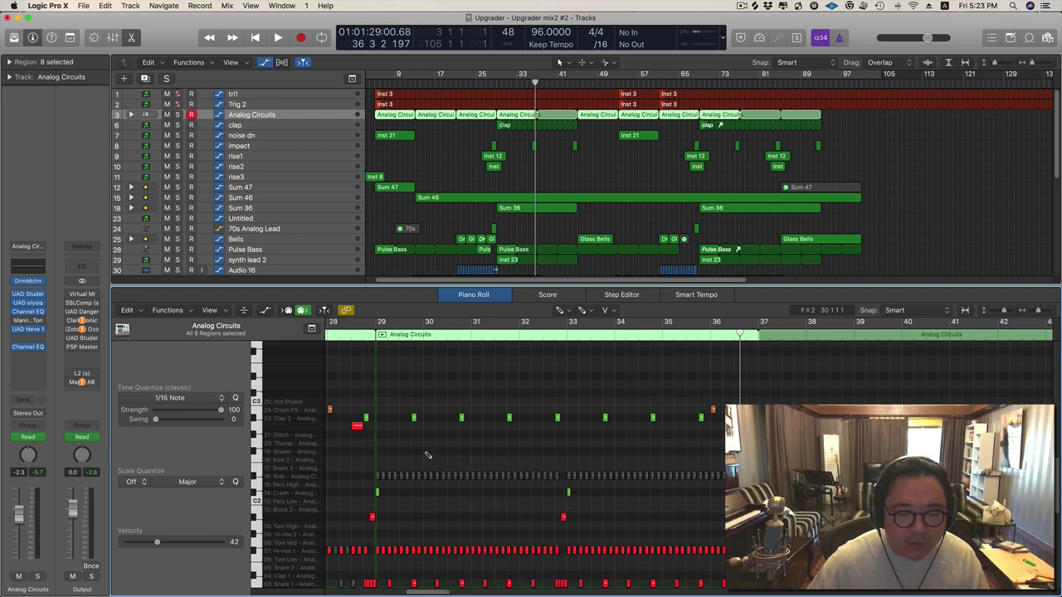
pyautogui.click(426, 453)
# Add more individual Shaker notes one after another through the first half of bar 30 with the Pencil Tool.
pyautogui.press('super+Left')
pyautogui.press('super+Left')
pyautogui.press('super+Left')
pyautogui.press('super+Left')
pyautogui.press('super+Right')
pyautogui.press('super+Right')
pyautogui.press('super+Right')
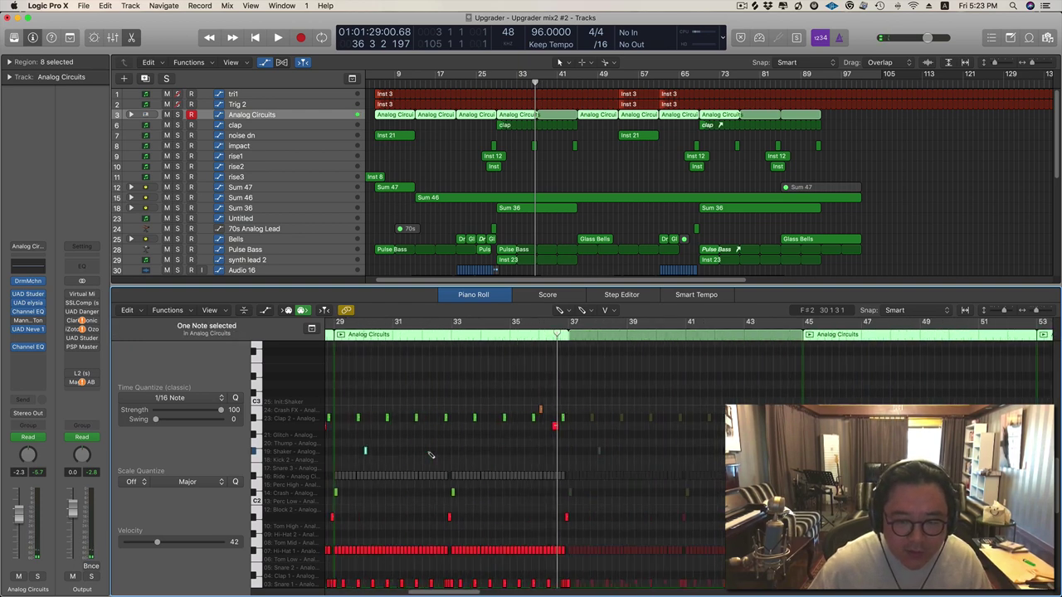
pyautogui.press('super+Right')
pyautogui.press('super+Right')
pyautogui.press('super+Right')
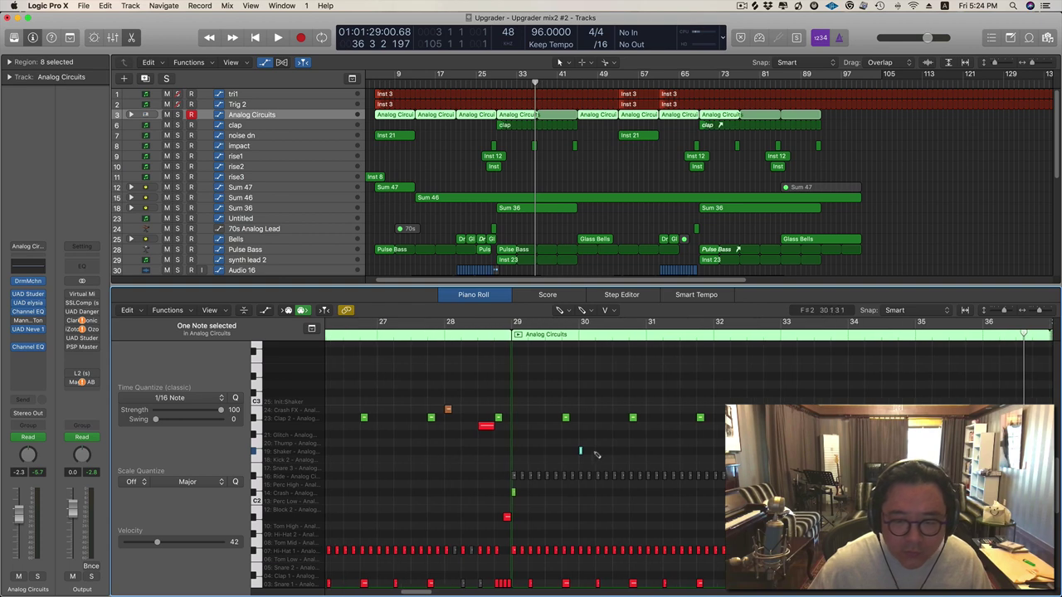
pyautogui.press('super+Right')
pyautogui.press('super+Right')
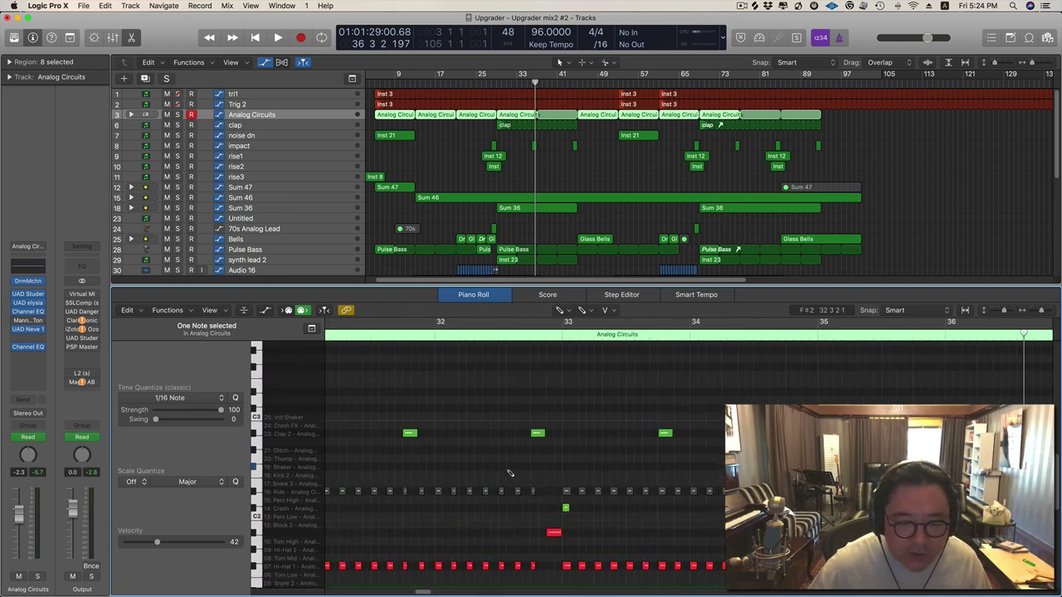
pyautogui.hscroll(-5, 510, 473)
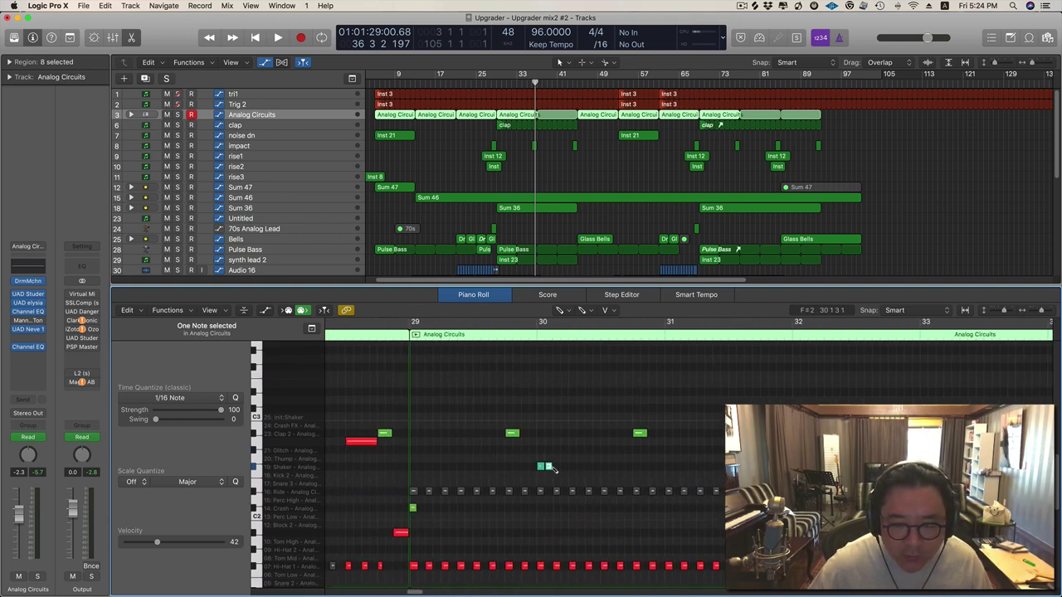
pyautogui.click(559, 467)
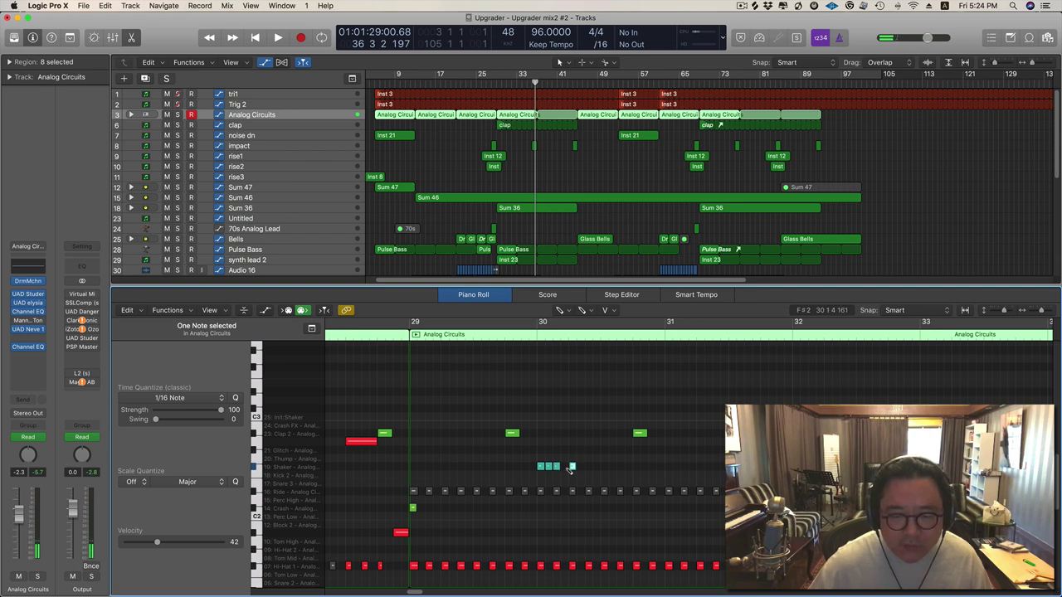
pyautogui.moveTo(570, 469)
pyautogui.mouseDown()
pyautogui.moveTo(539, 469)
pyautogui.moveTo(619, 477)
pyautogui.moveTo(539, 470)
pyautogui.moveTo(605, 470)
pyautogui.mouseUp()
# Return to the Pointer Tool and undo the last Shaker note entry.
pyautogui.press('t')
pyautogui.press('t')
pyautogui.press('super+z')
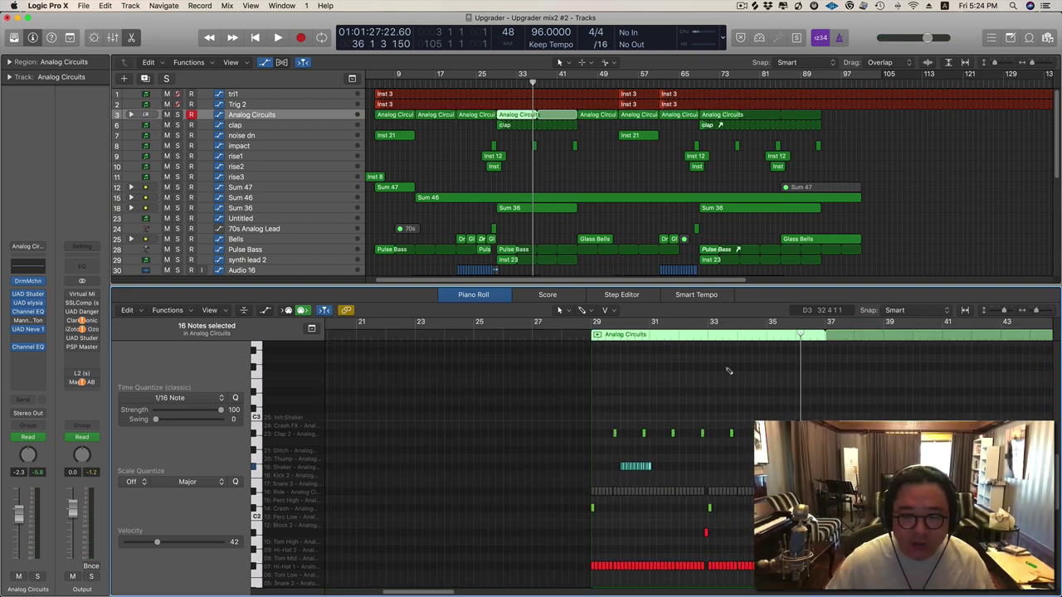
# Paste a copy of the bar 30 Shaker notes at bar 33 and delete both groups of Shaker notes.
pyautogui.click(707, 336)
pyautogui.press(',')
pyautogui.press('.')
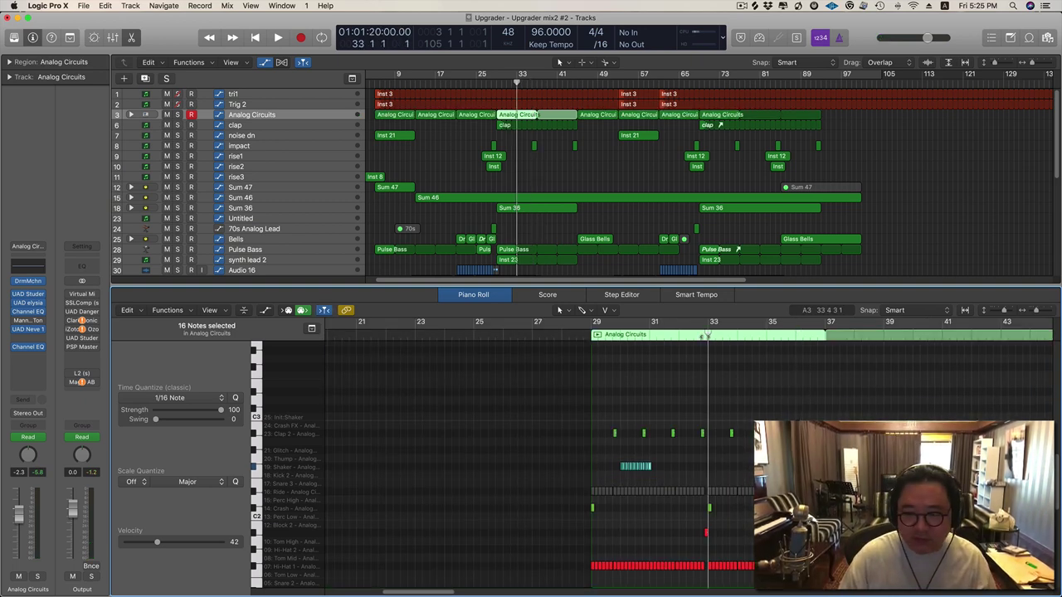
pyautogui.press('super+v')
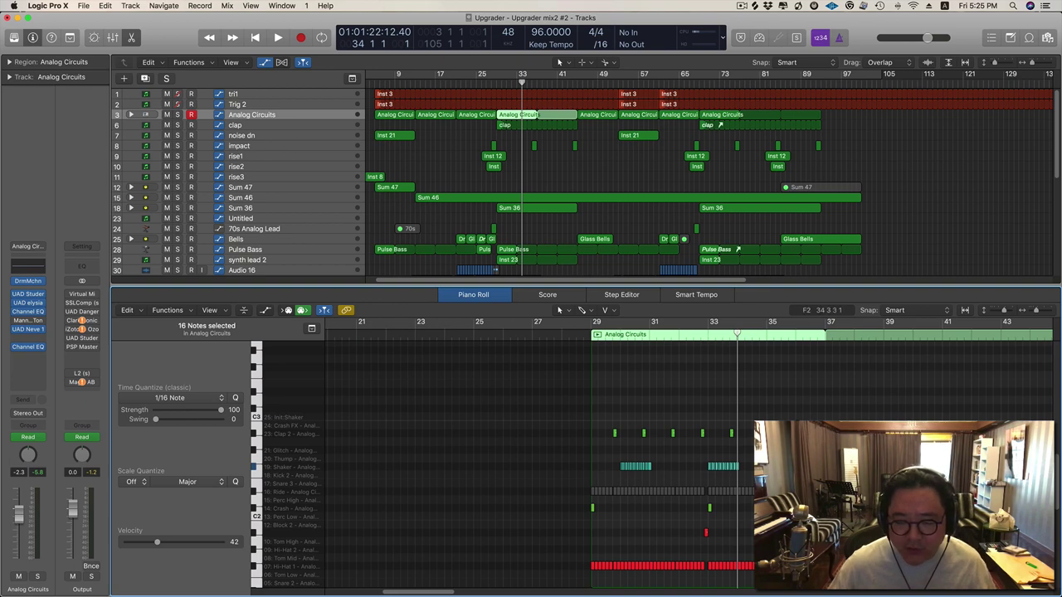
pyautogui.moveTo(753, 473); pyautogui.dragTo(602, 468)
pyautogui.press('Delete')
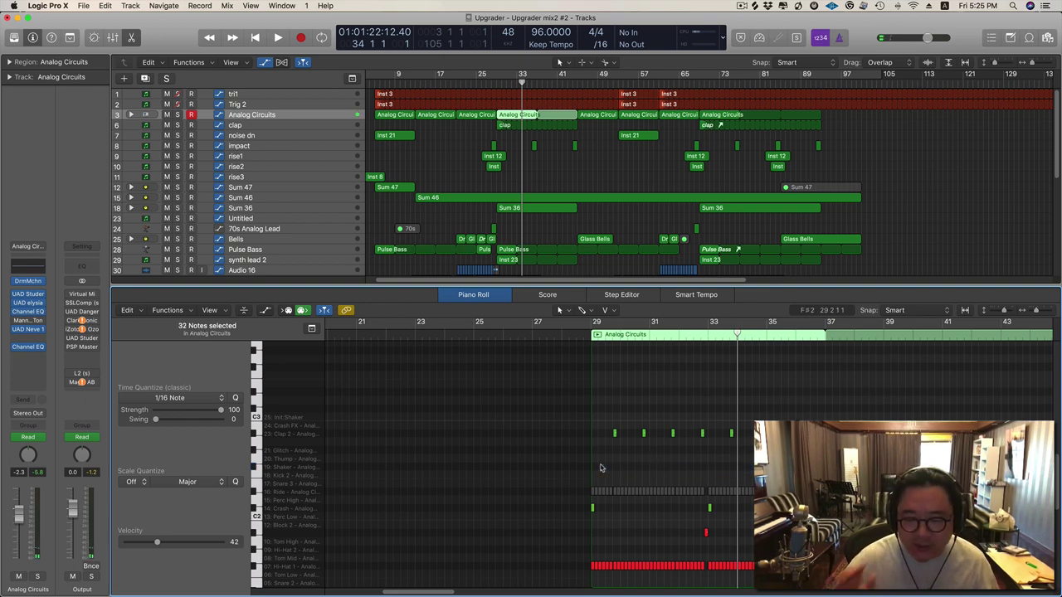
# Paint a run of 1/16 notes in the Kick 2 row from mid-bar 30 to mid-bar 31 with the Brush Tool.
pyautogui.press('t')
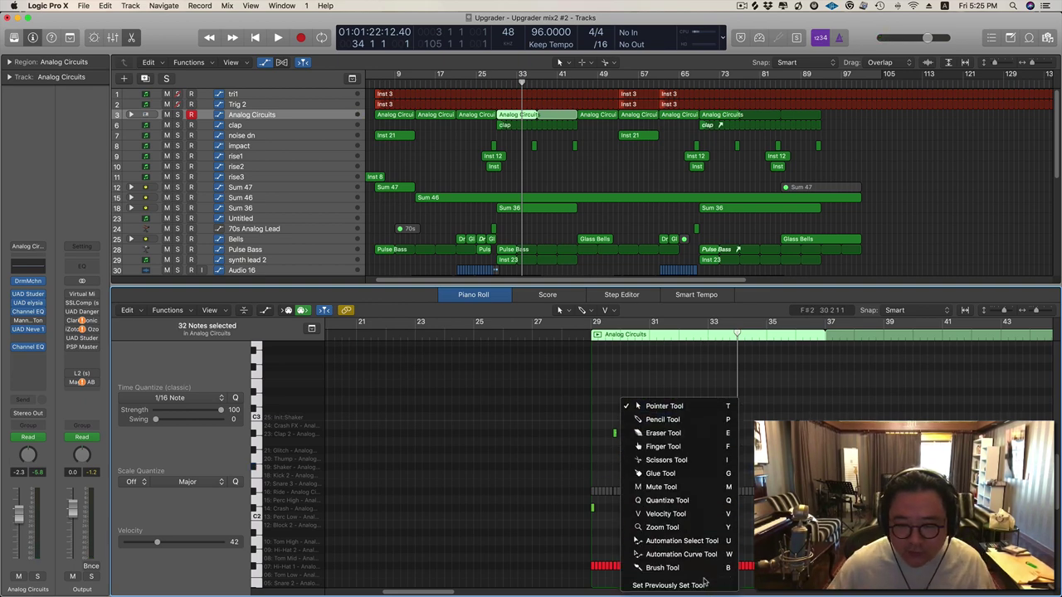
pyautogui.click(680, 567)
pyautogui.moveTo(636, 474); pyautogui.dragTo(670, 476)
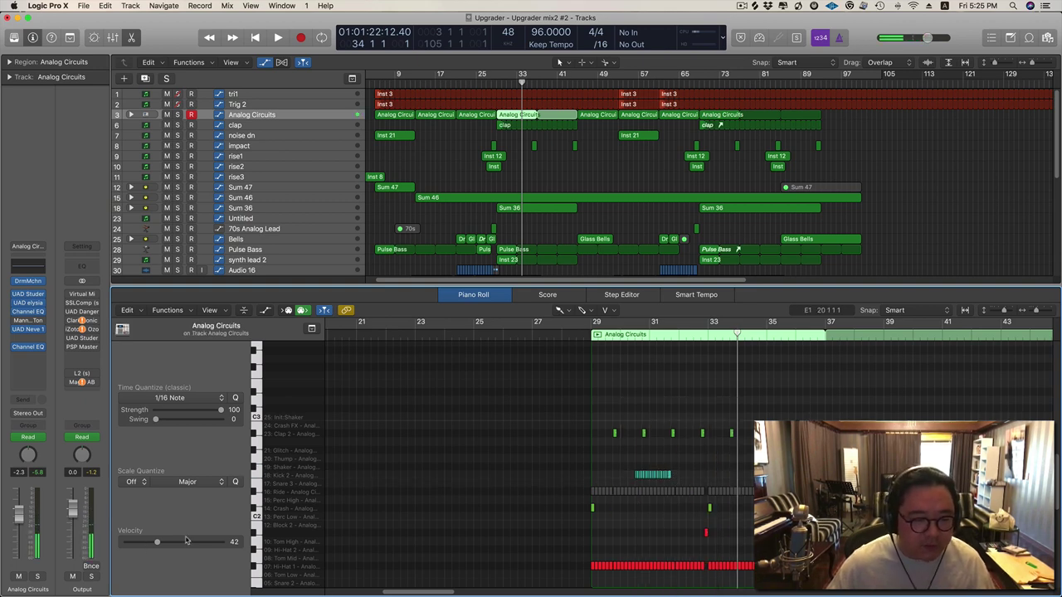
# Set the time quantize to 1/4 Note and brush another run of Kick 2 notes from about bar 32 to bar 34.
pyautogui.click(187, 397)
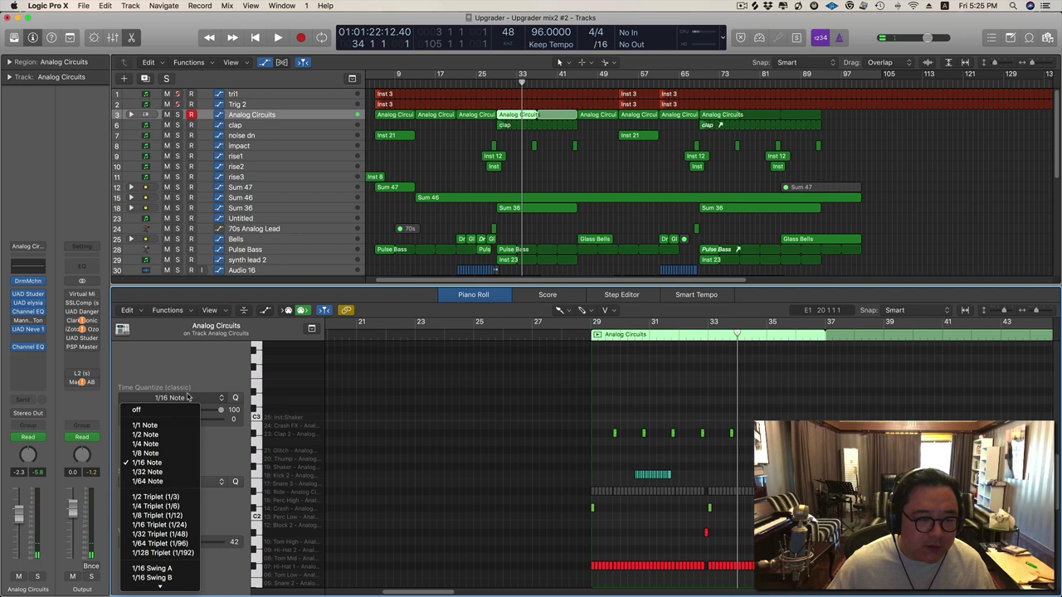
pyautogui.click(174, 447)
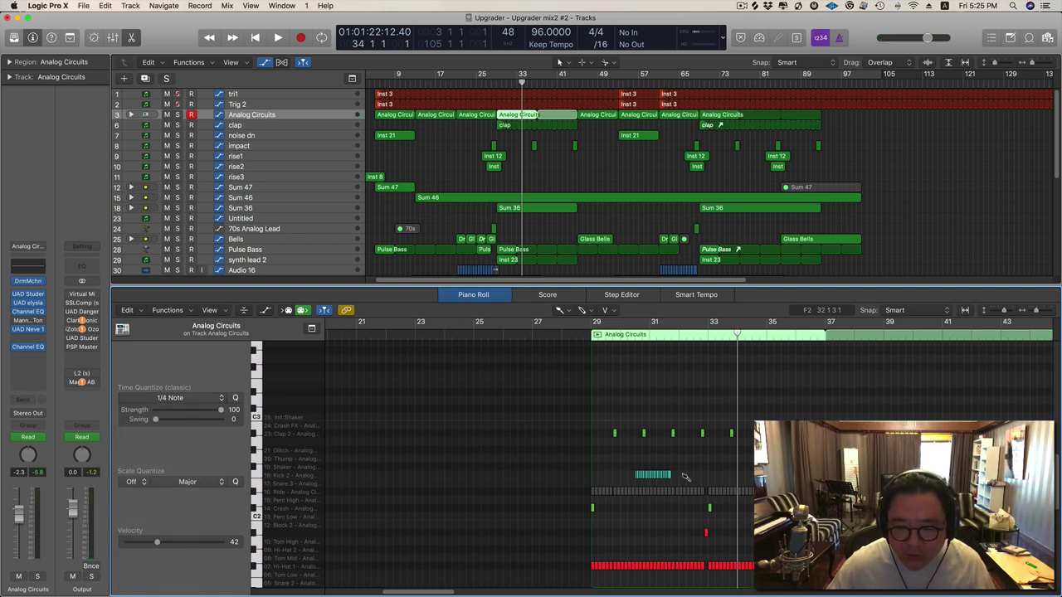
pyautogui.moveTo(682, 475); pyautogui.dragTo(741, 477)
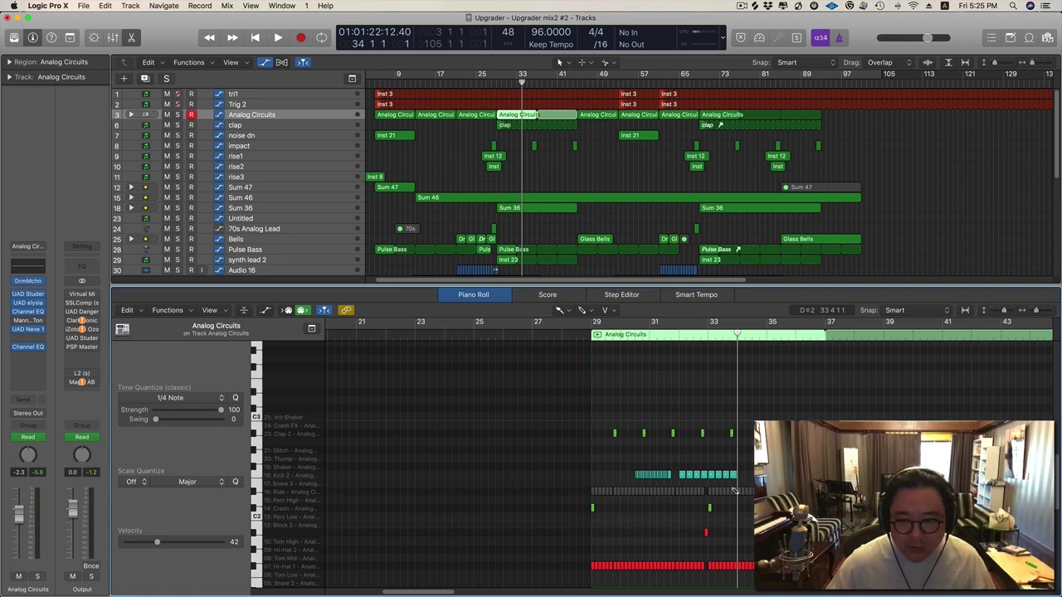
# Undo both brushed runs in the Kick 2 row and return to the Pointer Tool.
pyautogui.press('super+z')
pyautogui.press('super+z')
pyautogui.press('t')
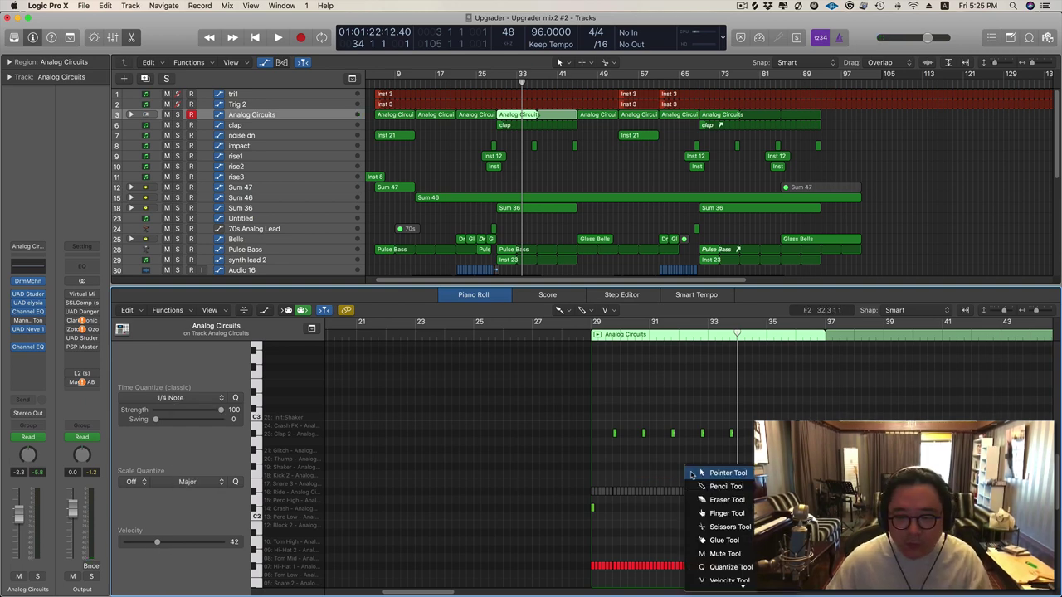
pyautogui.press('t')
pyautogui.scroll(-5, 691, 475)
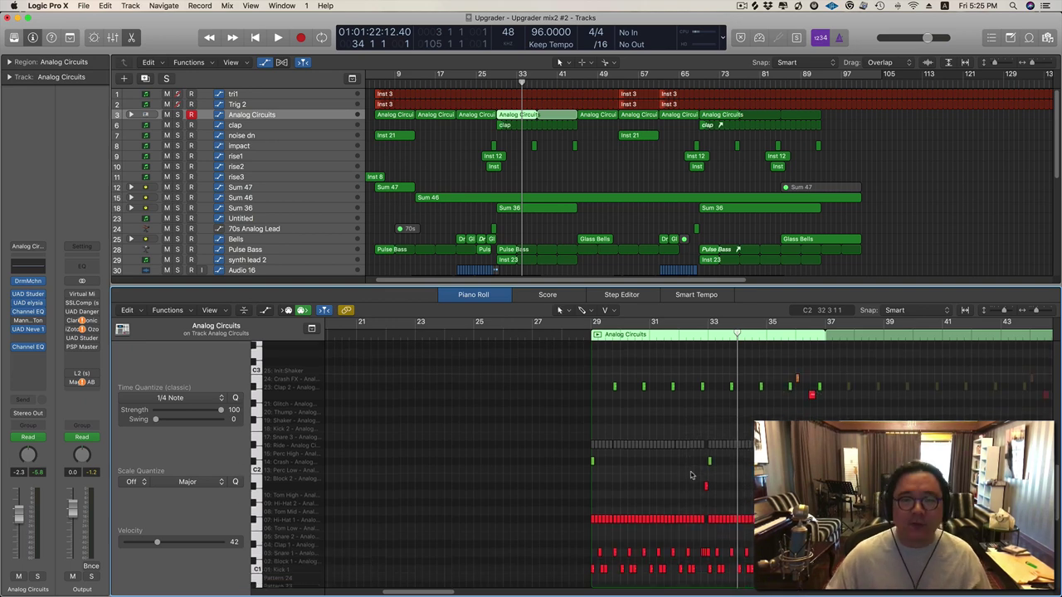
# Solo the Analog Circuits track and play its first region from bar 5 while viewing its notes in the Piano Roll.
pyautogui.click(391, 120)
pyautogui.click(373, 85)
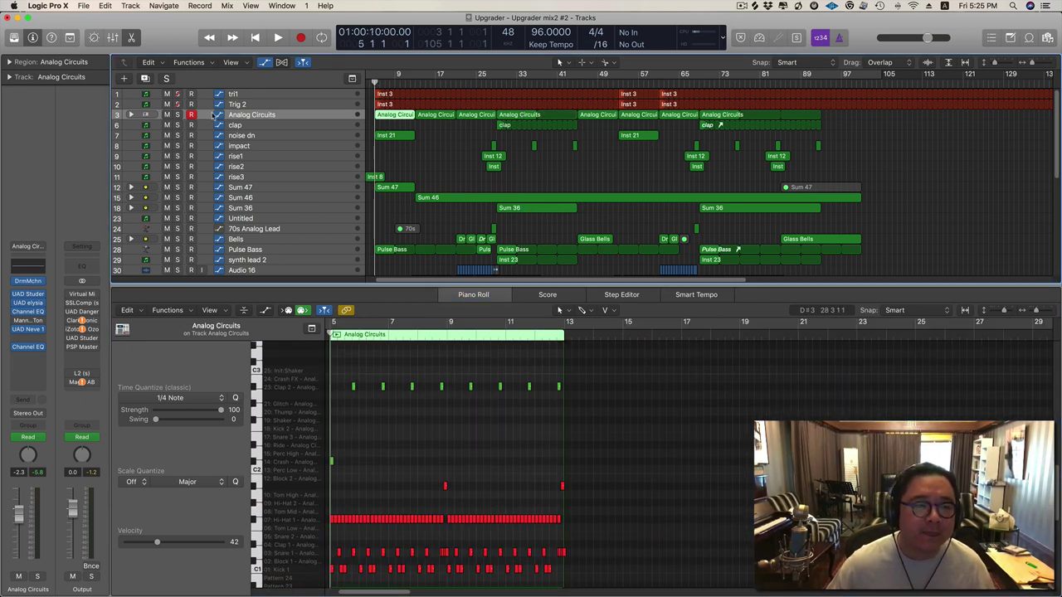
pyautogui.click(177, 114)
pyautogui.press('space')
pyautogui.scroll(-3, 514, 443)
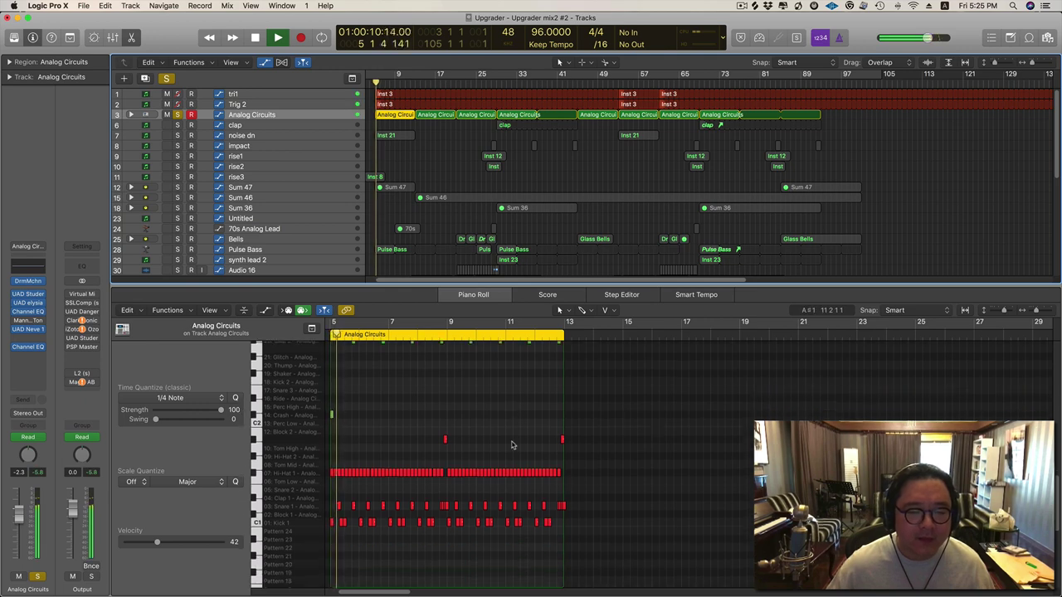
pyautogui.scroll(5, 512, 446)
pyautogui.hscroll(-3, 512, 446)
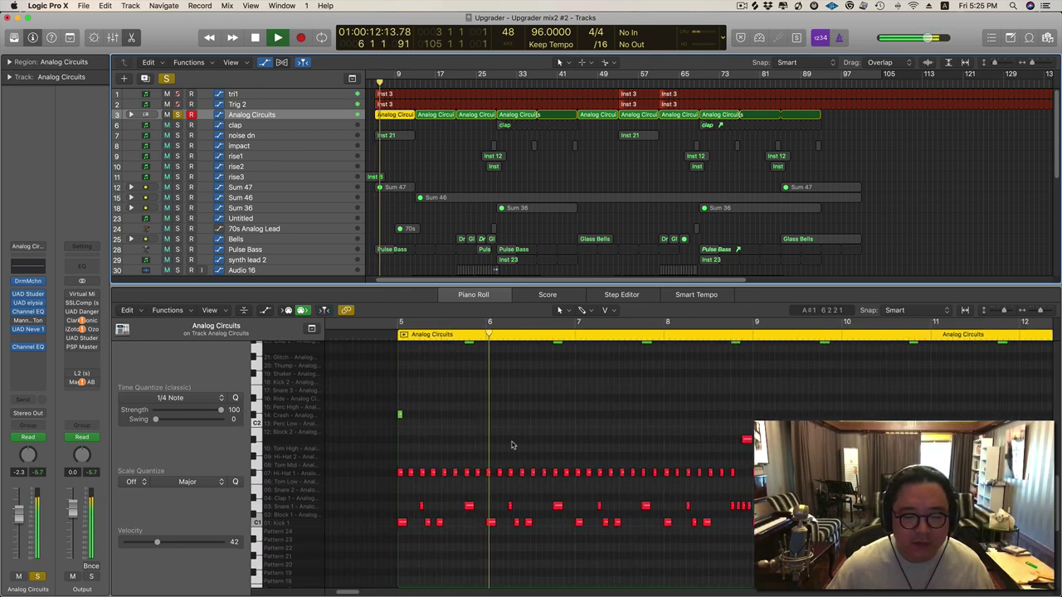
pyautogui.scroll(1, 512, 445)
pyautogui.scroll(2, 512, 446)
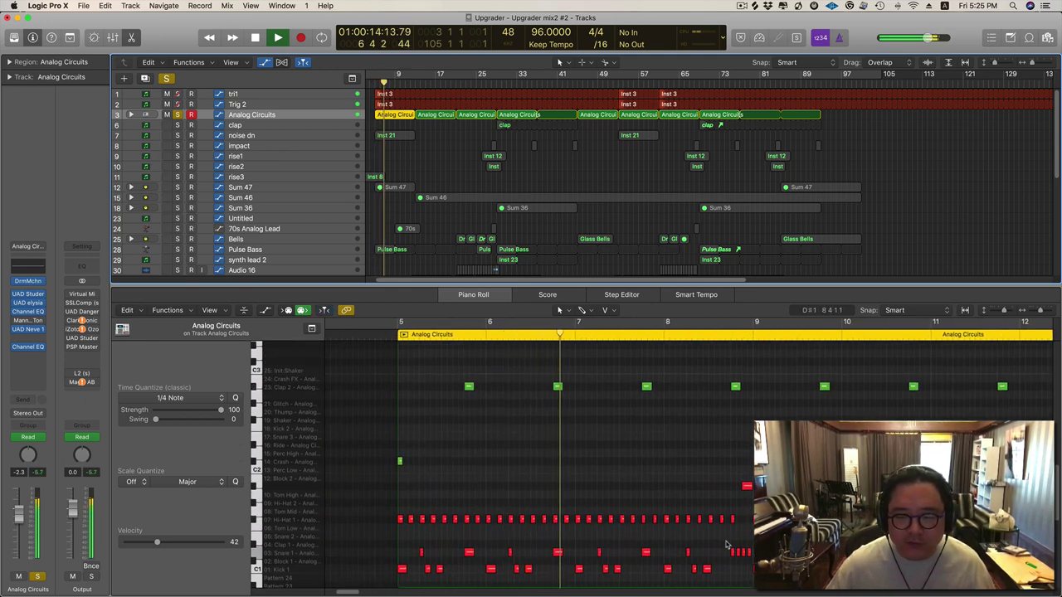
pyautogui.press('space')
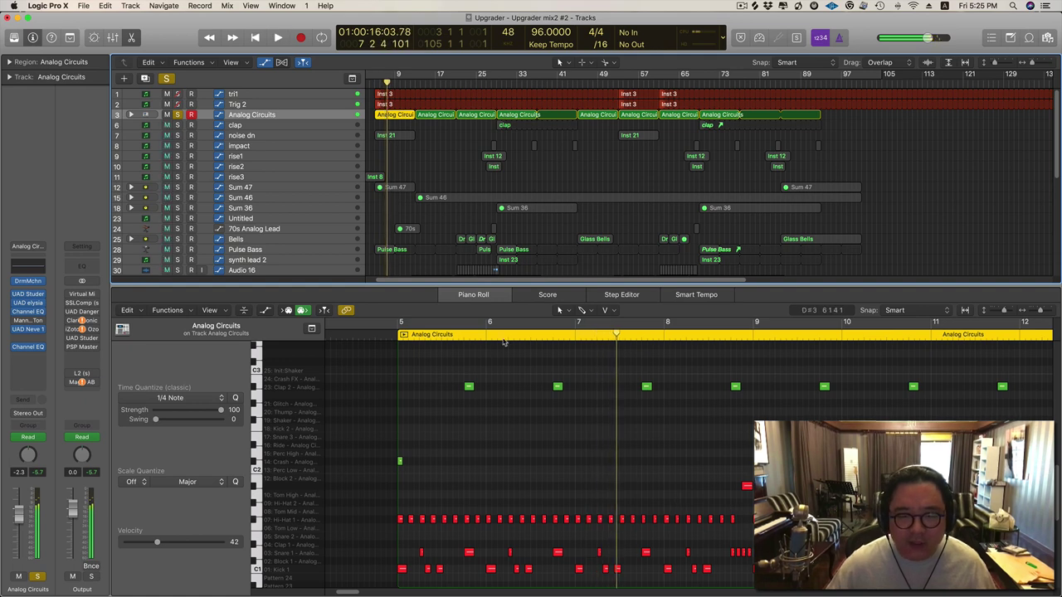
# Play the soloed Analog Circuits region from bar 8 to bar 10 to hear the snare fill and hi-hat pattern.
pyautogui.click(400, 339)
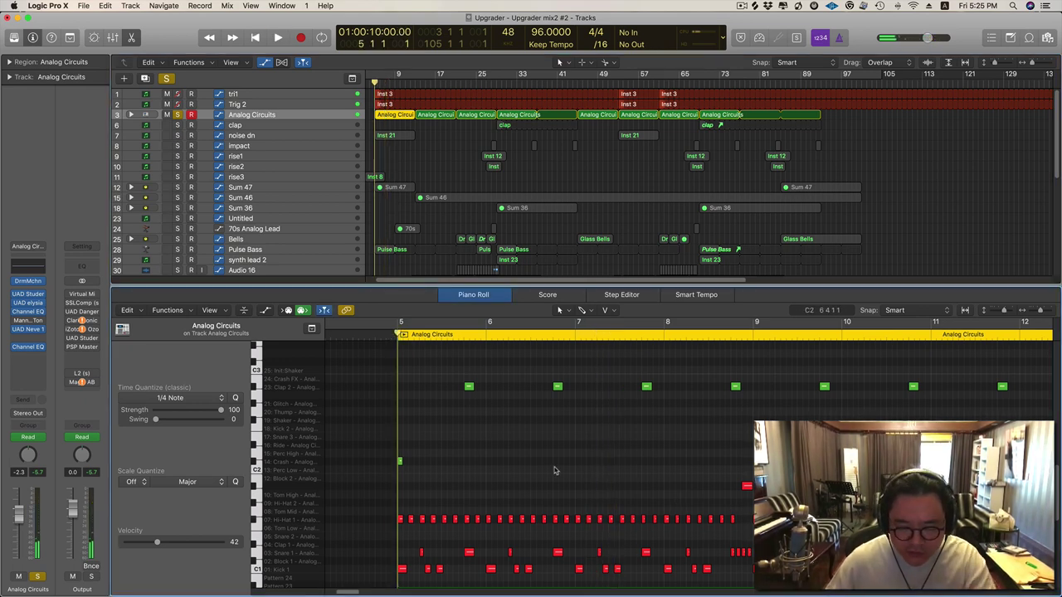
pyautogui.click(664, 335)
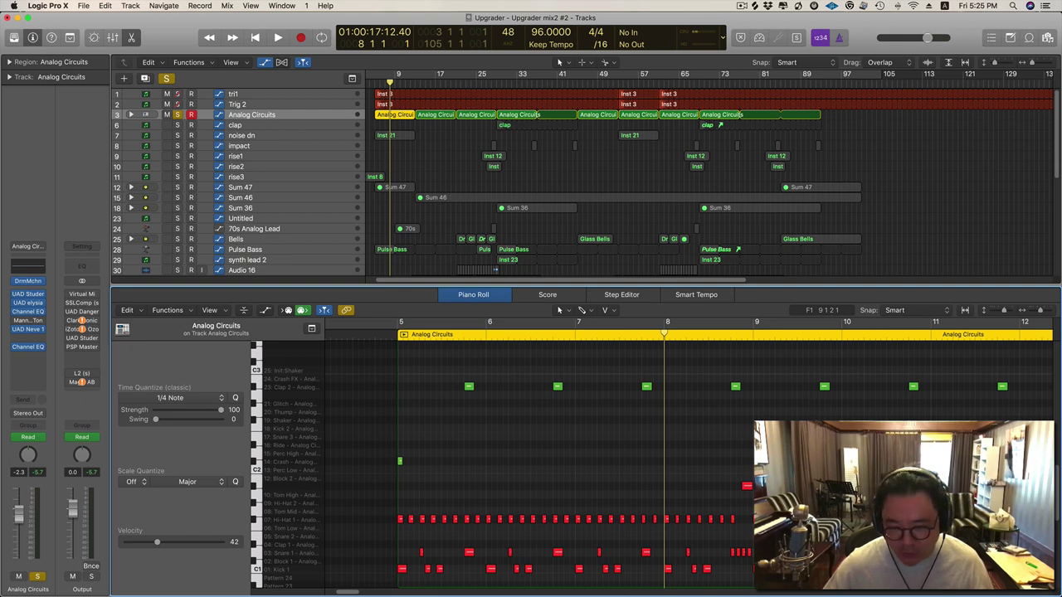
pyautogui.press('space')
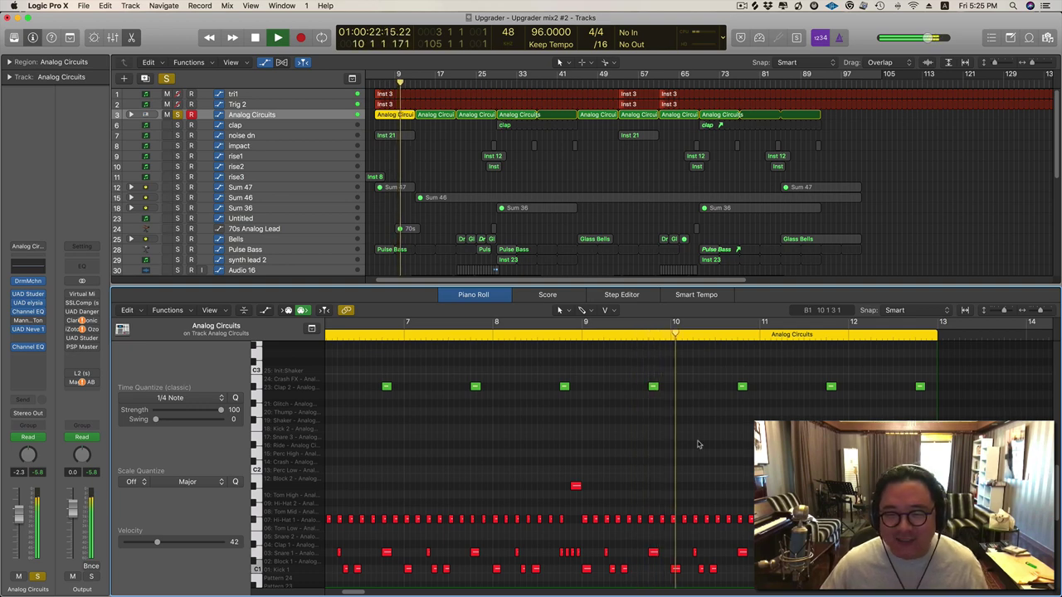
pyautogui.press('space')
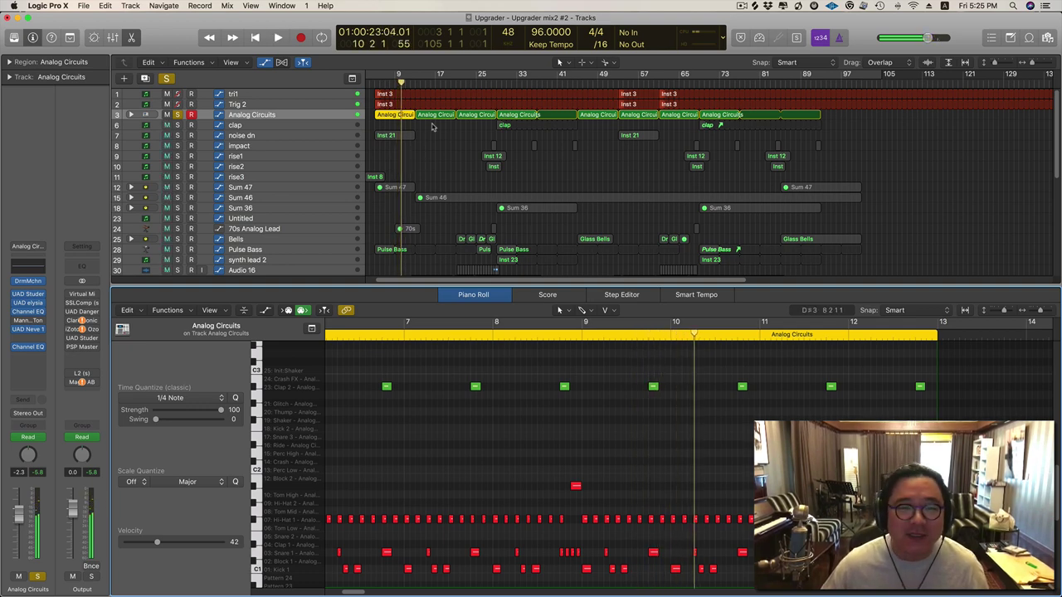
# Look through the following Analog Circuits regions in the Piano Roll and return to the first region at bar 5.
pyautogui.click(436, 115)
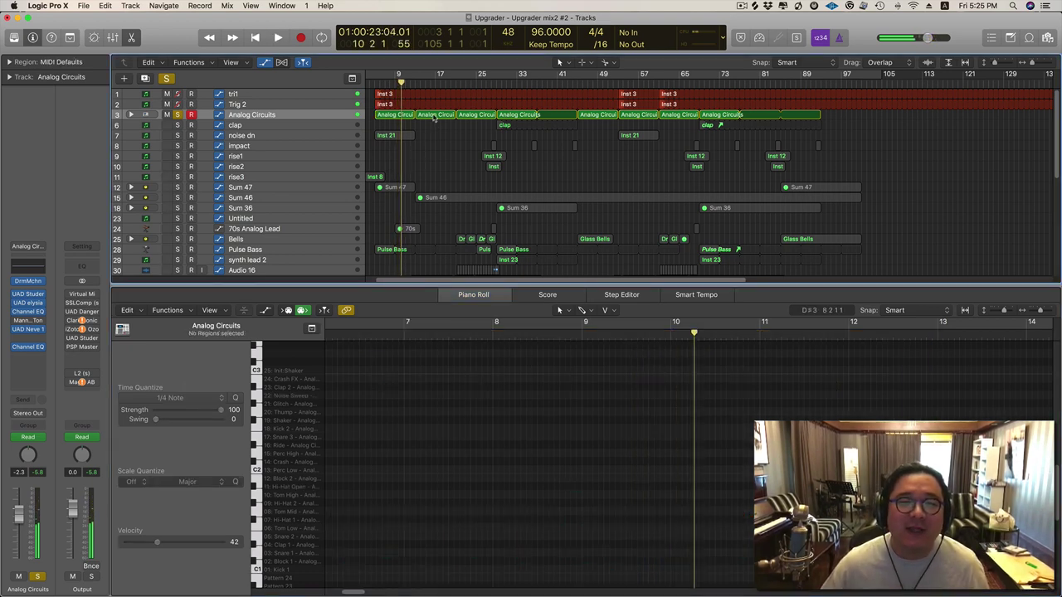
pyautogui.click(475, 115)
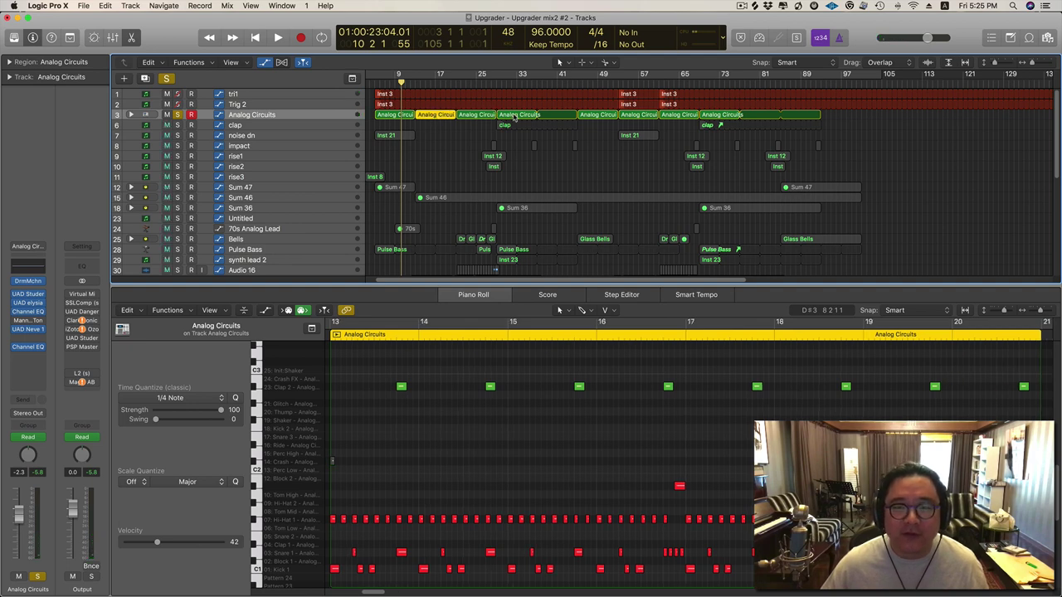
pyautogui.click(502, 115)
pyautogui.click(399, 115)
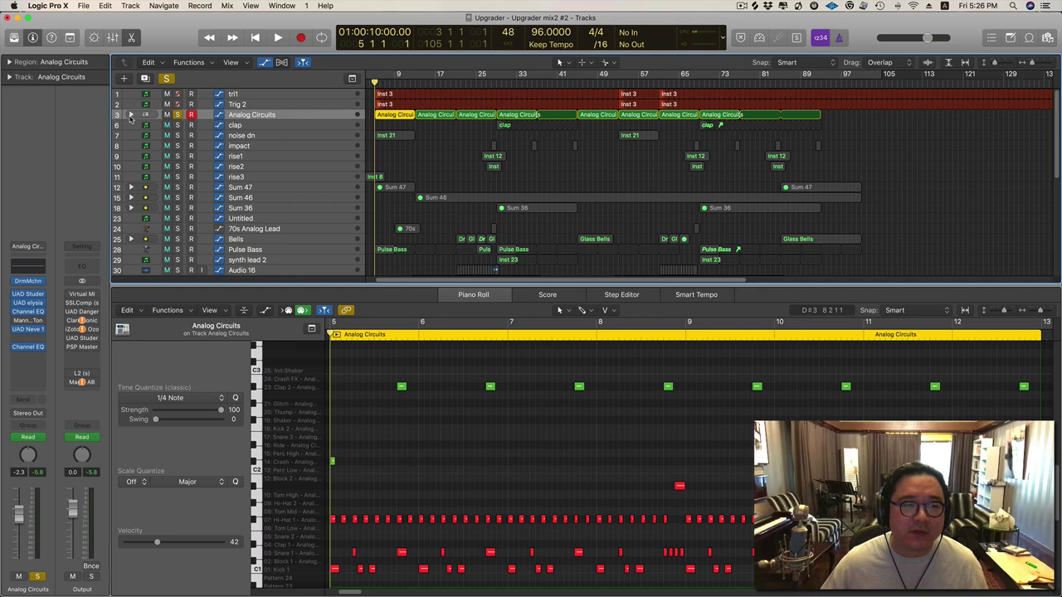
# Expand the Analog Circuits track stack to show its Kick 1 and Snare 1 subtracks.
pyautogui.click(130, 115)
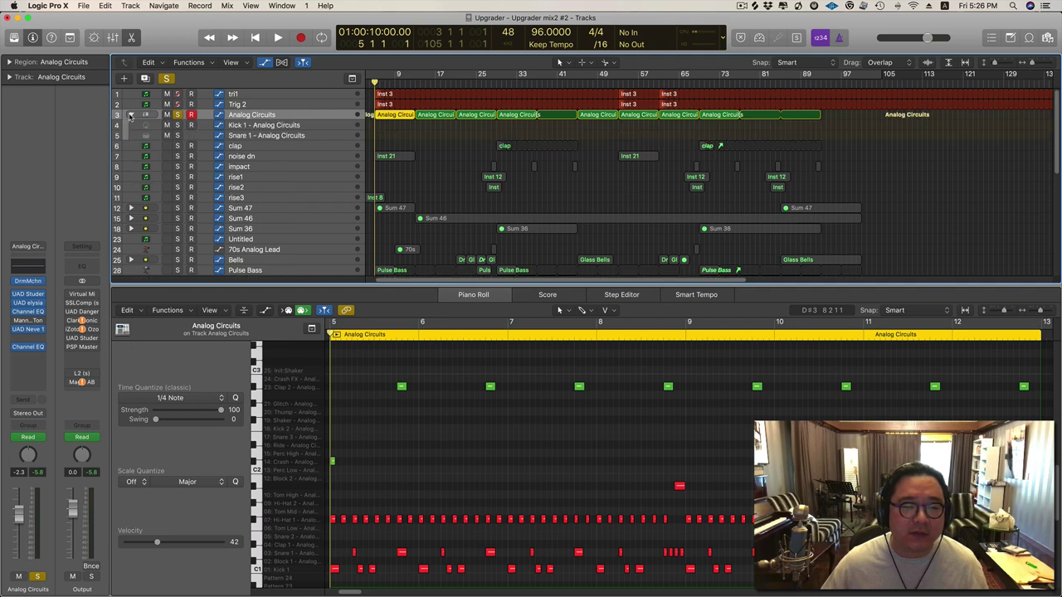
pyautogui.click(130, 115)
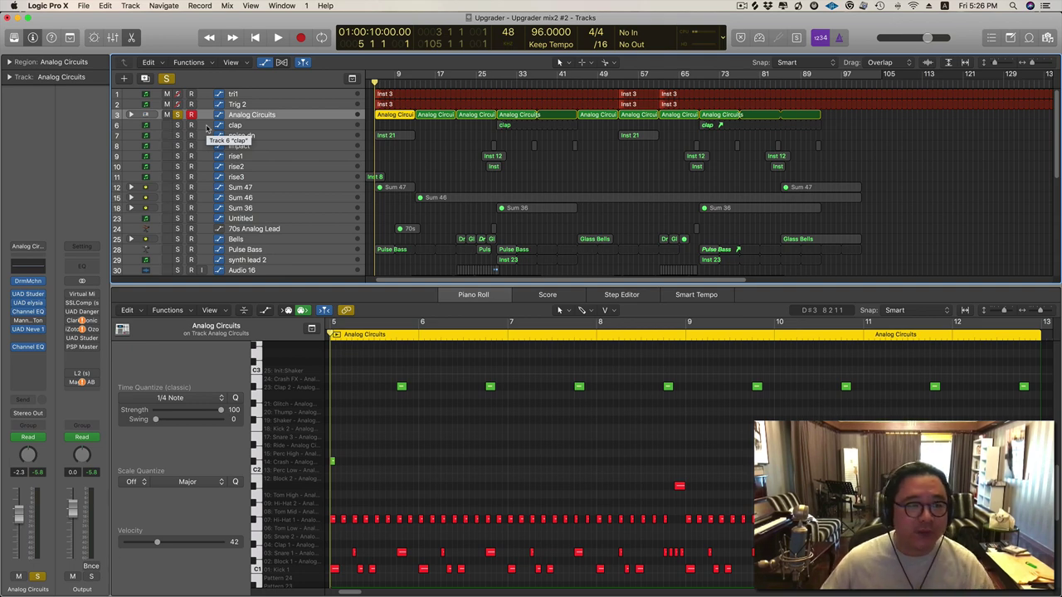
pyautogui.click(130, 114)
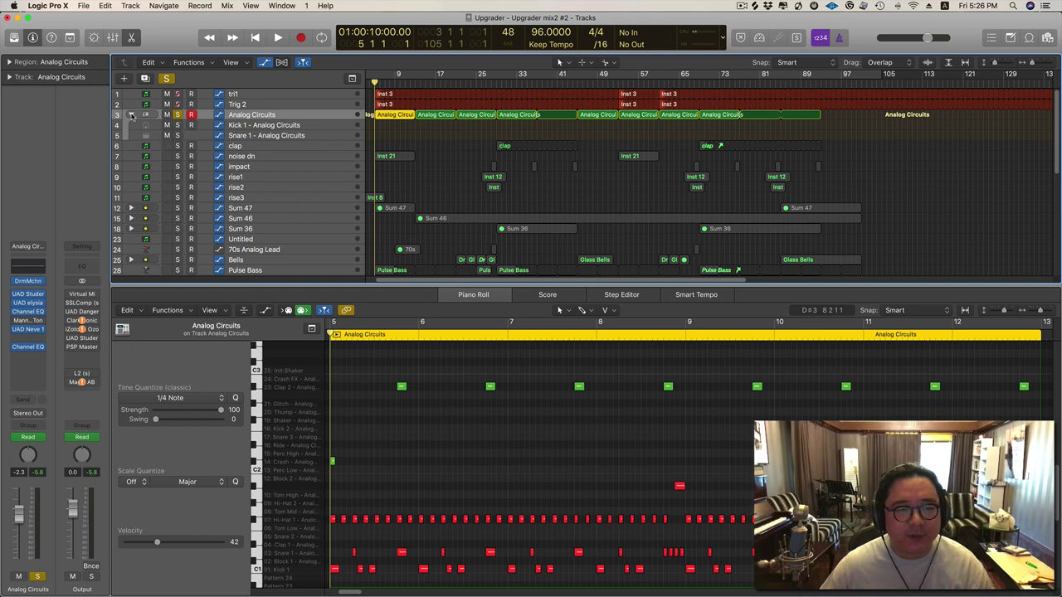
# Turn off the Analog Circuits solo and play the full arrangement from bar 5 to the end of bar 8.
pyautogui.press('space')
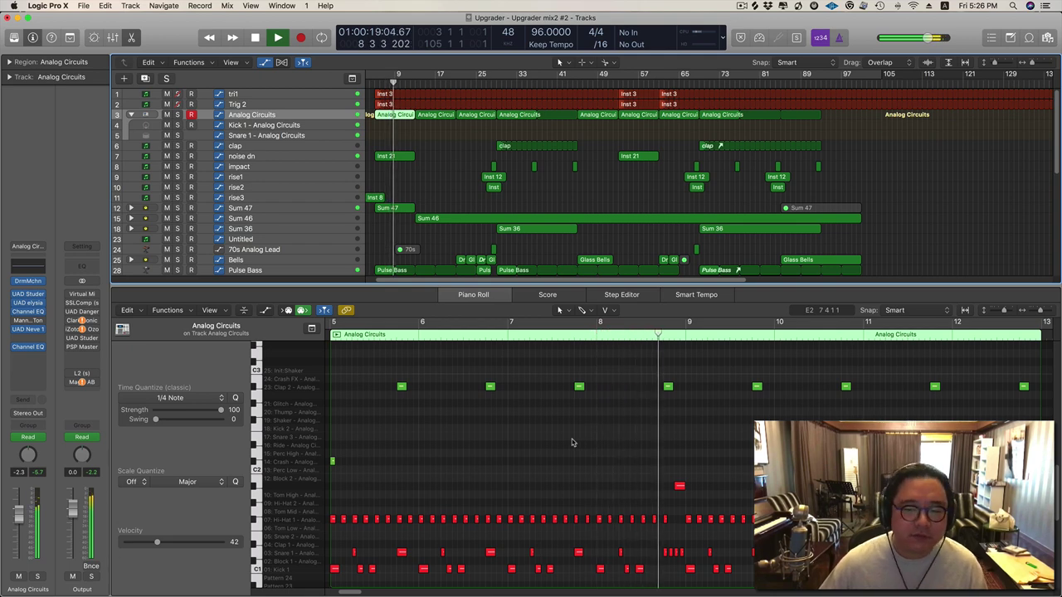
pyautogui.press('space')
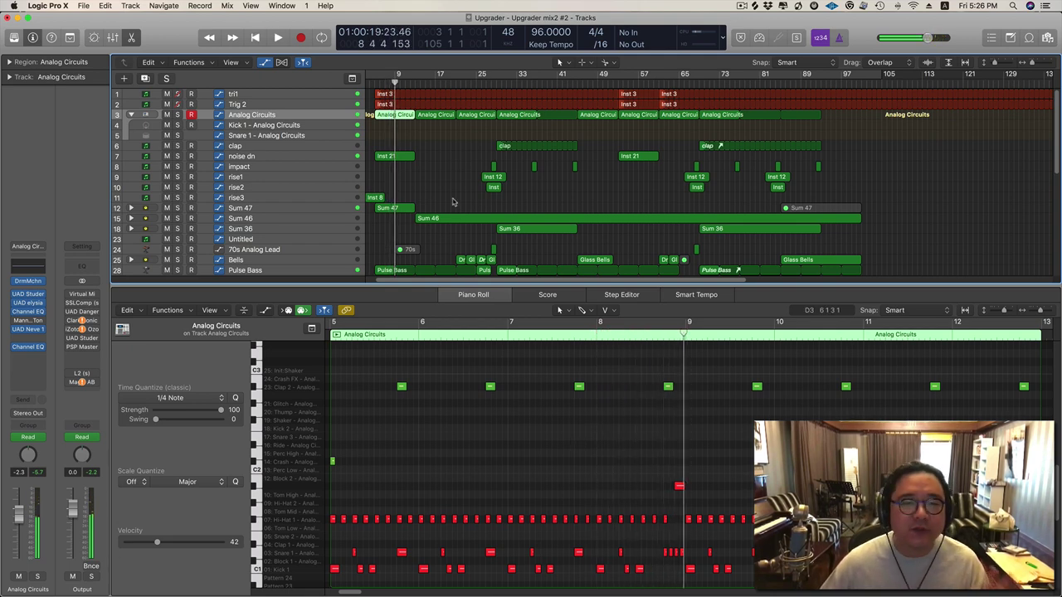
# Select the Analog Circuits track, show the Library and open the track's Drum Machine Designer instrument.
pyautogui.scroll(-1, 453, 201)
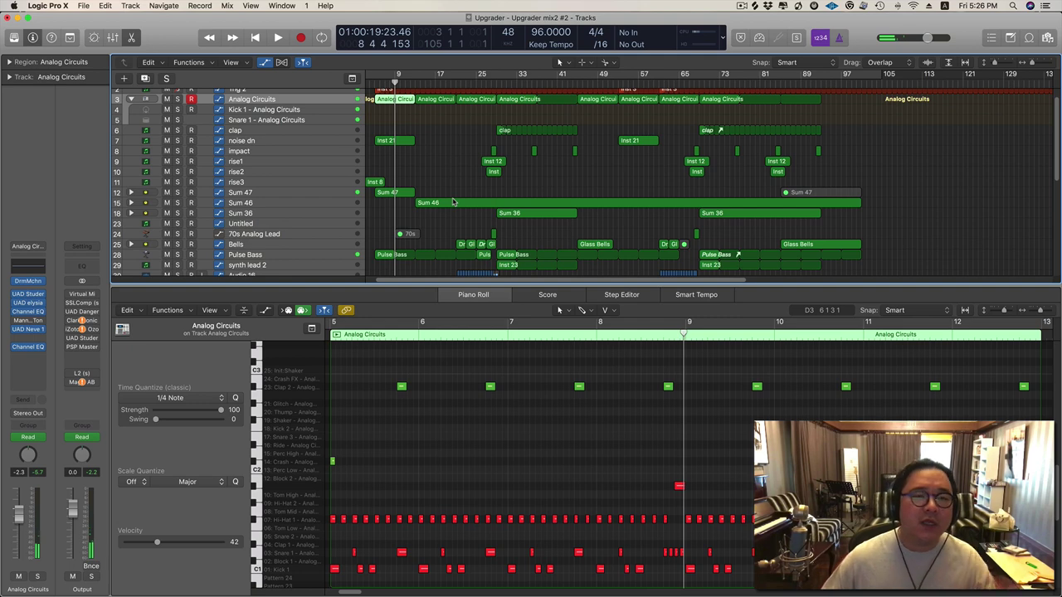
pyautogui.click(317, 103)
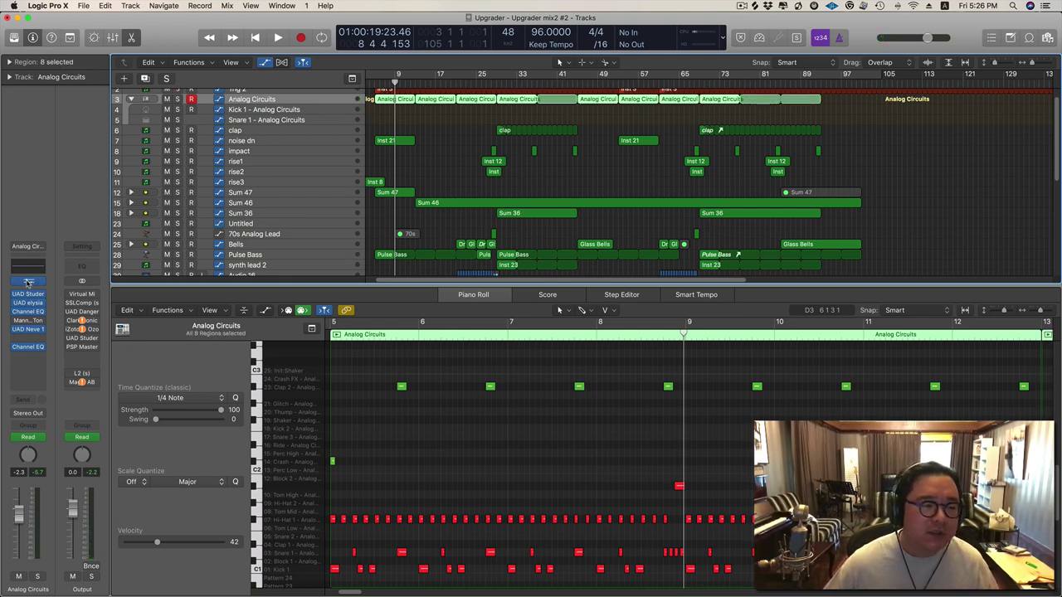
pyautogui.click(13, 38)
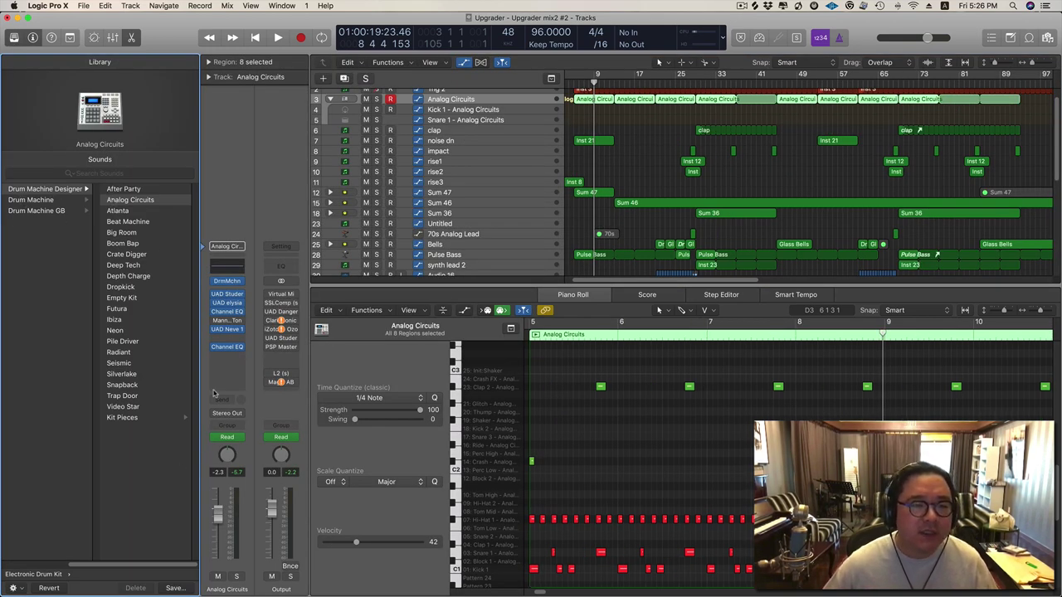
pyautogui.click(228, 283)
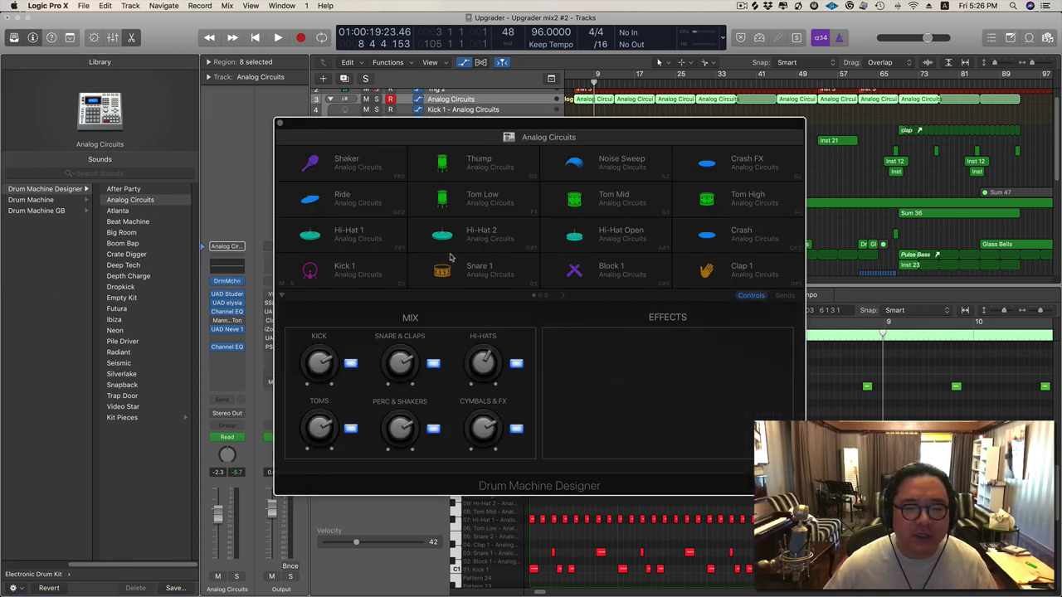
# Look through the pad pages of the Analog Circuits kit, return to the first page and close Drum Machine Designer.
pyautogui.click(542, 298)
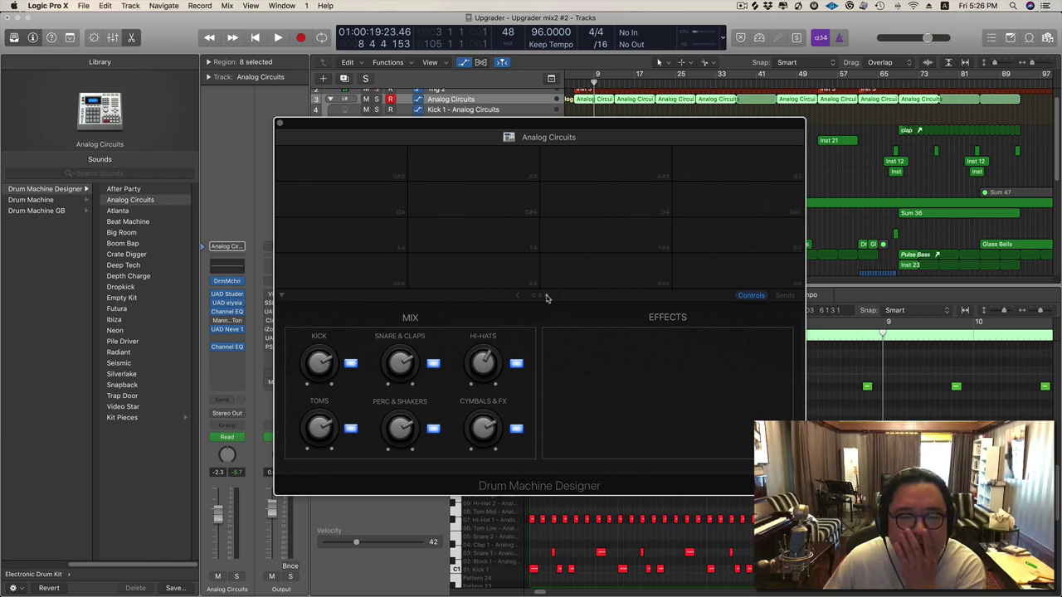
pyautogui.click(536, 298)
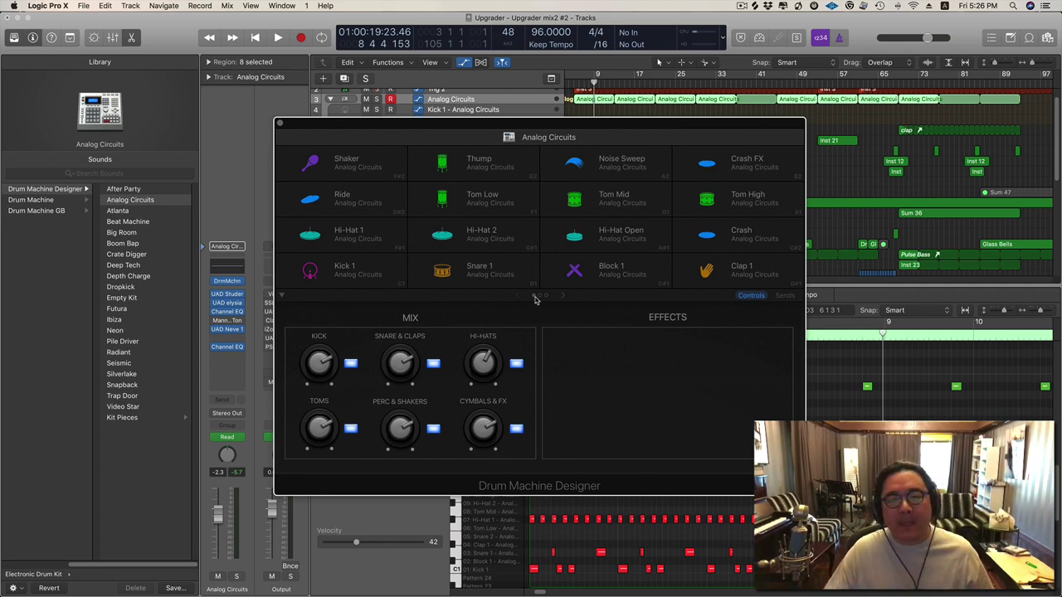
pyautogui.click(542, 297)
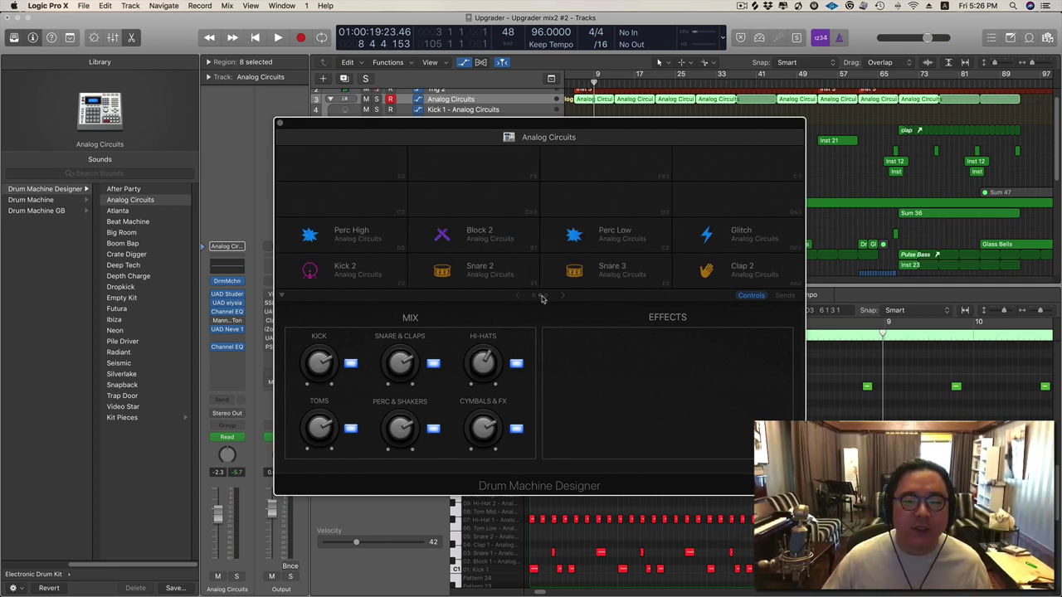
pyautogui.click(534, 298)
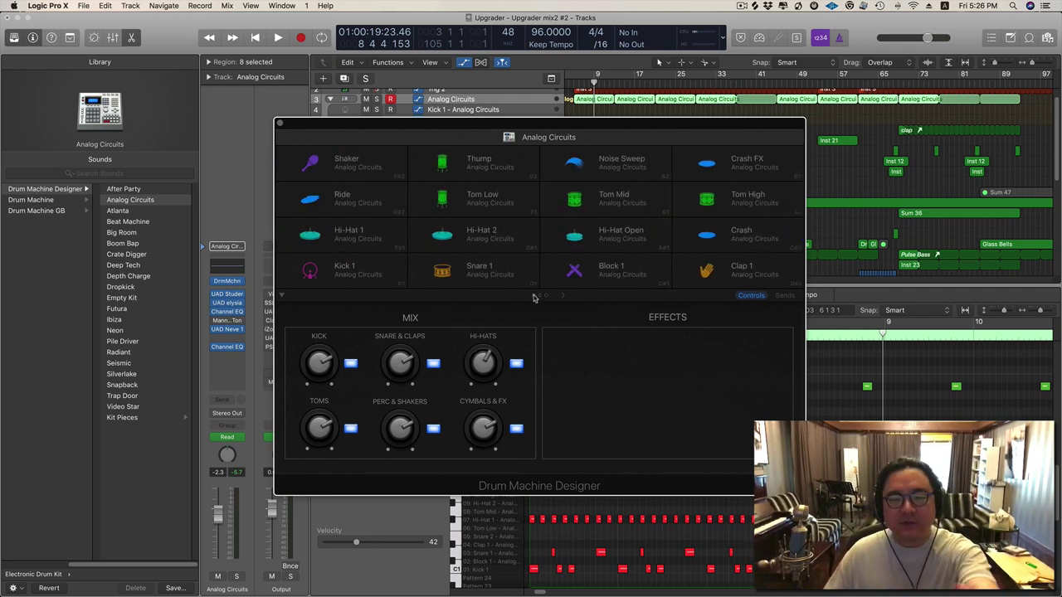
pyautogui.click(281, 125)
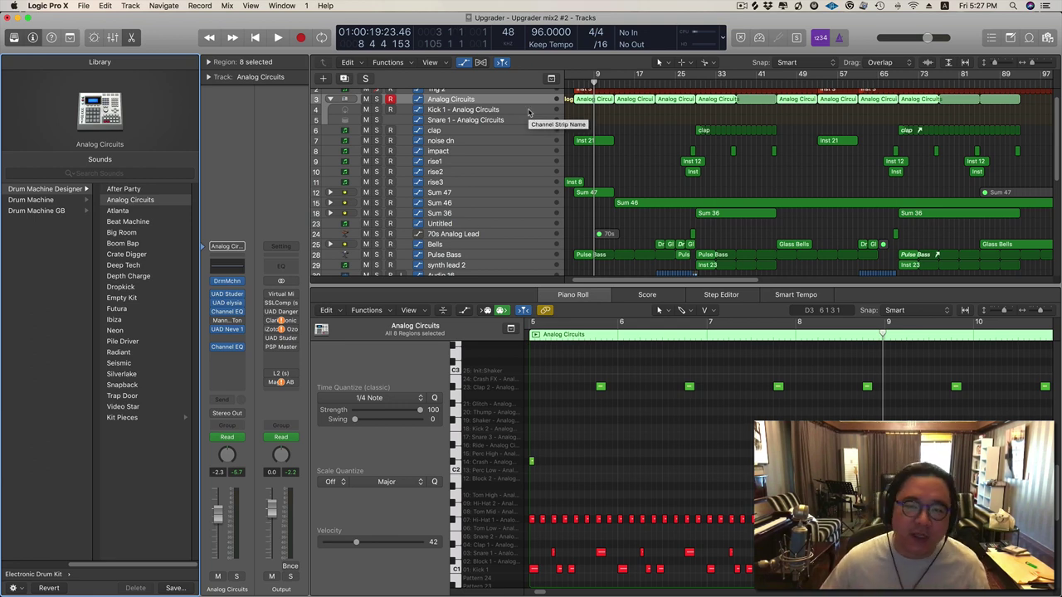
# Hide the Piano Roll and collapse the Analog Circuits track stack to survey the arrangement's tracks.
pyautogui.press('x')
pyautogui.press('x')
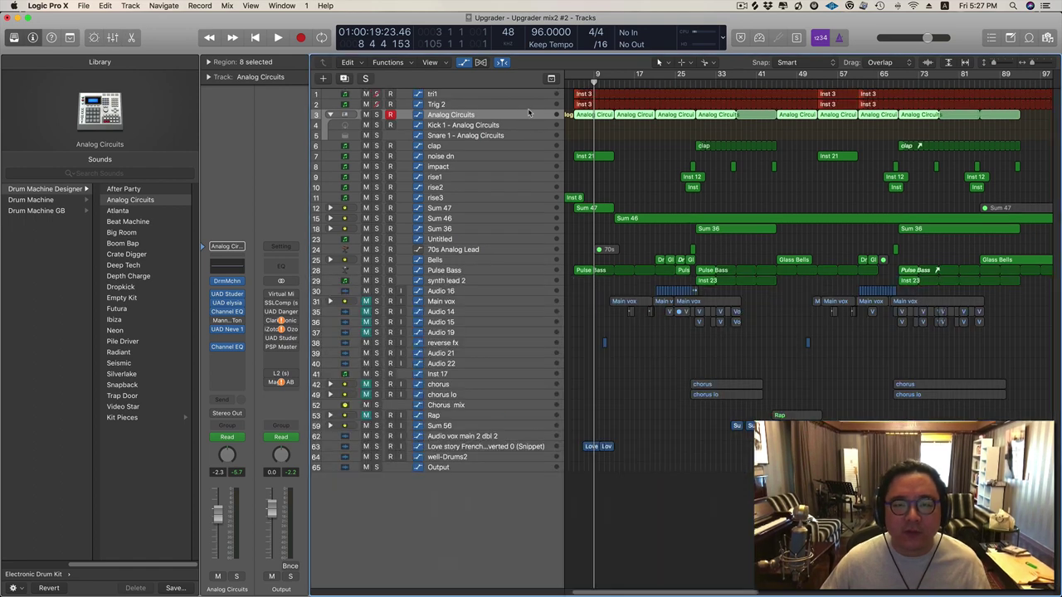
pyautogui.click(330, 115)
pyautogui.press('super+Left')
pyautogui.press('super+Left')
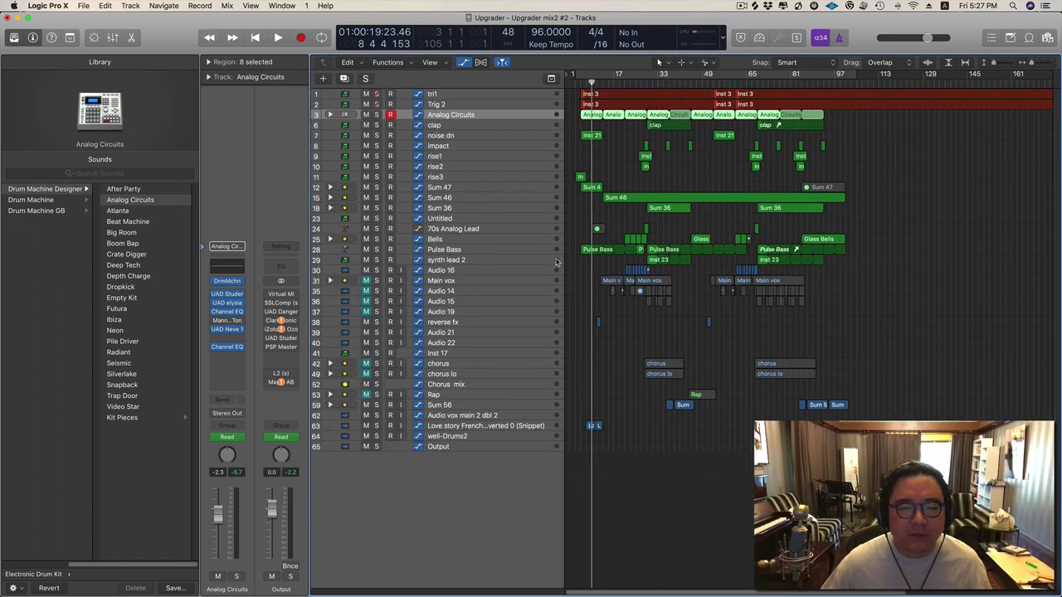
pyautogui.press('super+Right')
pyautogui.press('super+Right')
# Solo the Pulse Bass track and play it while checking its Compressor, closing the plug-in and stopping playback.
pyautogui.click(489, 251)
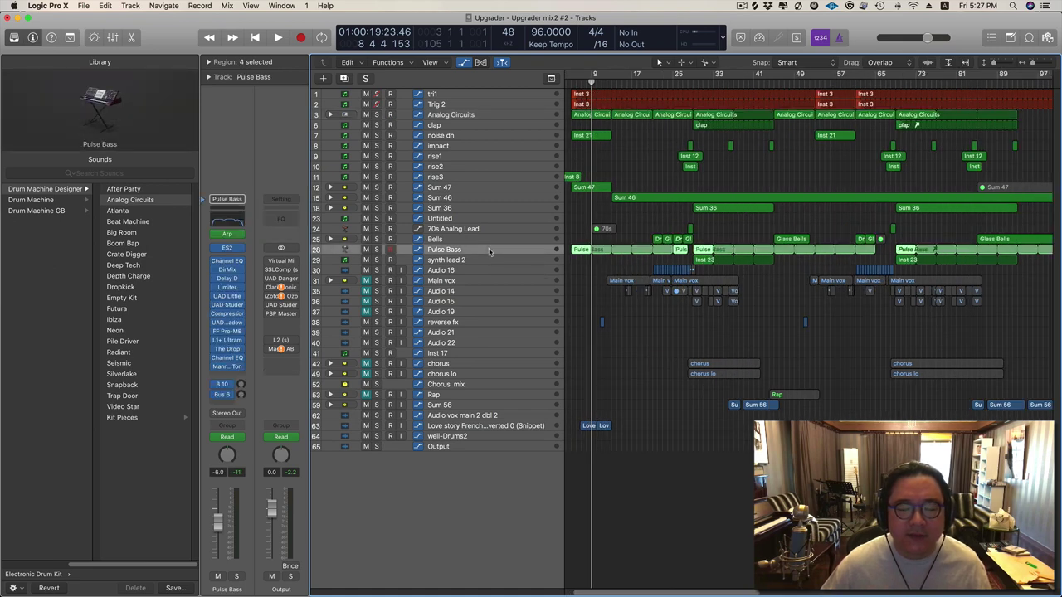
pyautogui.click(375, 249)
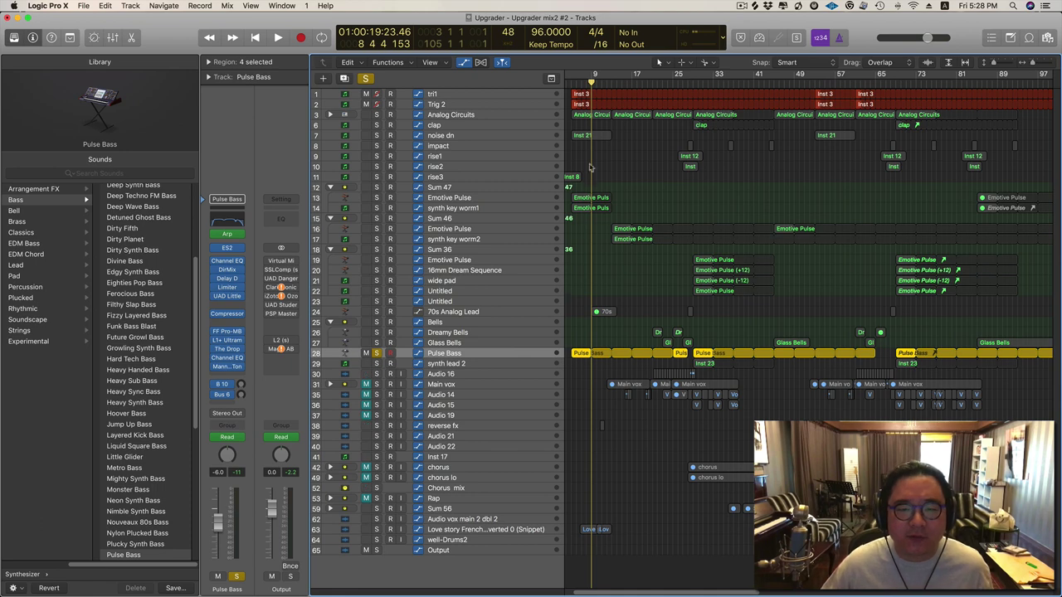
pyautogui.press('space')
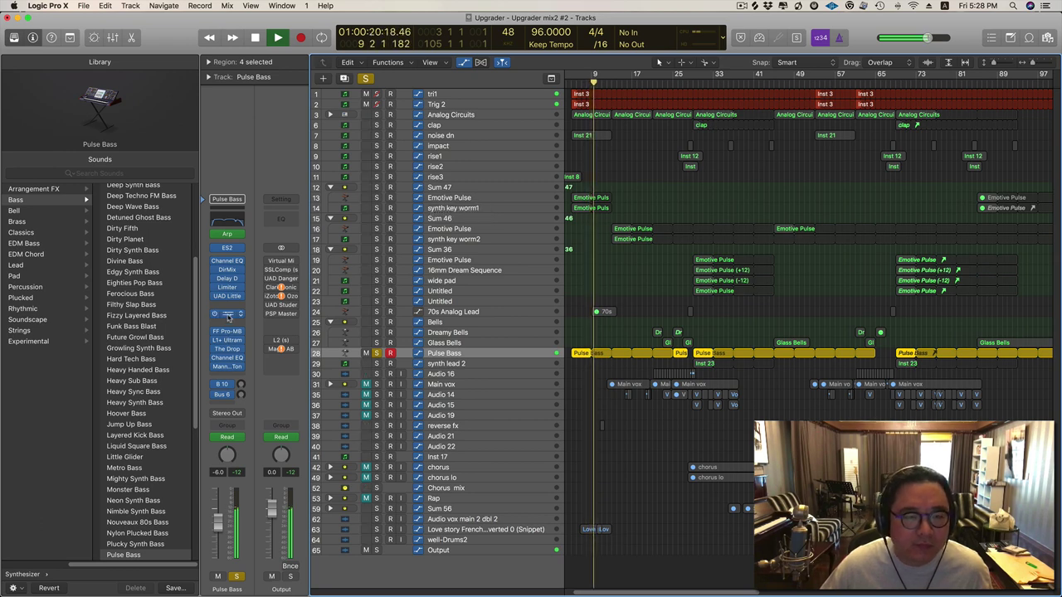
pyautogui.click(228, 314)
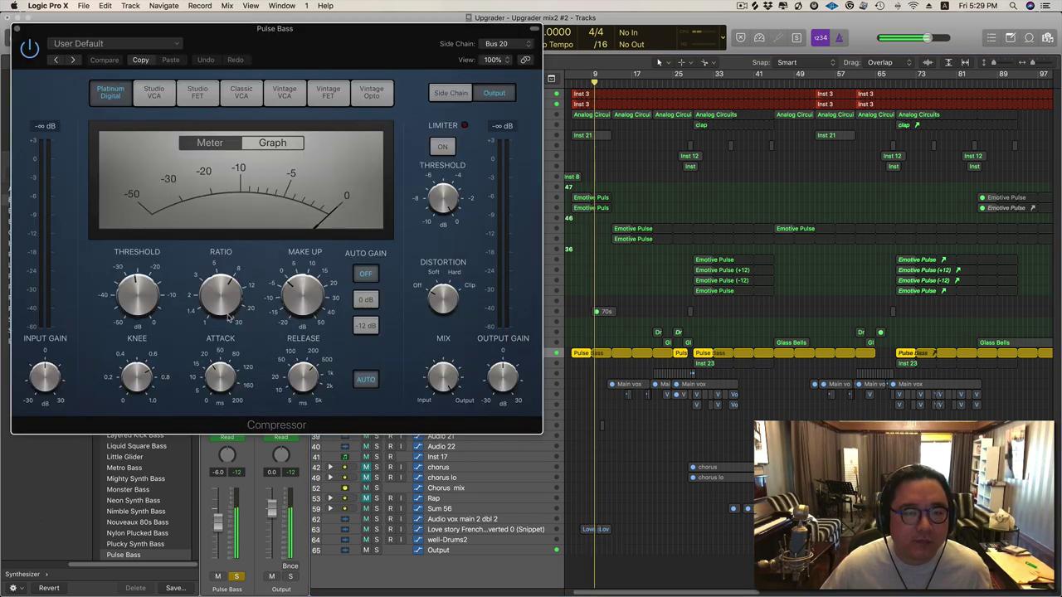
pyautogui.click(17, 31)
pyautogui.press('space')
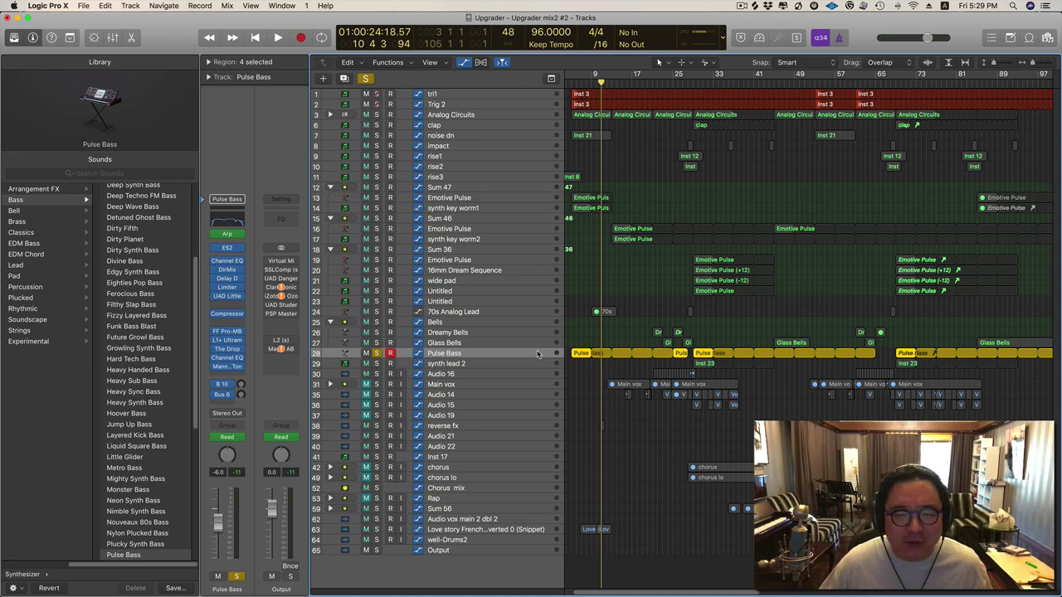
# Place the playhead at bar 5 and enlarge the tracks and timeline around the first Pulse Bass region.
pyautogui.hscroll(-2, 586, 104)
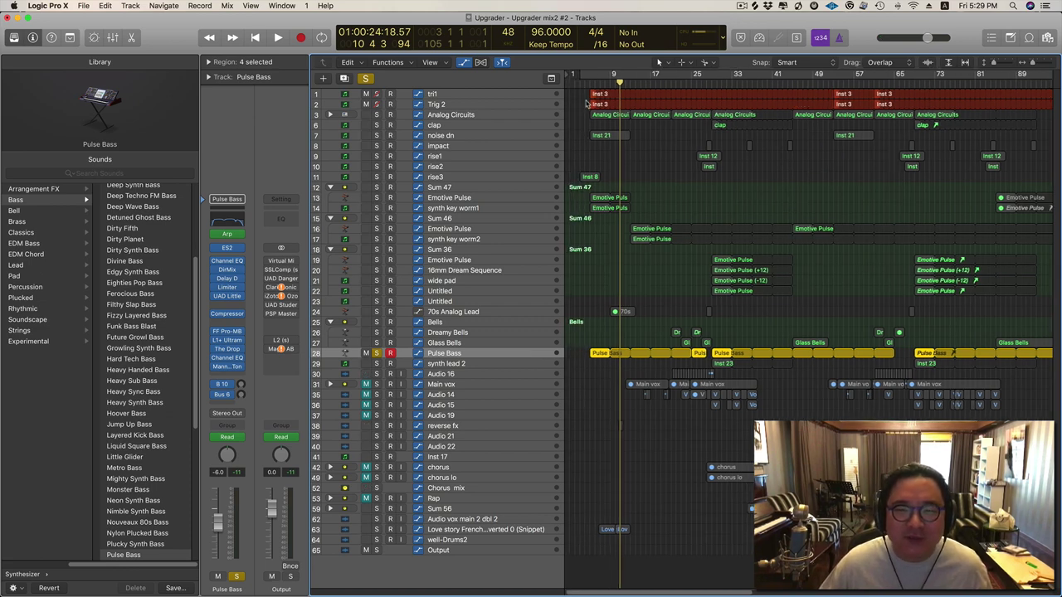
pyautogui.click(590, 83)
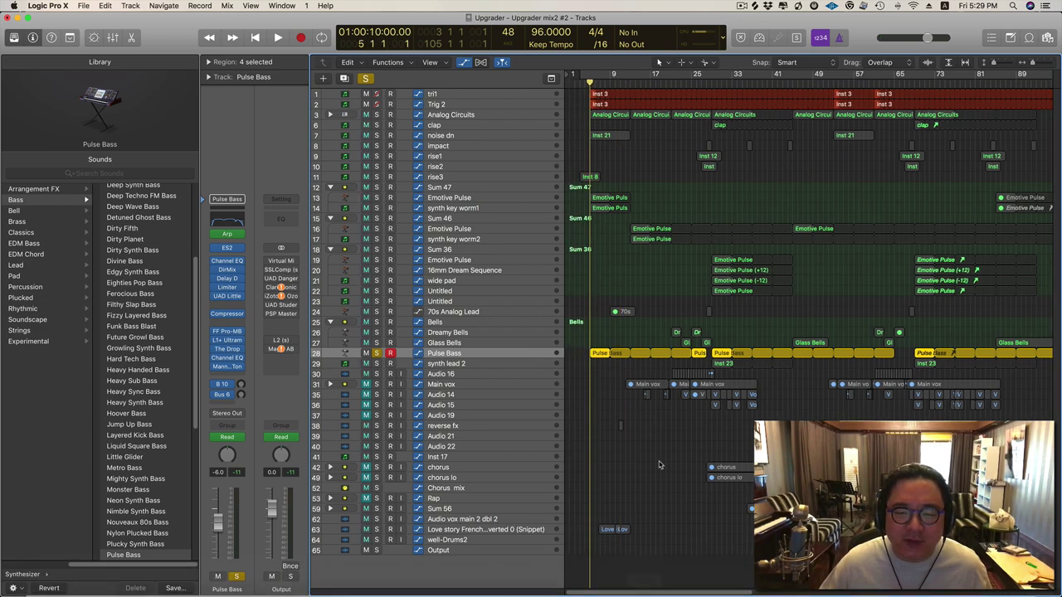
pyautogui.press('super+Down')
pyautogui.press('super+Down')
pyautogui.press('super+Down')
pyautogui.press('super+Right')
pyautogui.press('super+Right')
pyautogui.press('super+Right')
pyautogui.press('super+Right')
pyautogui.press('super+Right')
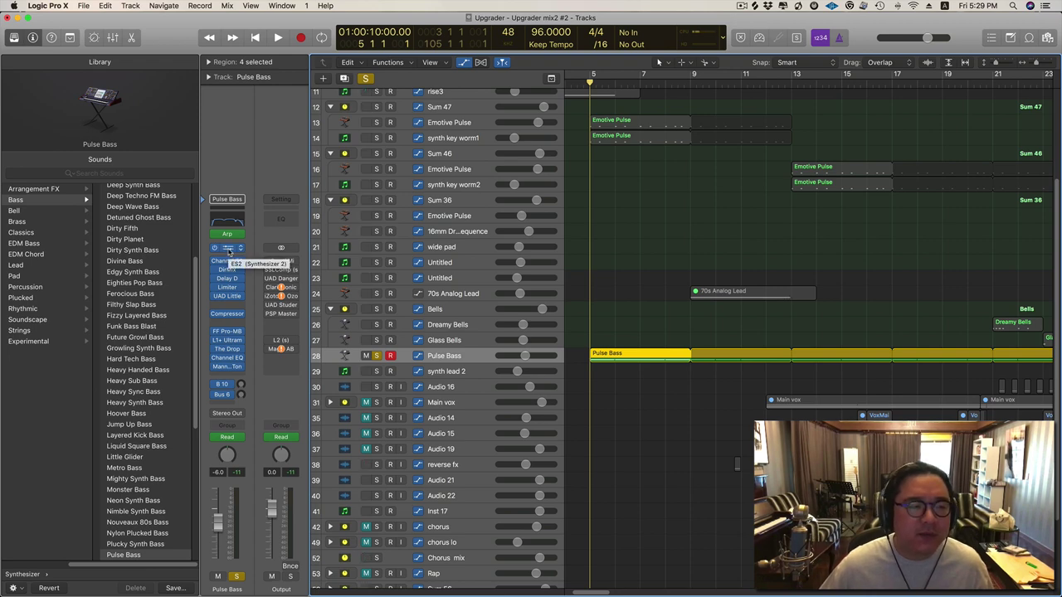
# Bypass all audio effect plug-ins on the Pulse Bass track and play its dry sound from bar 5 to bar 7.
pyautogui.scroll(-6, 112, 299)
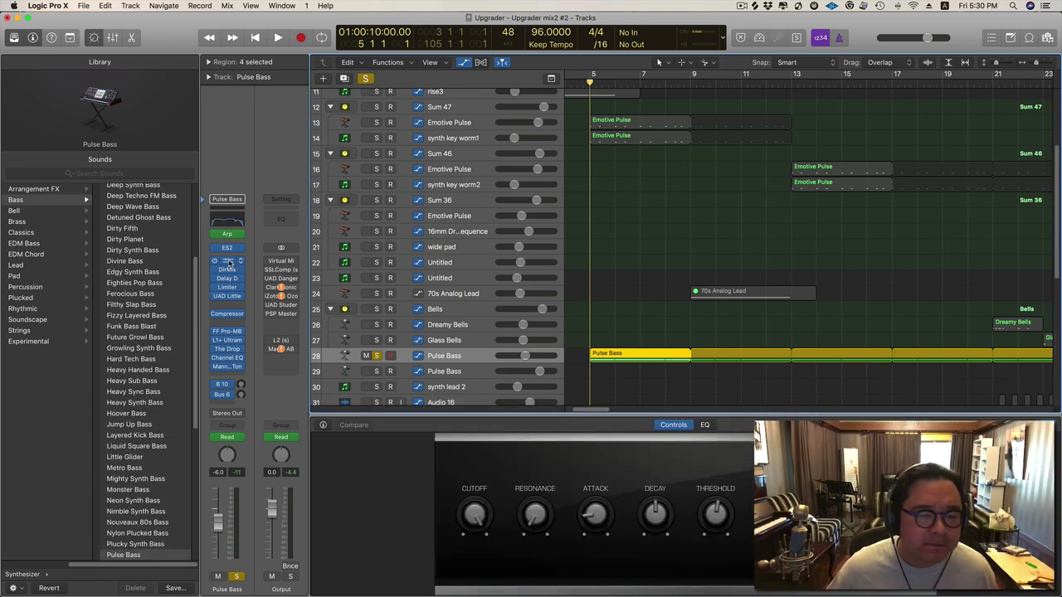
pyautogui.moveTo(215, 261); pyautogui.dragTo(220, 371)
pyautogui.press('space')
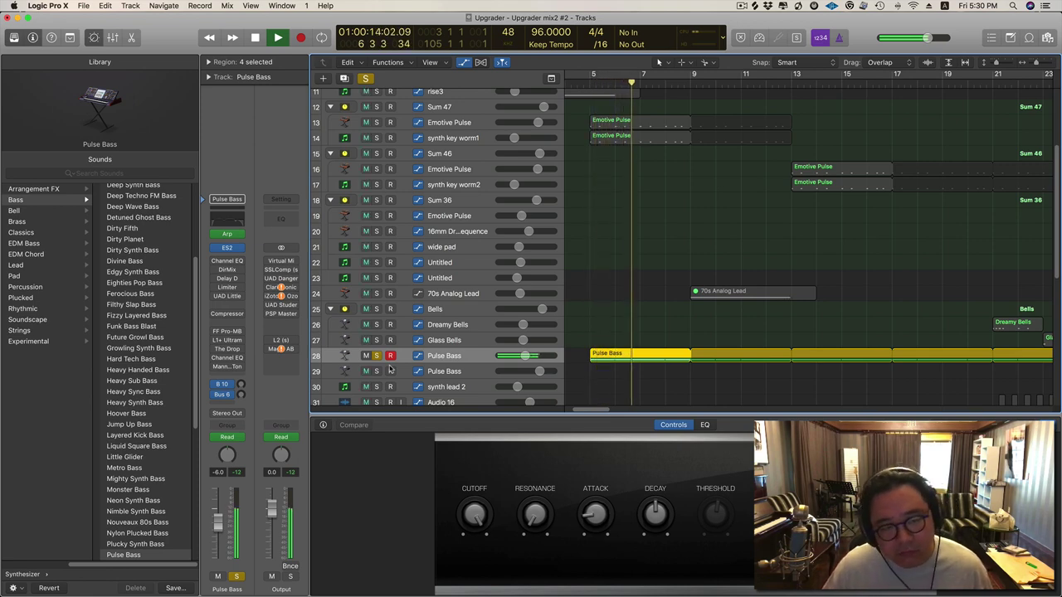
pyautogui.press('space')
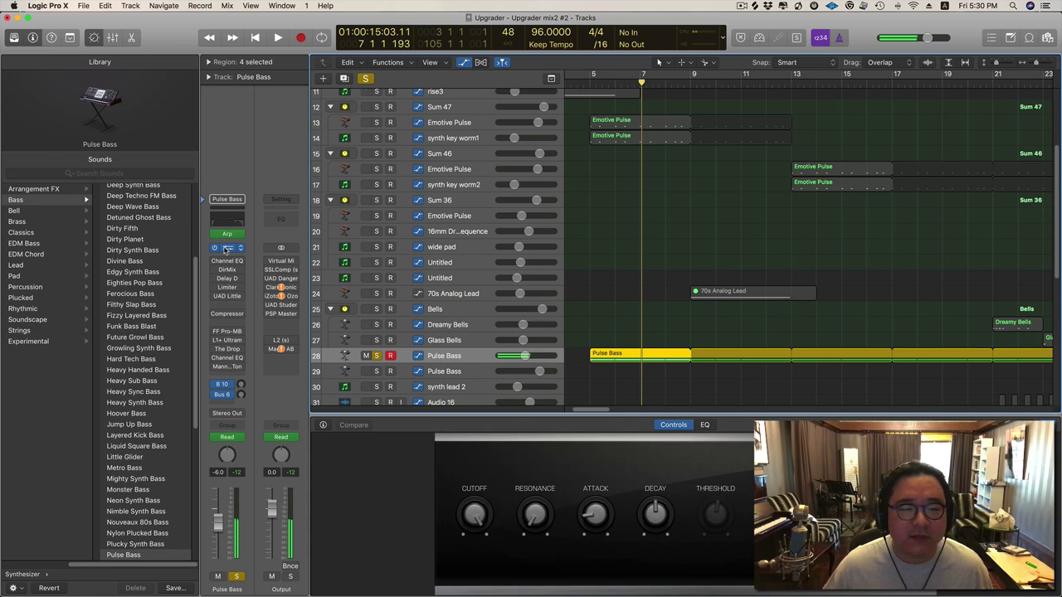
# Open the Pulse Bass track's ES2 synthesizer and play the soloed bass from bar 5 to bar 7.
pyautogui.click(227, 247)
pyautogui.moveTo(245, 32); pyautogui.dragTo(606, 130)
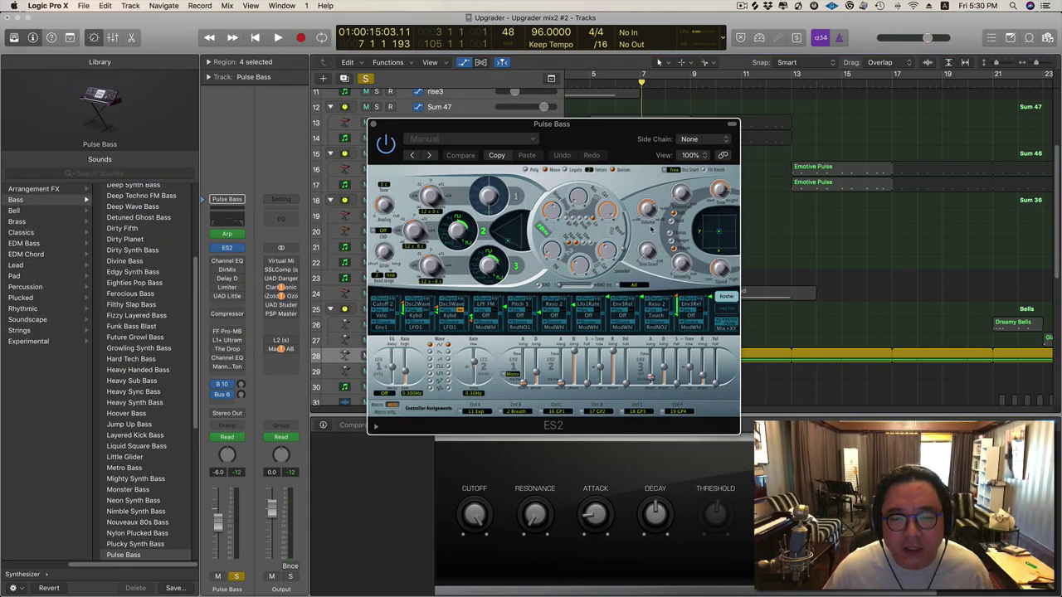
pyautogui.press('space')
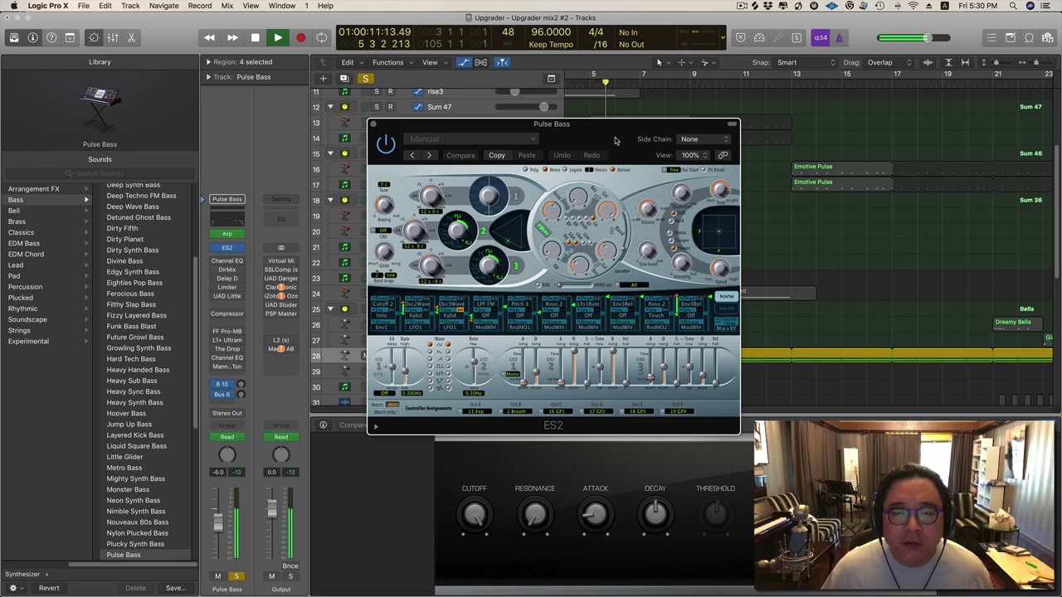
pyautogui.moveTo(616, 139); pyautogui.dragTo(704, 151)
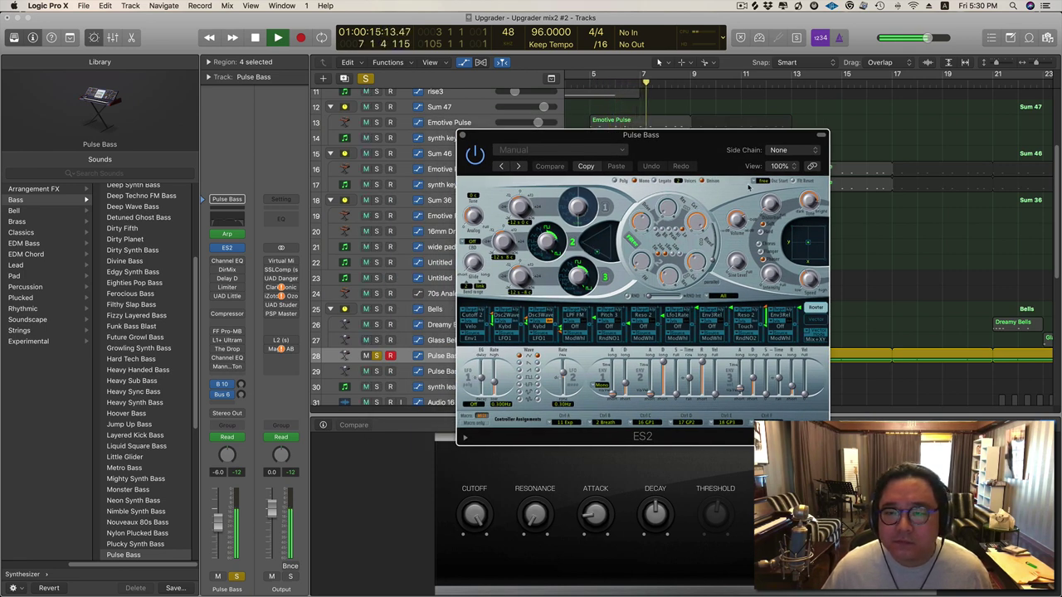
pyautogui.press('space')
# Review the ES2 oscillator settings, replay the soloed Pulse Bass and close the synthesizer.
pyautogui.moveTo(662, 136); pyautogui.dragTo(585, 101)
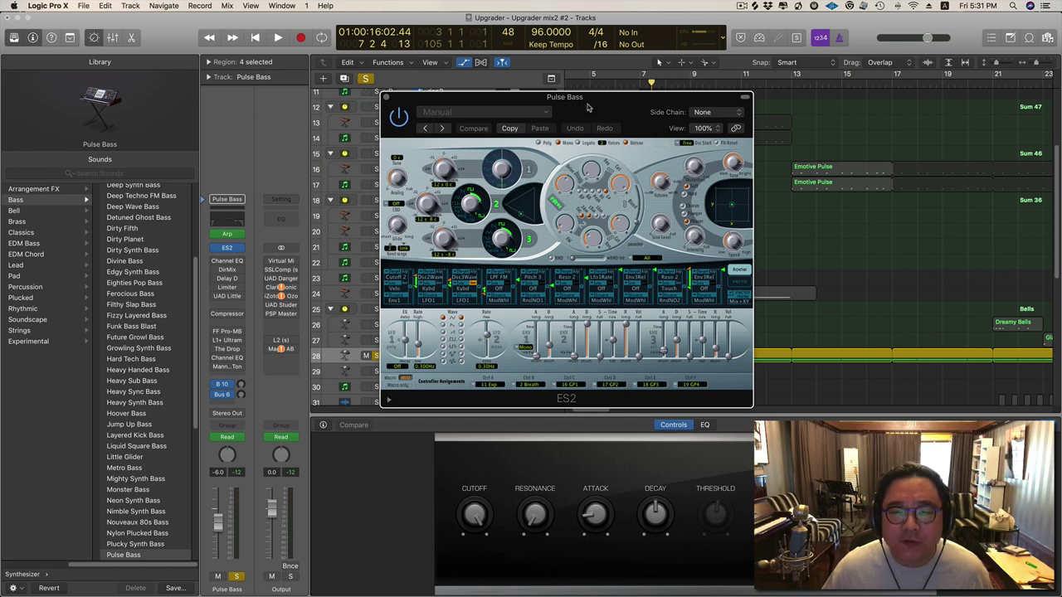
pyautogui.moveTo(588, 107); pyautogui.dragTo(473, 91)
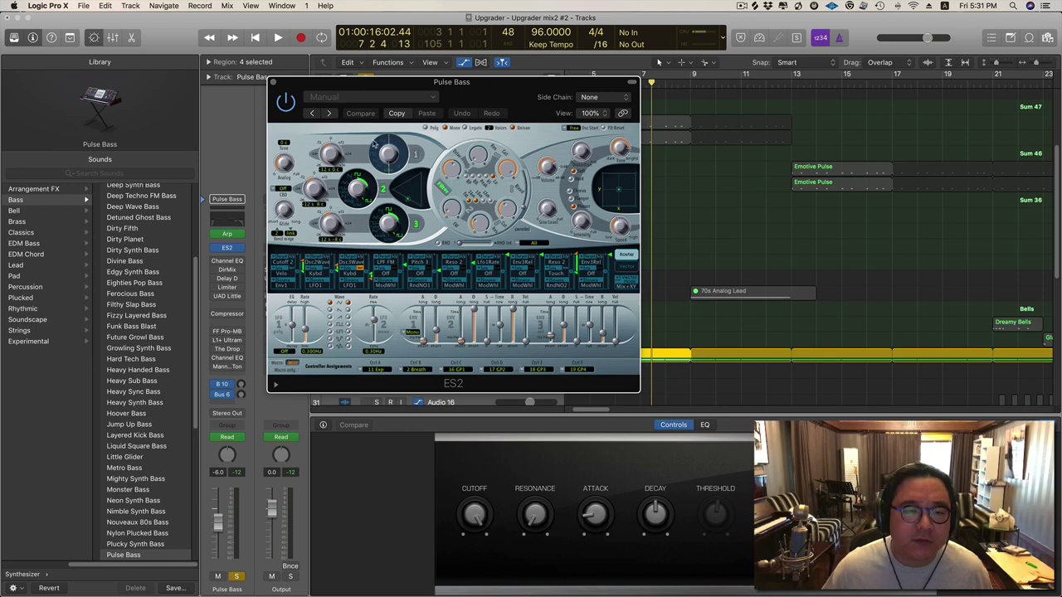
pyautogui.moveTo(467, 81); pyautogui.dragTo(589, 80)
pyautogui.press('space')
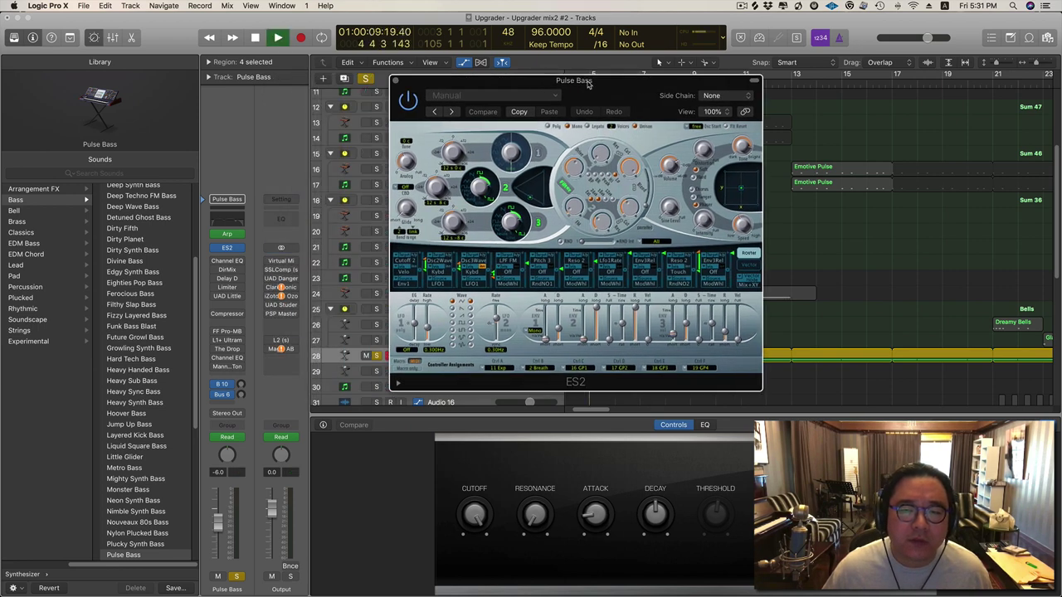
pyautogui.click(396, 80)
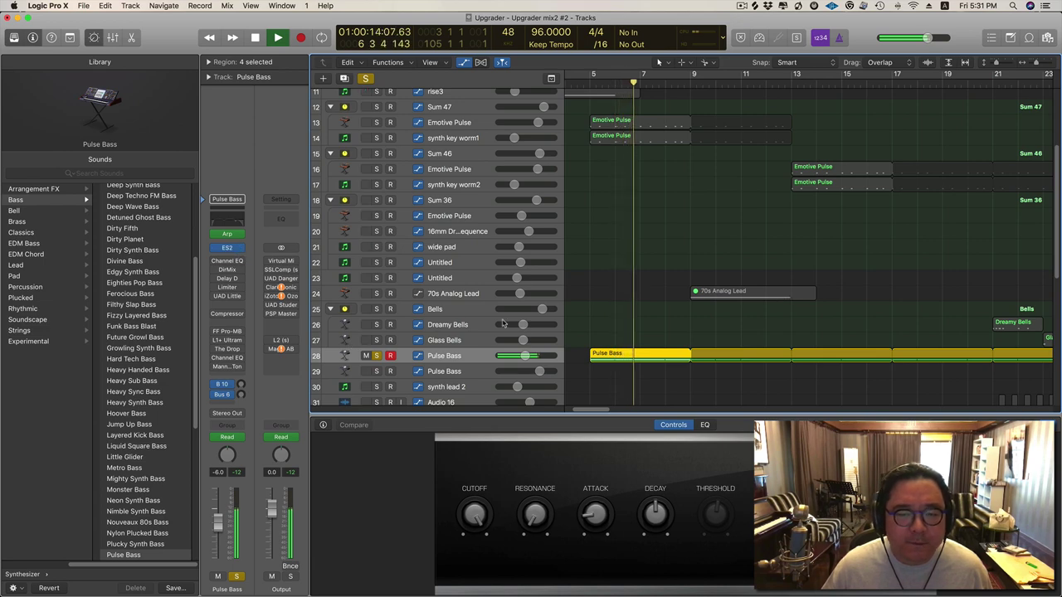
pyautogui.press('space')
# Open the Pulse Bass Arpeggiator, play the bass with it and bypass it to hear the unarpeggiated notes.
pyautogui.click(226, 233)
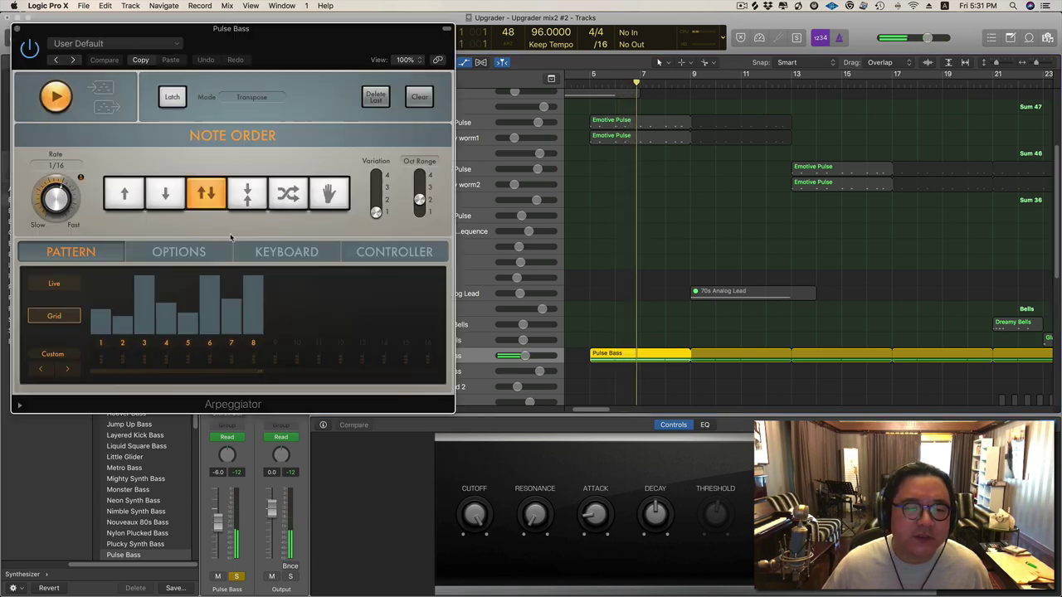
pyautogui.moveTo(891, 82); pyautogui.dragTo(618, 88)
pyautogui.press('space')
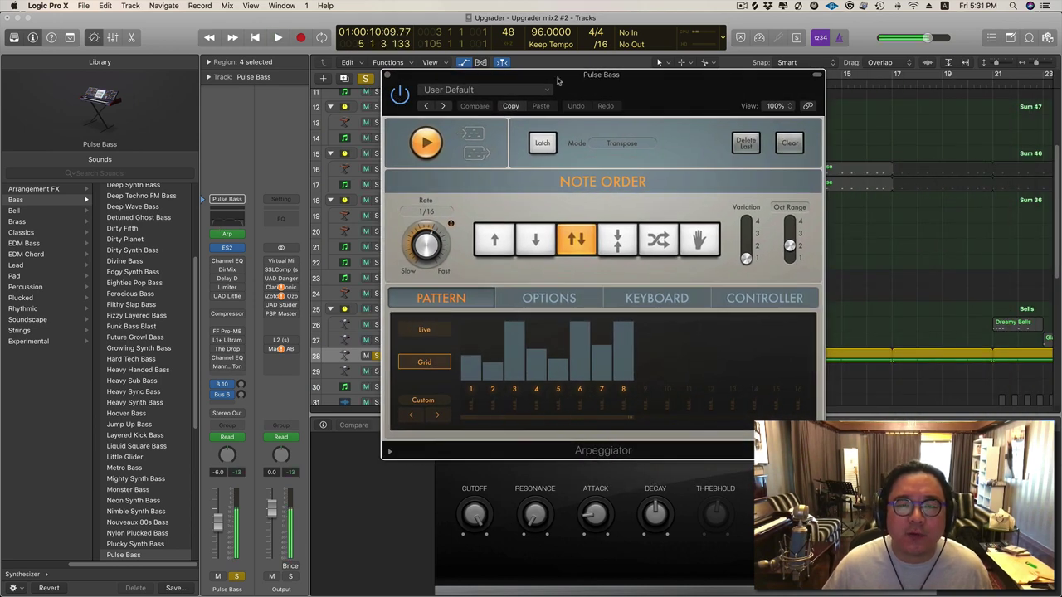
pyautogui.moveTo(429, 98); pyautogui.dragTo(453, 135)
pyautogui.moveTo(512, 113); pyautogui.dragTo(192, 118)
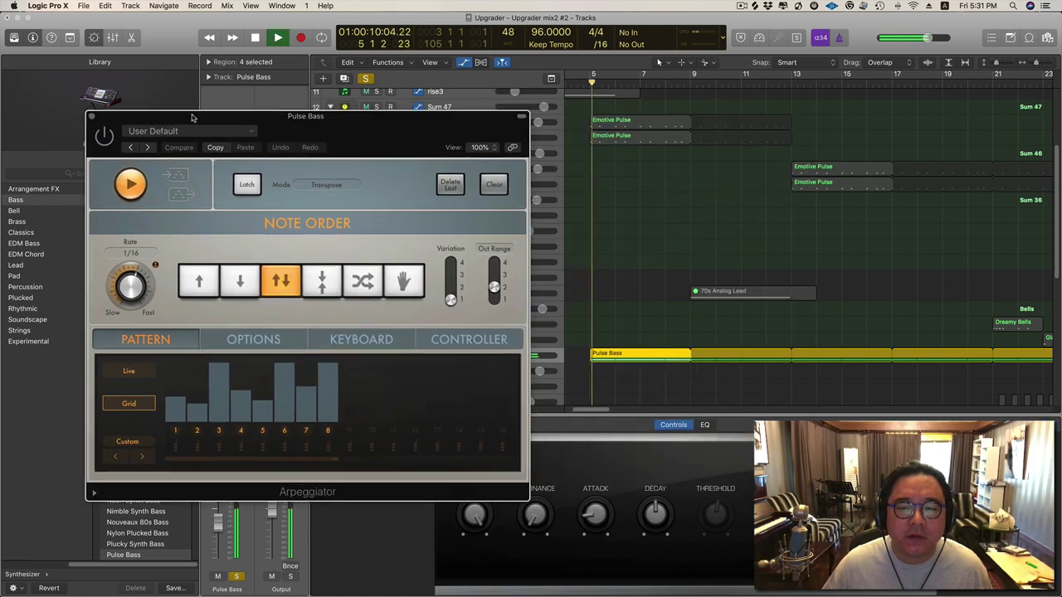
pyautogui.press('space')
# Open the first Pulse Bass region in the Piano Roll, hide the Library and play its notes from bar 5.
pyautogui.doubleClick(652, 355)
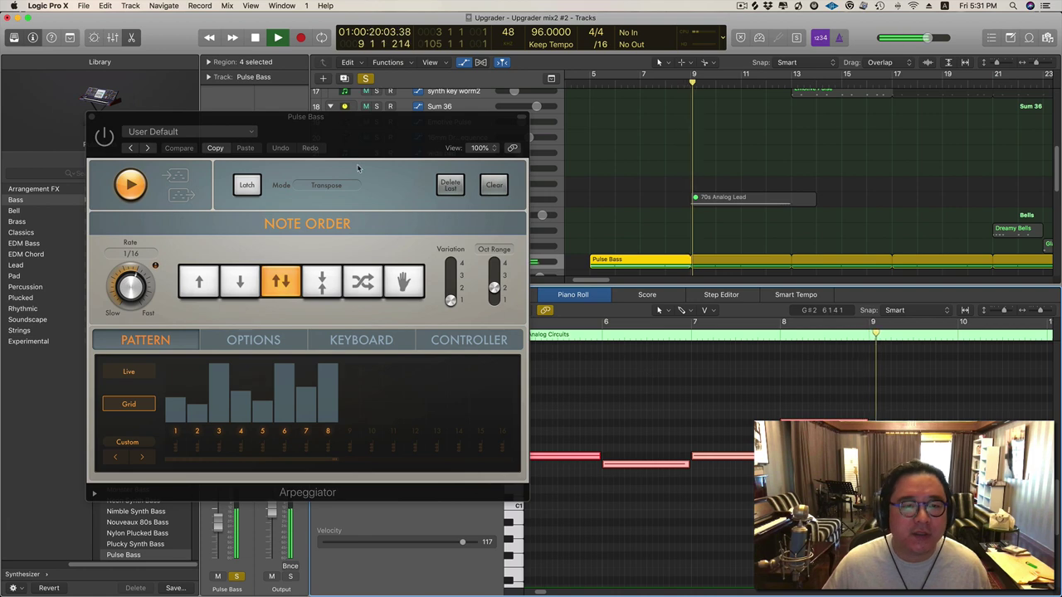
pyautogui.moveTo(369, 119); pyautogui.dragTo(556, 105)
pyautogui.click(14, 38)
pyautogui.press('space')
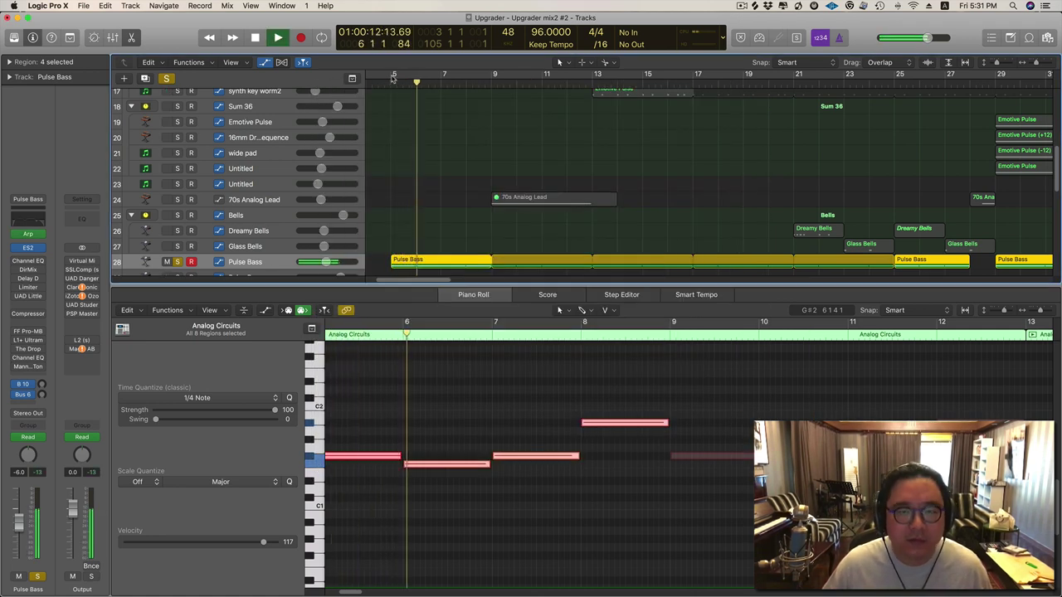
# Cycle playback from bar 5 to bar 9 and reopen the Pulse Bass Arpeggiator with its effect switched on.
pyautogui.moveTo(393, 76); pyautogui.dragTo(495, 76)
pyautogui.click(28, 234)
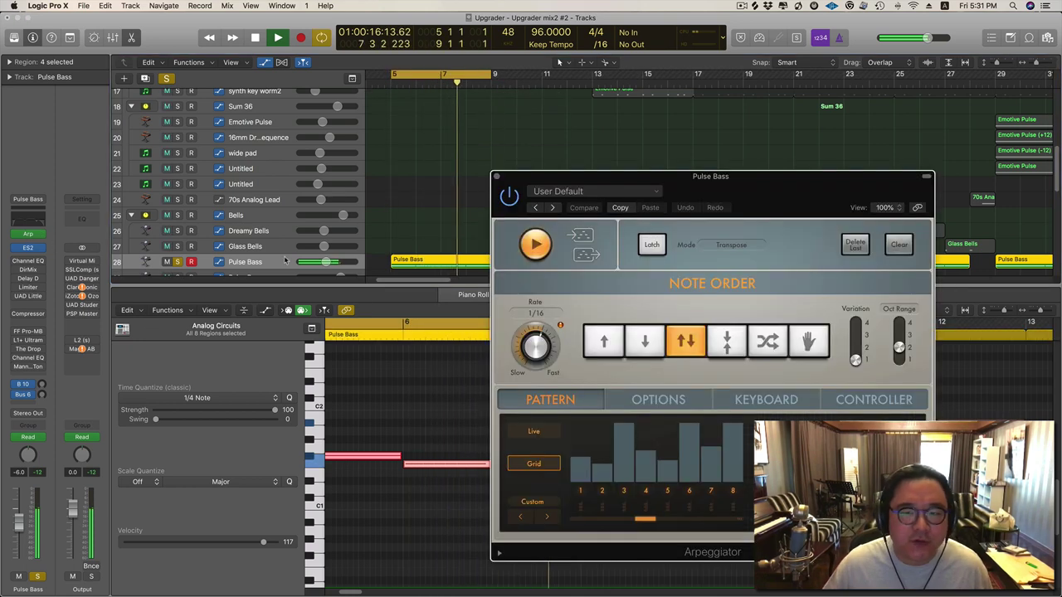
# Set the Arpeggiator's note order to Up and play the soloed Pulse Bass cycle.
pyautogui.moveTo(676, 179); pyautogui.dragTo(669, 160)
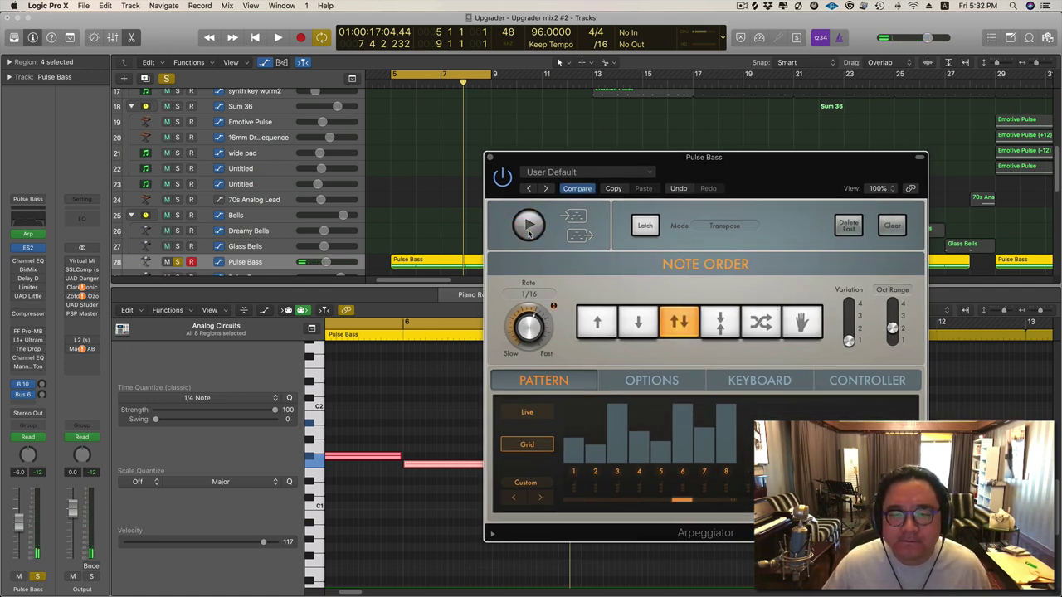
pyautogui.click(529, 225)
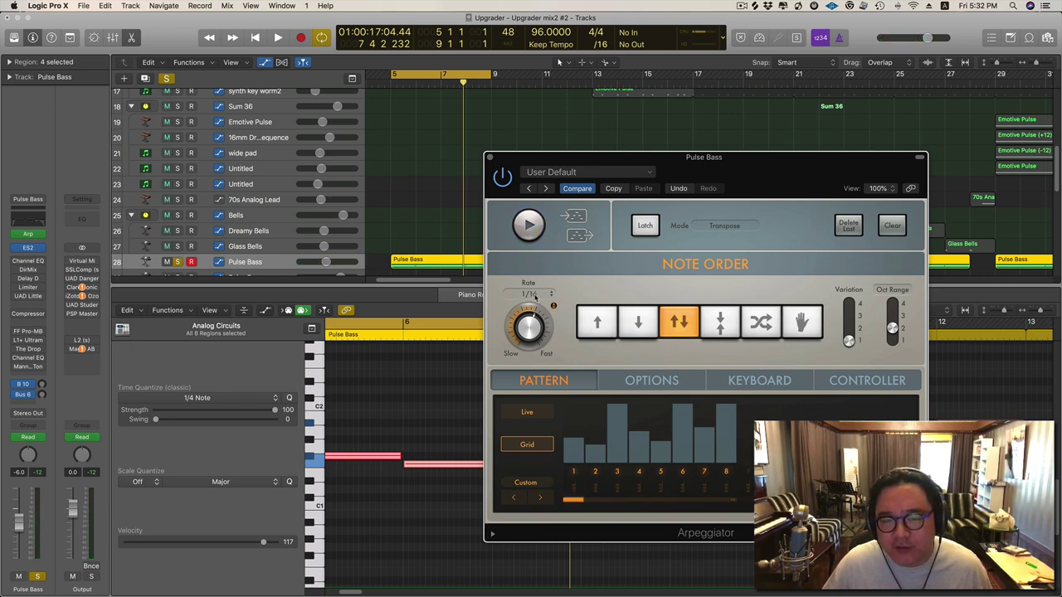
pyautogui.click(597, 323)
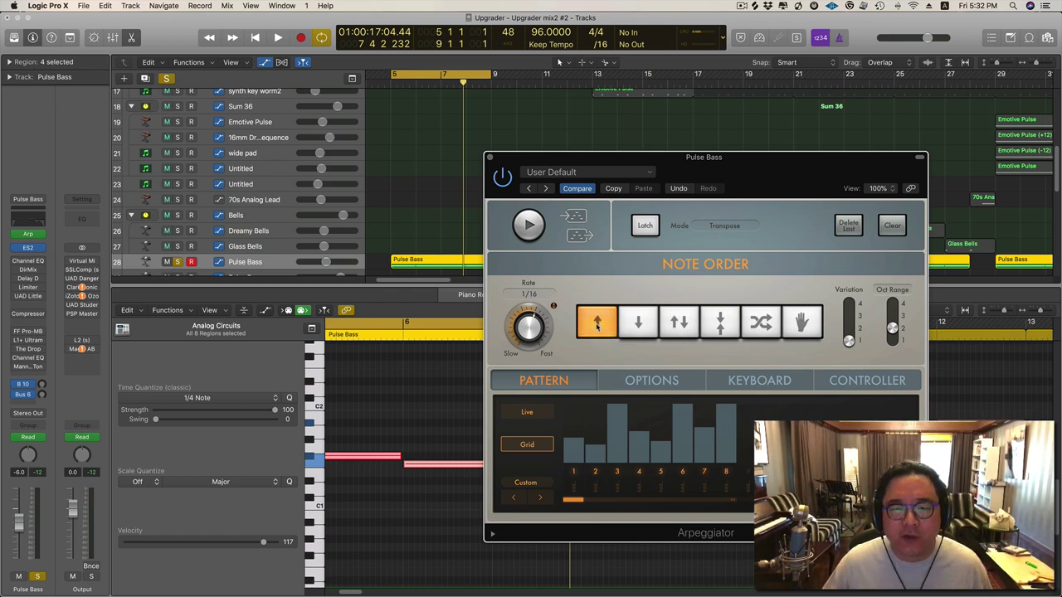
pyautogui.press('space')
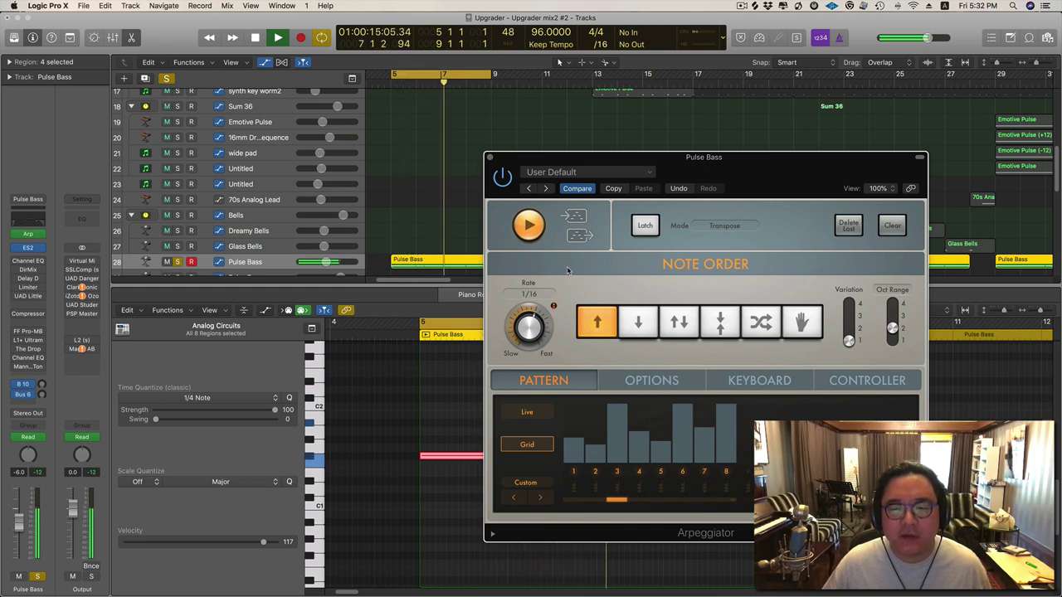
# Compare the Down and Up/Down note orders on the Pulse Bass arpeggio, stopping playback after each.
pyautogui.click(646, 322)
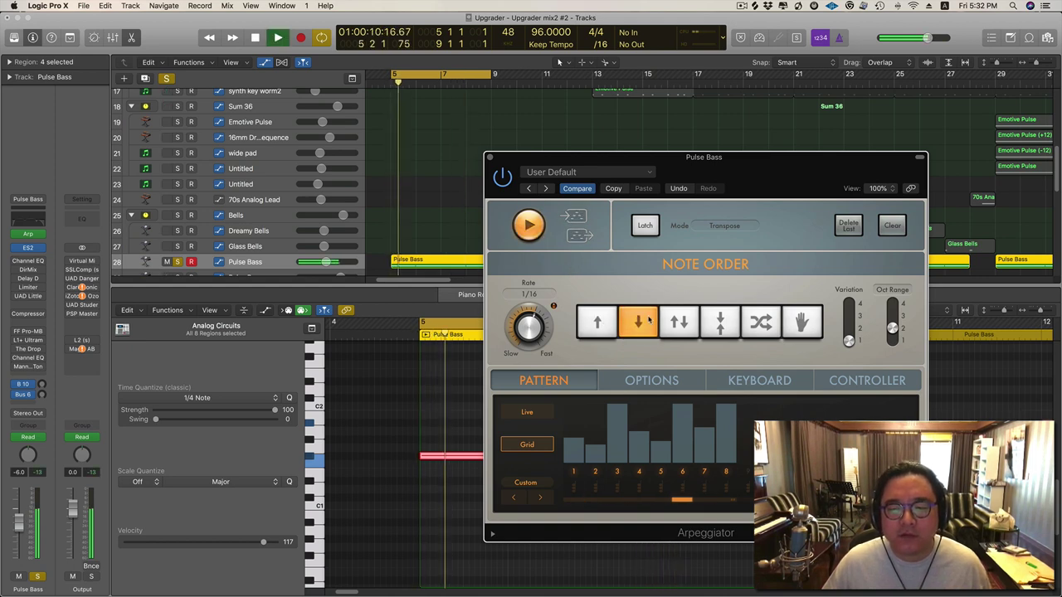
pyautogui.press('space')
pyautogui.click(697, 323)
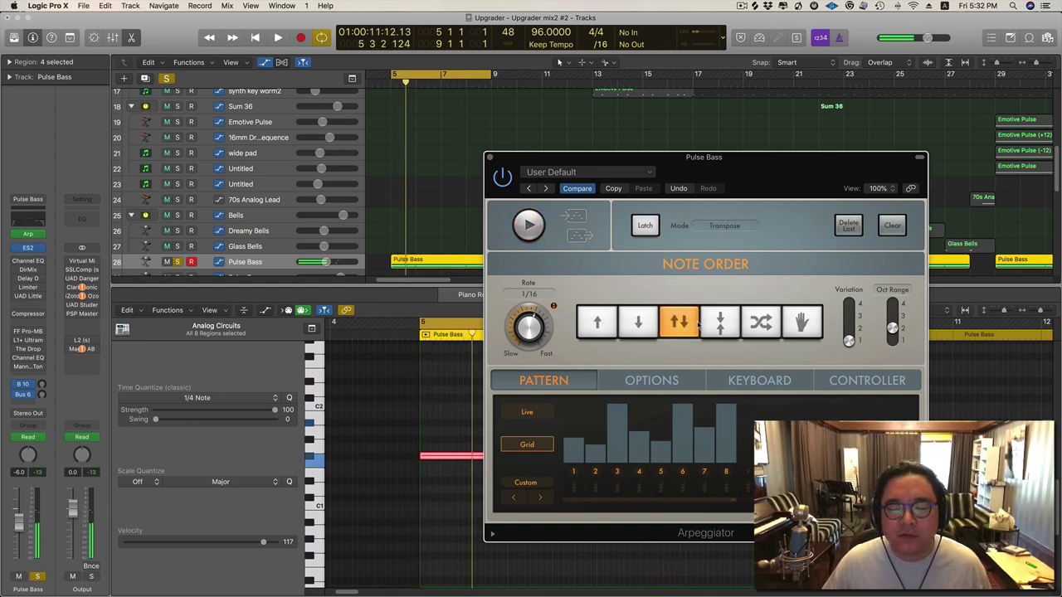
pyautogui.press('space')
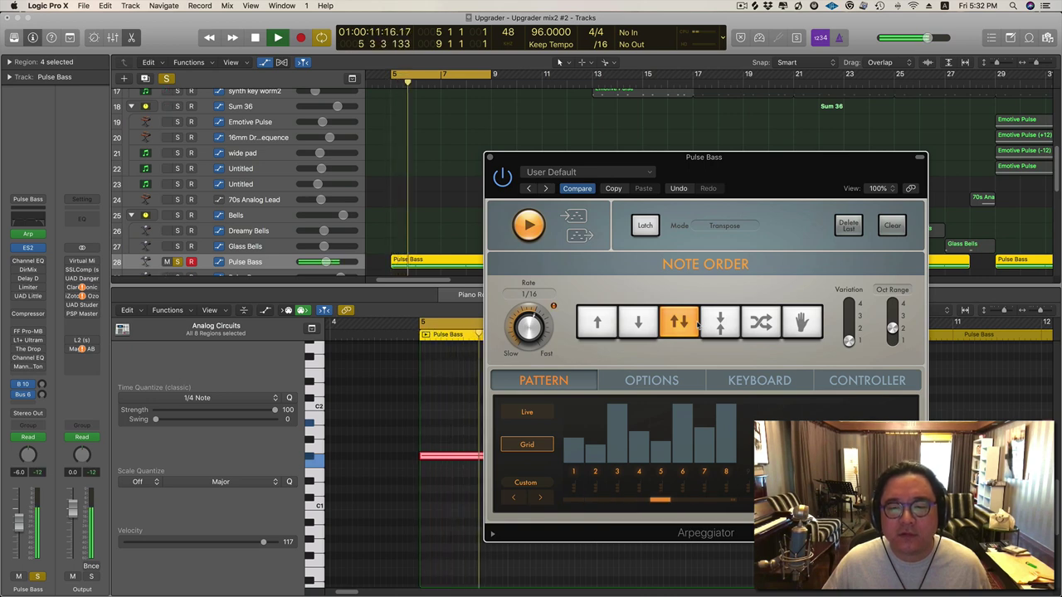
pyautogui.press('space')
# Audition the Pulse Bass arpeggio with the Outside-In and Random note orders.
pyautogui.click(719, 324)
pyautogui.press('space')
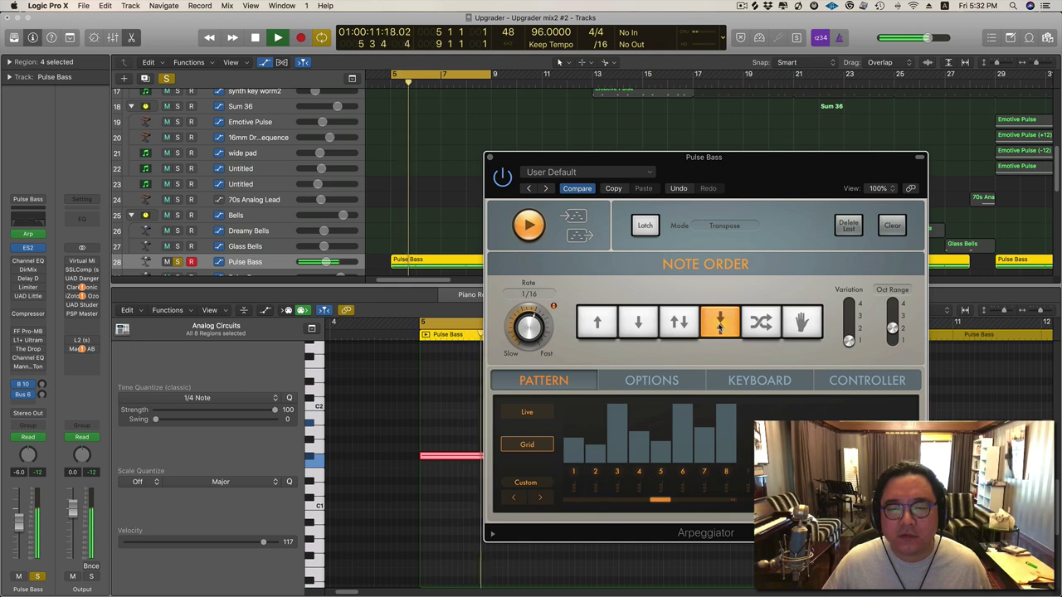
pyautogui.press('space')
pyautogui.click(754, 326)
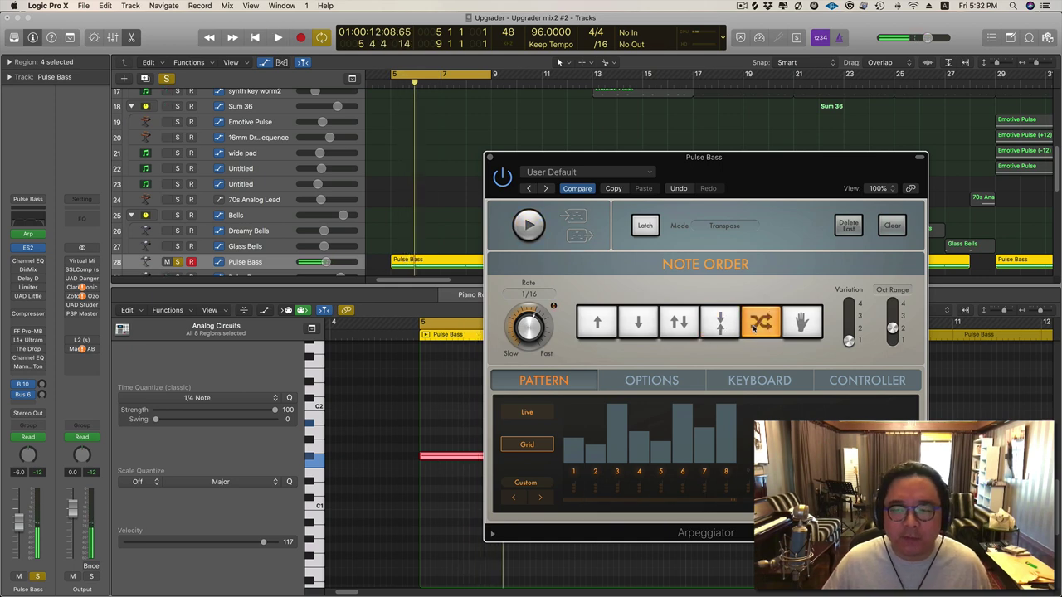
pyautogui.press('space')
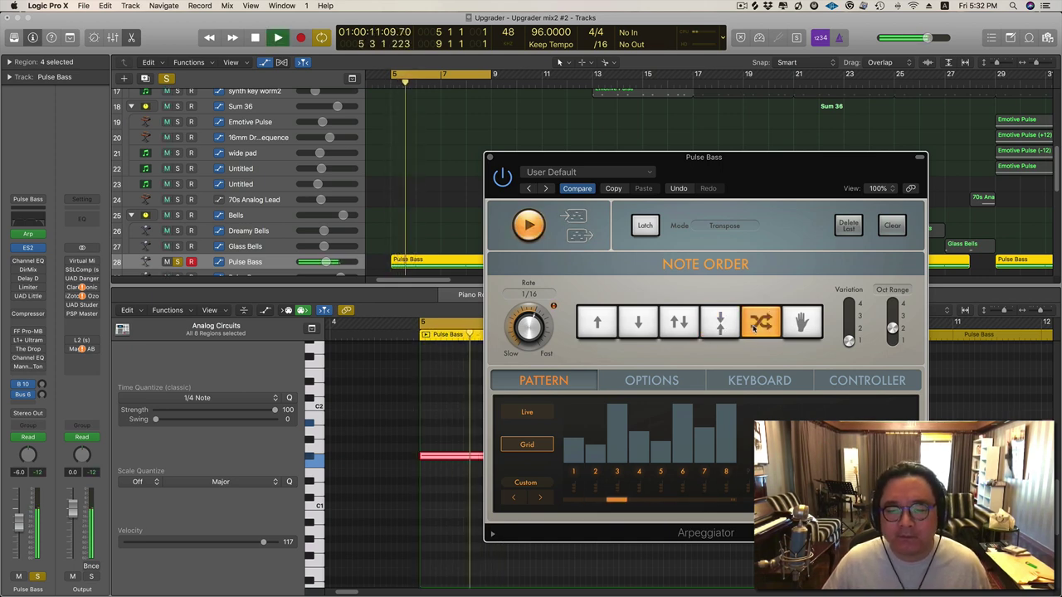
pyautogui.press('space')
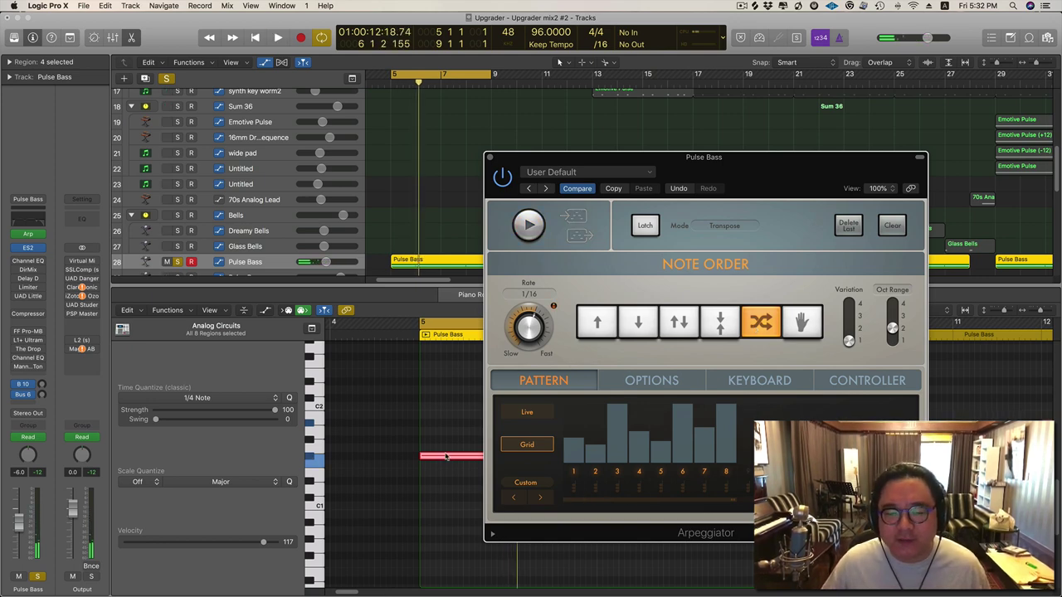
# Audition the Pulse Bass arpeggio with the As Played note order and compare it with Up.
pyautogui.click(801, 328)
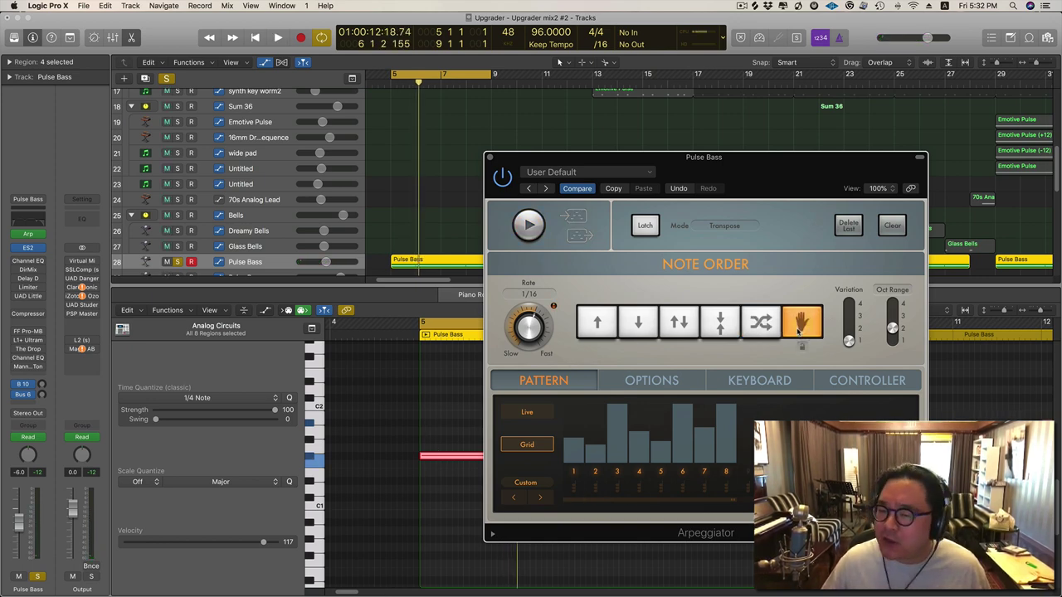
pyautogui.press('space')
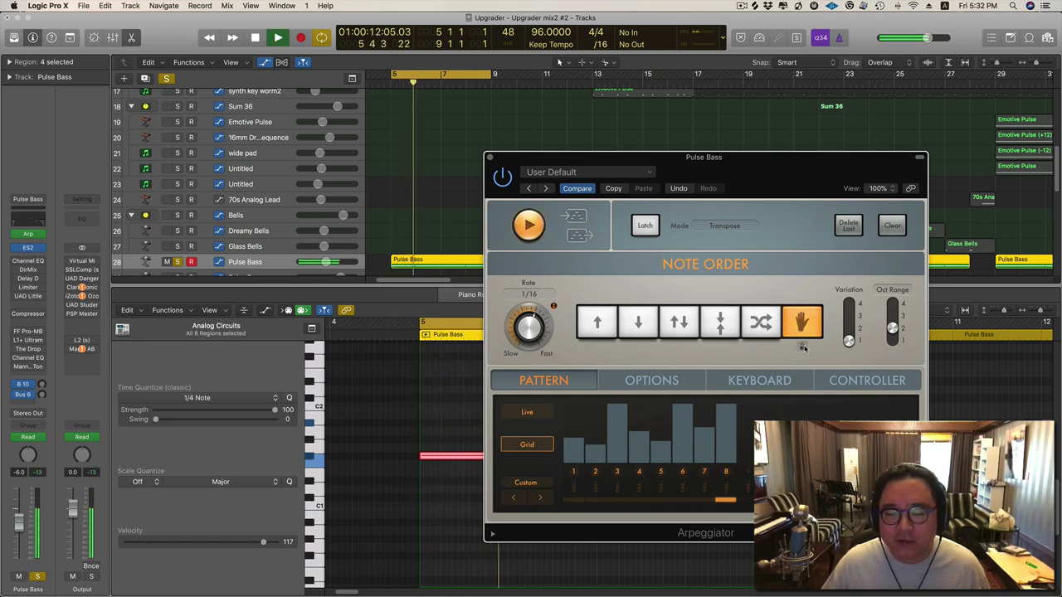
pyautogui.press('space')
pyautogui.click(588, 331)
pyautogui.press('space')
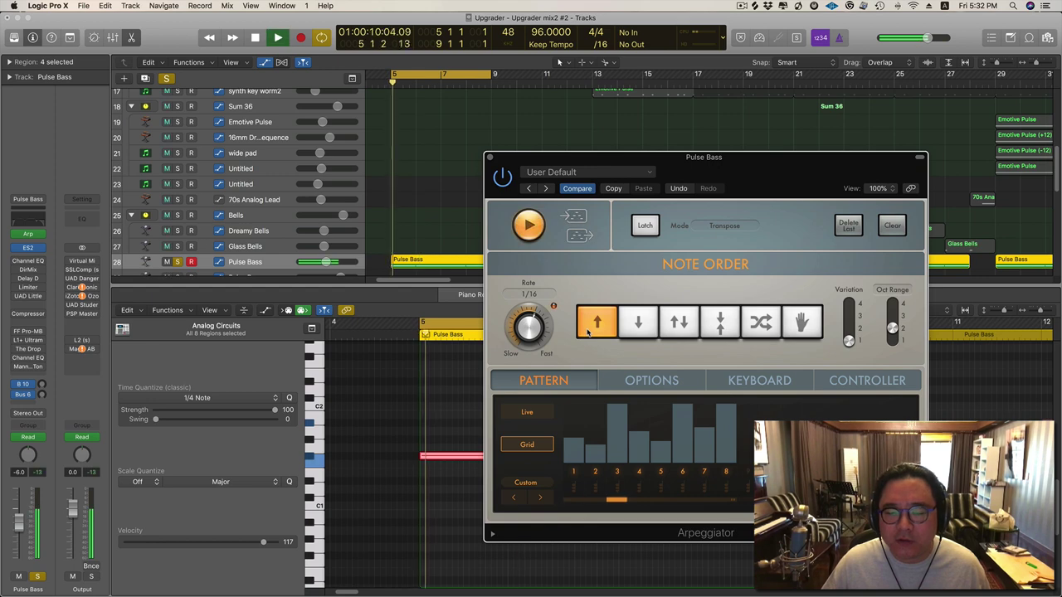
pyautogui.press('space')
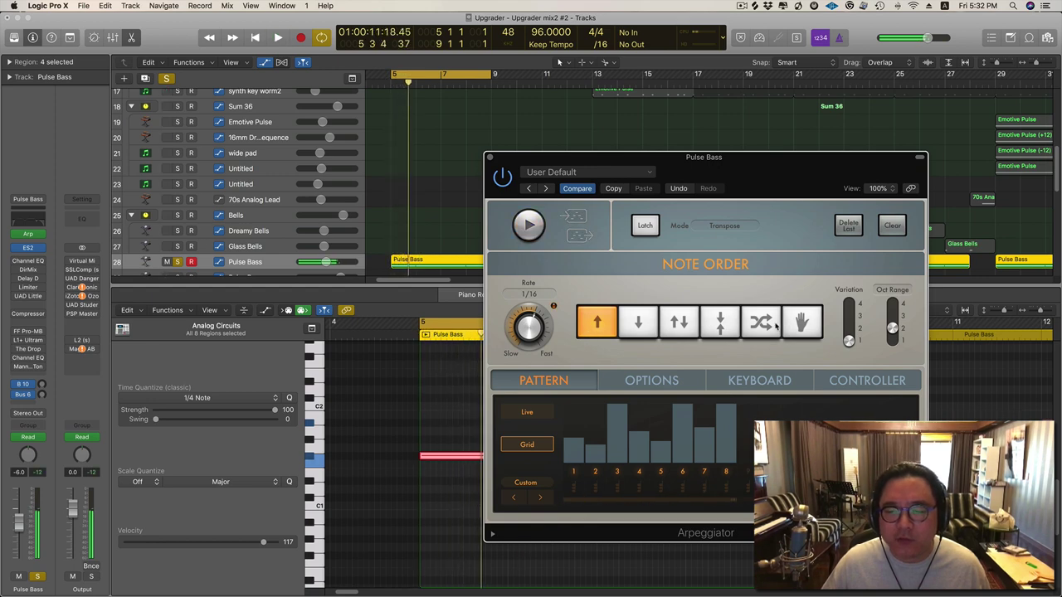
# Set the Arpeggiator's note order back to Up/Down and play the bass cycle to hear its grid pattern.
pyautogui.click(682, 331)
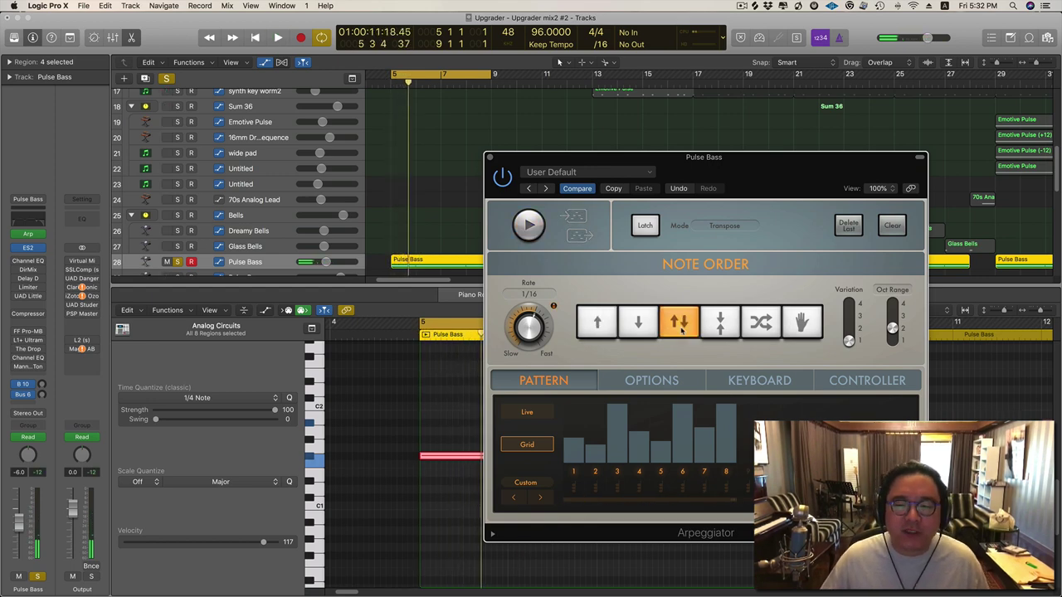
pyautogui.press('space')
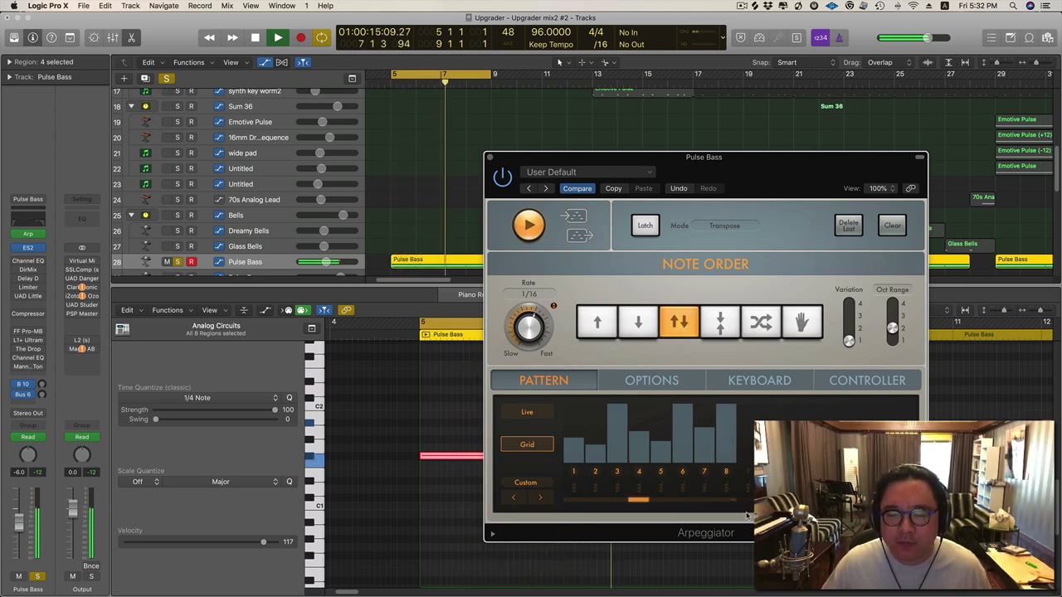
pyautogui.press('space')
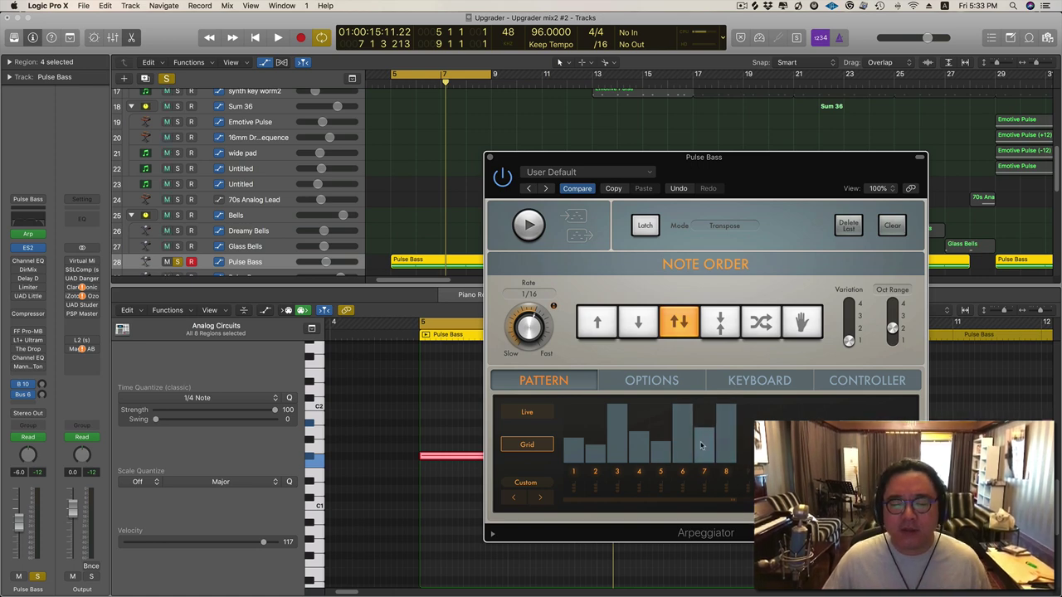
pyautogui.press('space')
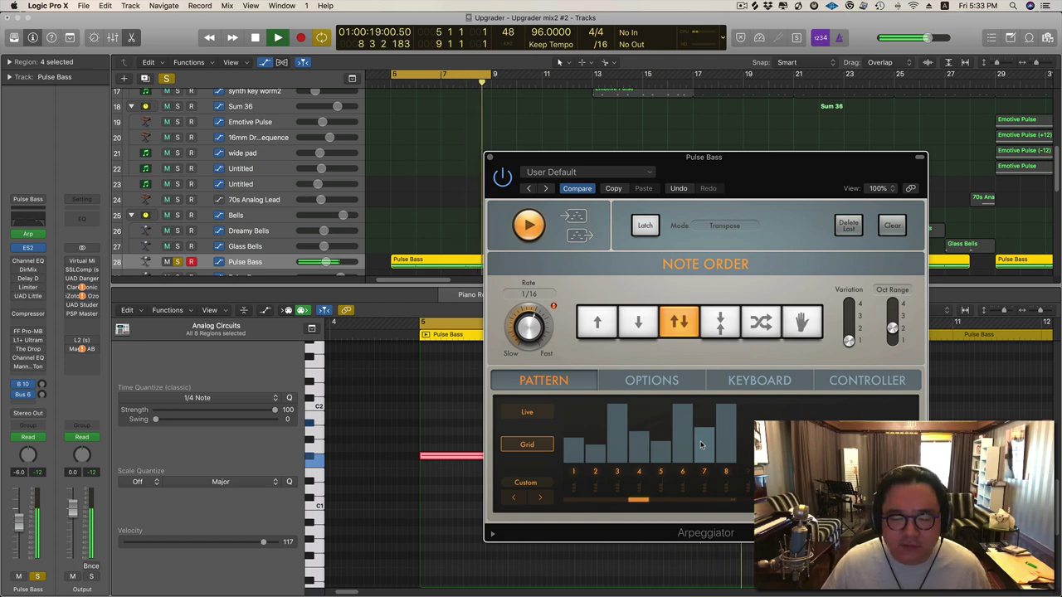
pyautogui.press('space')
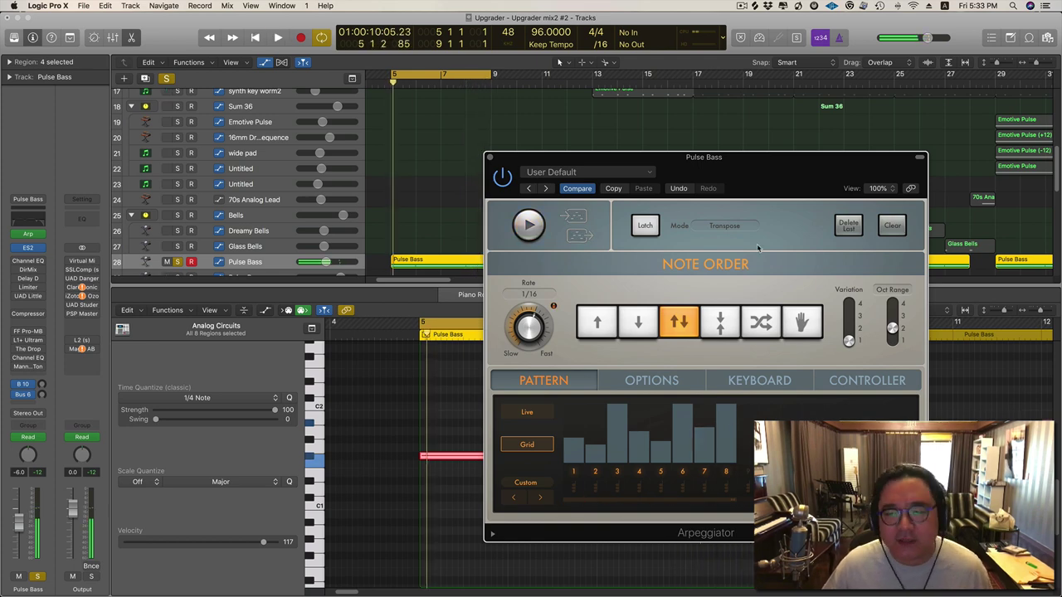
# Play the bass with the Arpeggiator's Oct Range raised to 3, and return the range to 2.
pyautogui.moveTo(682, 172); pyautogui.dragTo(614, 139)
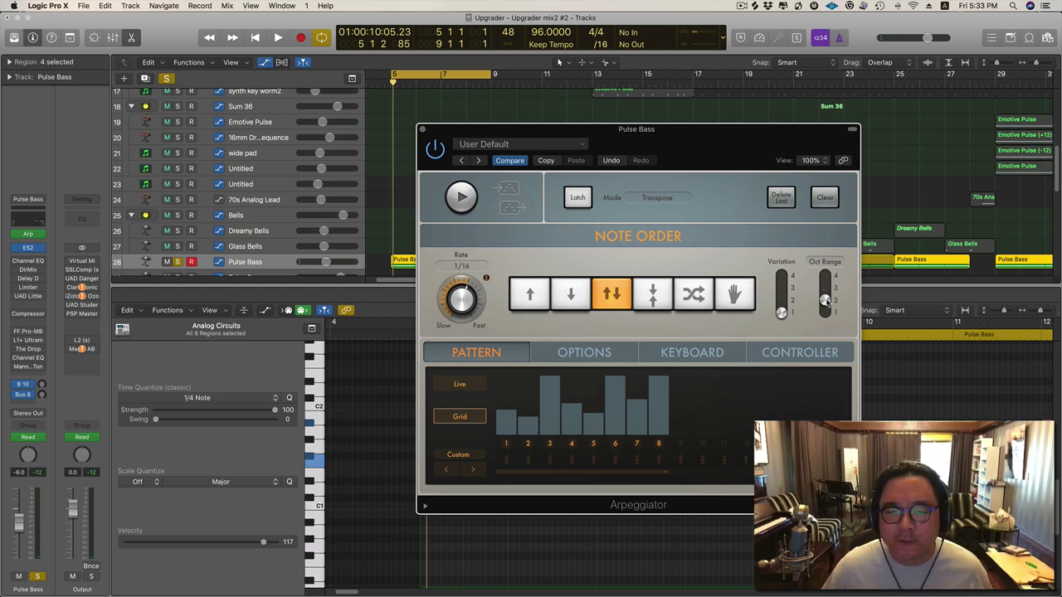
pyautogui.press('space')
pyautogui.moveTo(825, 301); pyautogui.dragTo(825, 288)
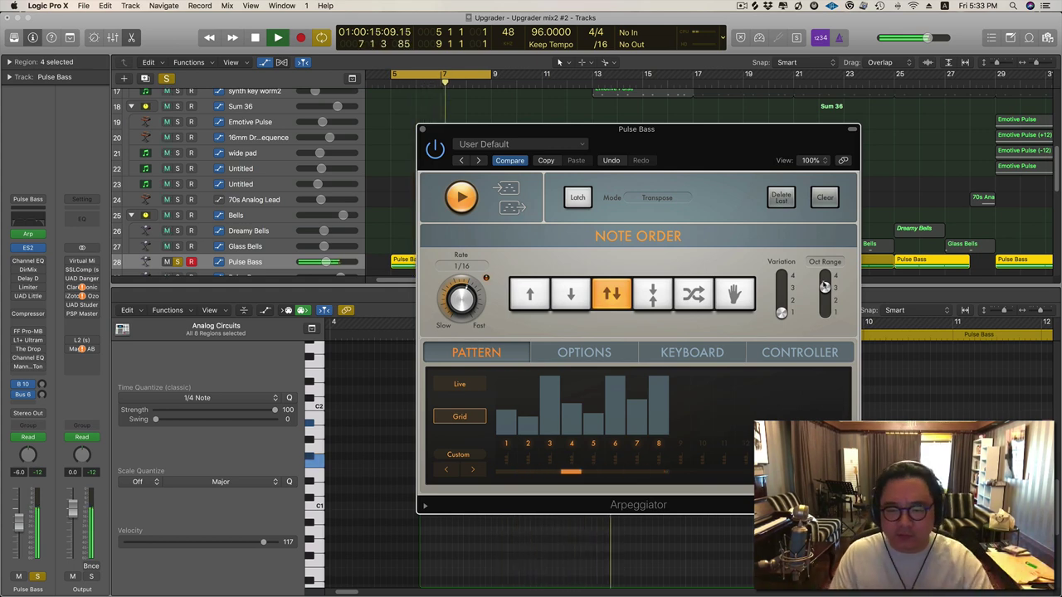
pyautogui.press('space')
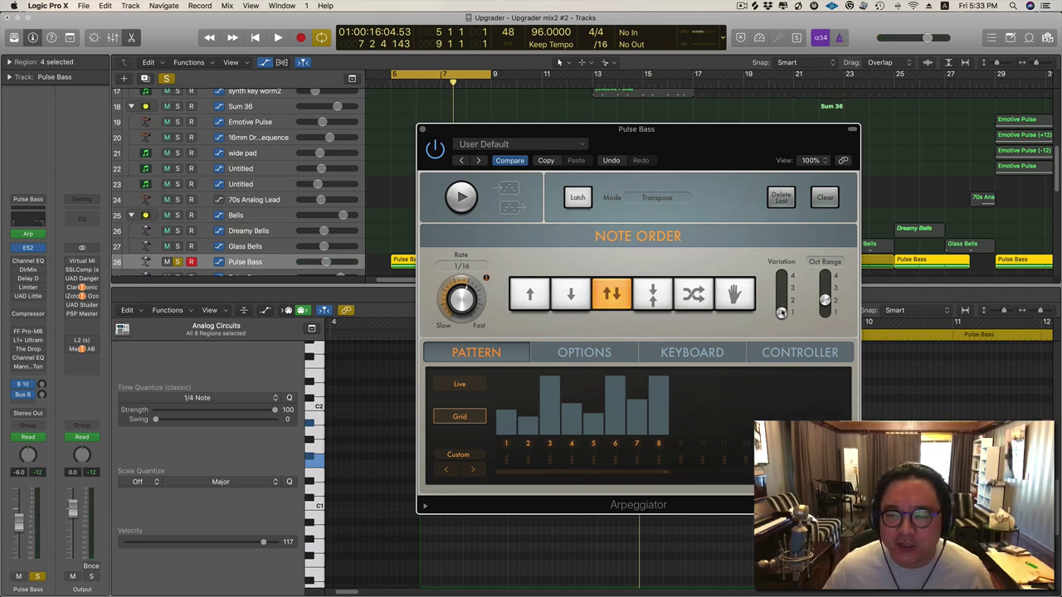
# Play the bass with the Arpeggiator's Variation at 4, and bring it back down to 1.
pyautogui.press('space')
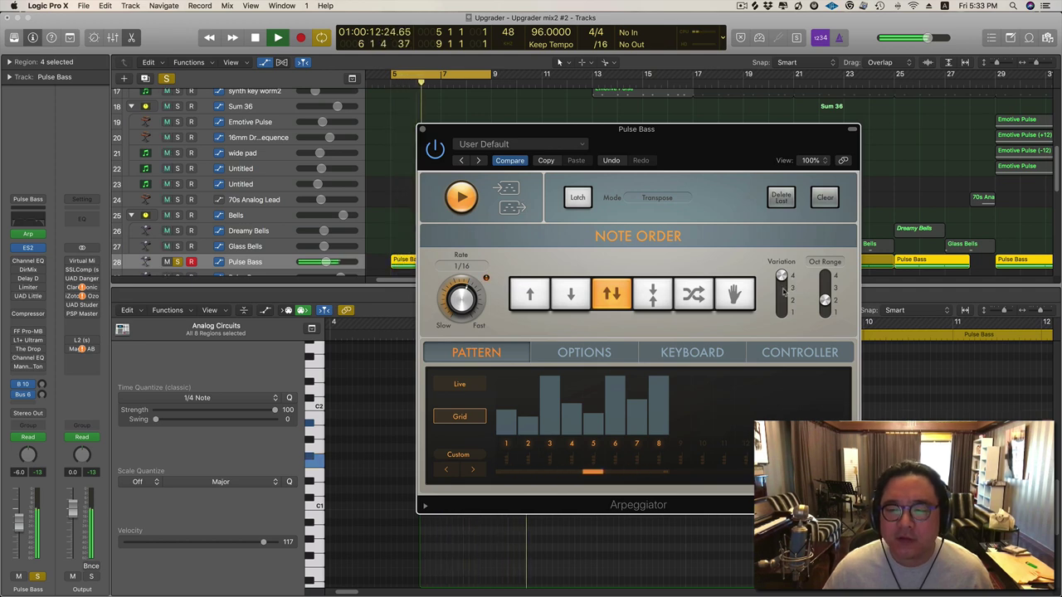
pyautogui.moveTo(783, 279); pyautogui.dragTo(784, 296)
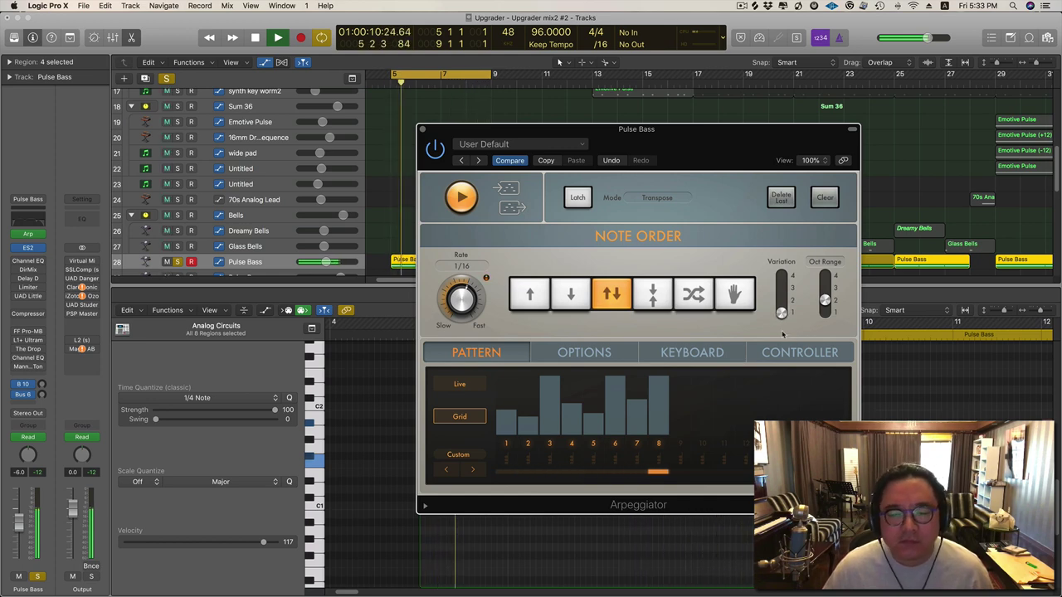
pyautogui.press('space')
# Look through the Arpeggiator's Options, Keyboard and Controller settings.
pyautogui.click(598, 352)
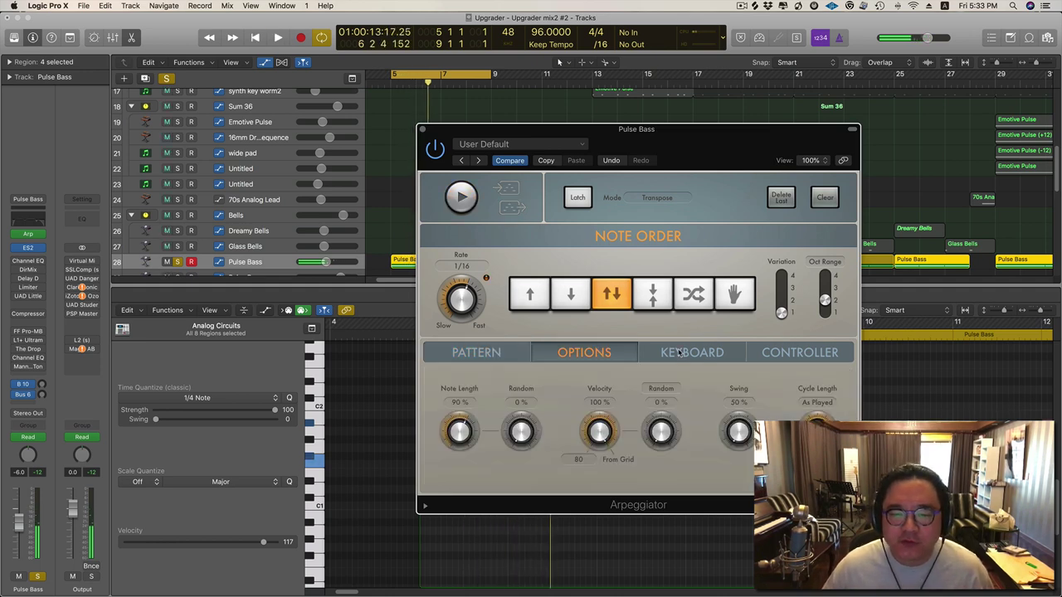
pyautogui.click(679, 353)
pyautogui.click(800, 353)
pyautogui.click(692, 353)
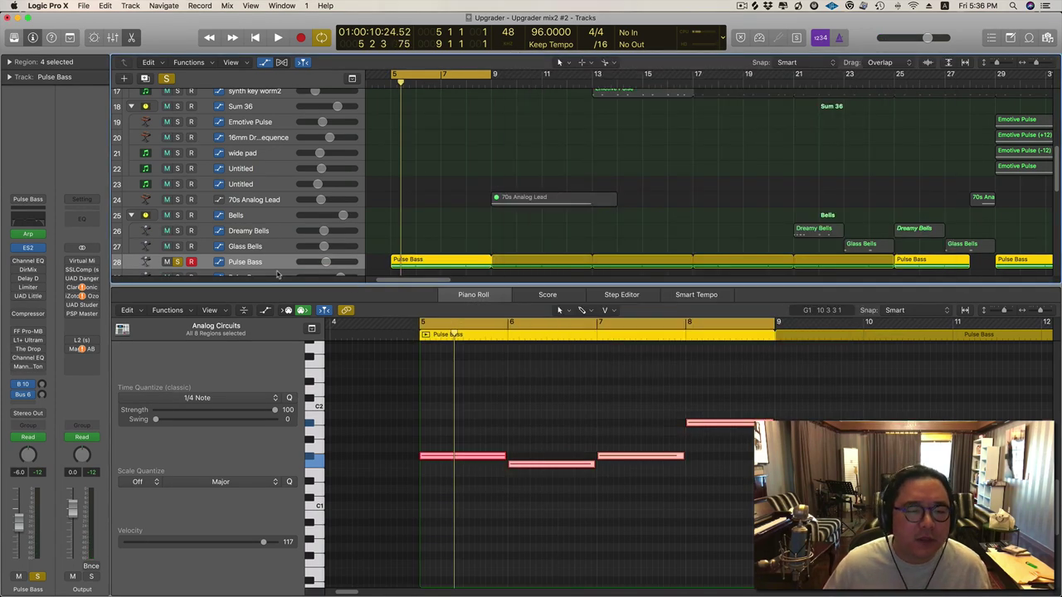
# Select the Pulse Bass track, start playback and open its Channel EQ clear of the channel strip.
pyautogui.click(266, 263)
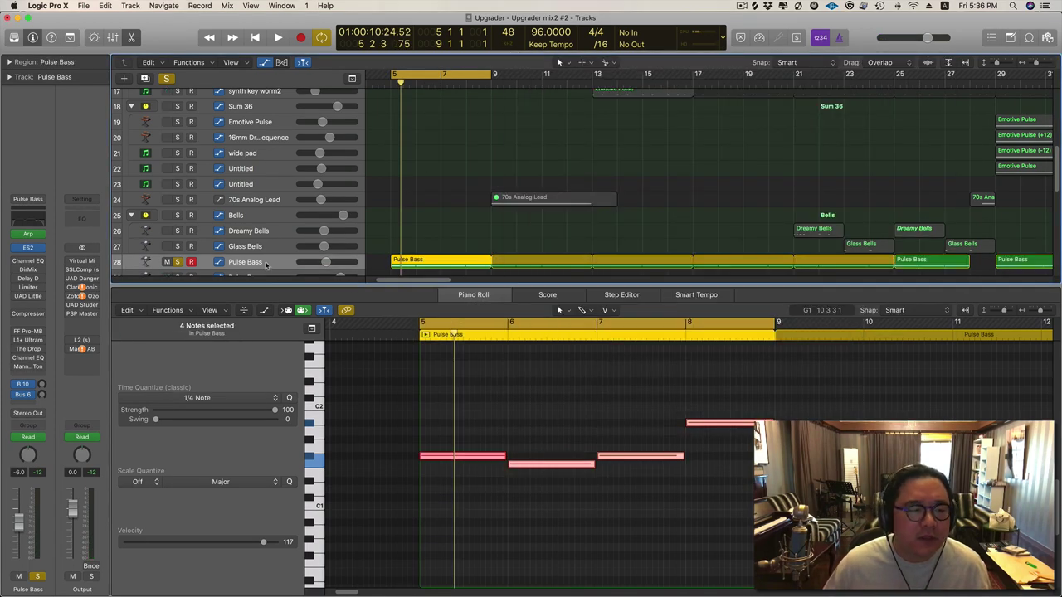
pyautogui.press('space')
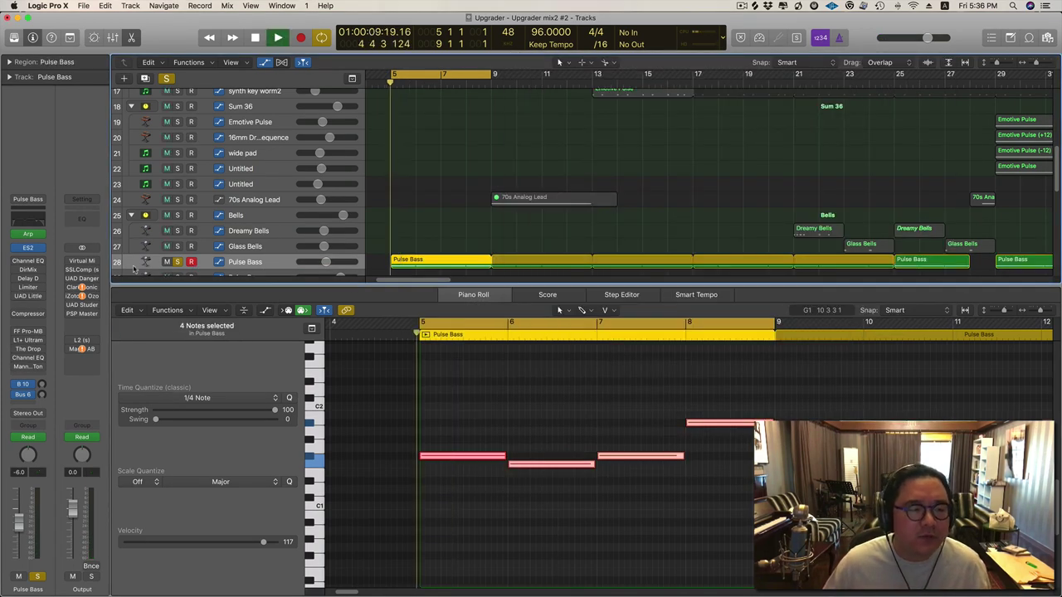
pyautogui.click(29, 262)
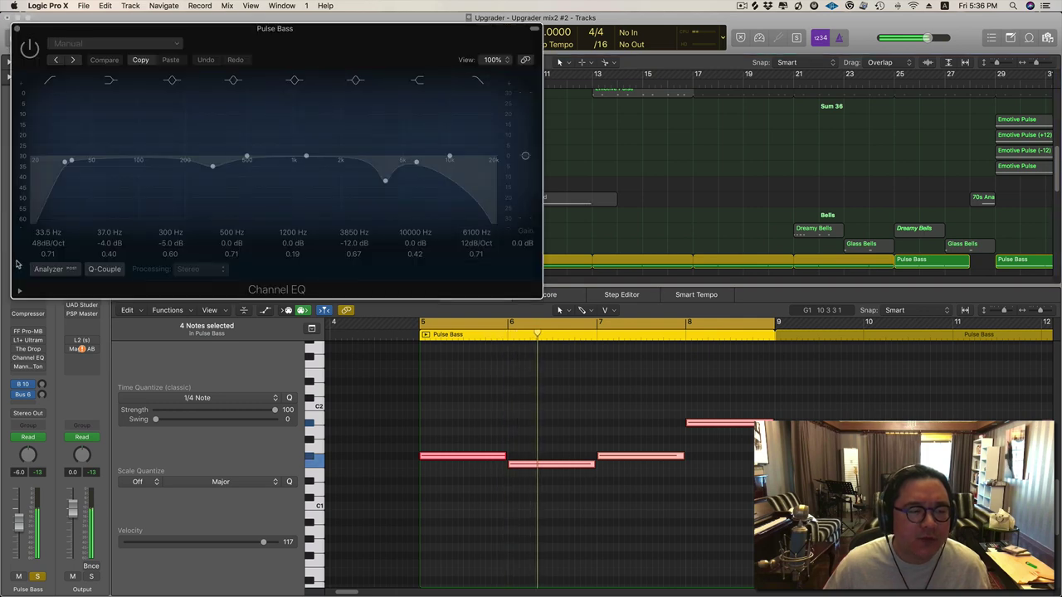
pyautogui.moveTo(266, 52); pyautogui.dragTo(572, 89)
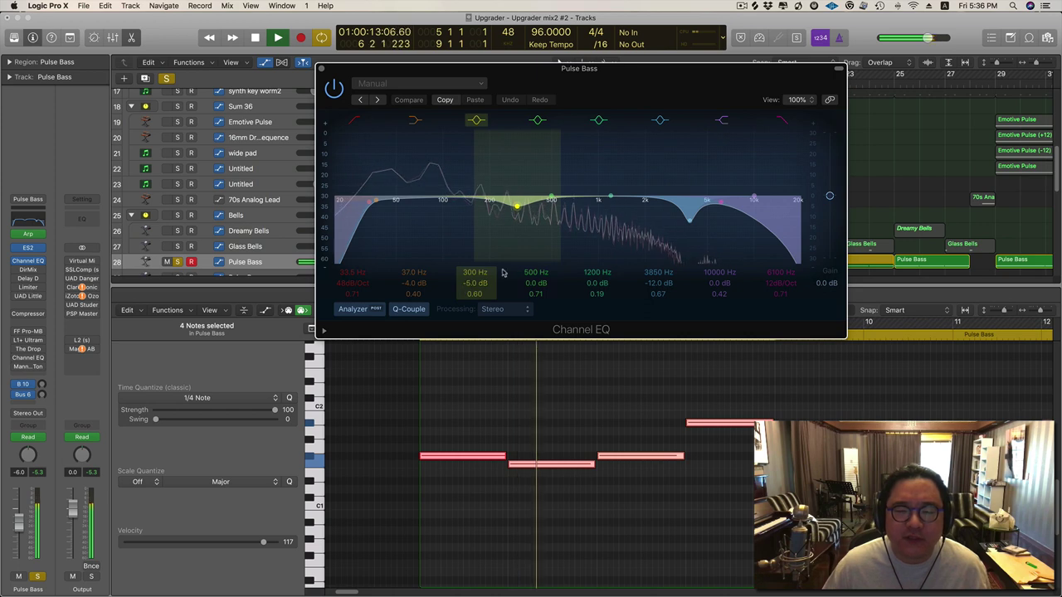
# Bypass and re-enable the Channel EQ's 6100 Hz high-cut band while the bass plays, and stop playback.
pyautogui.click(786, 122)
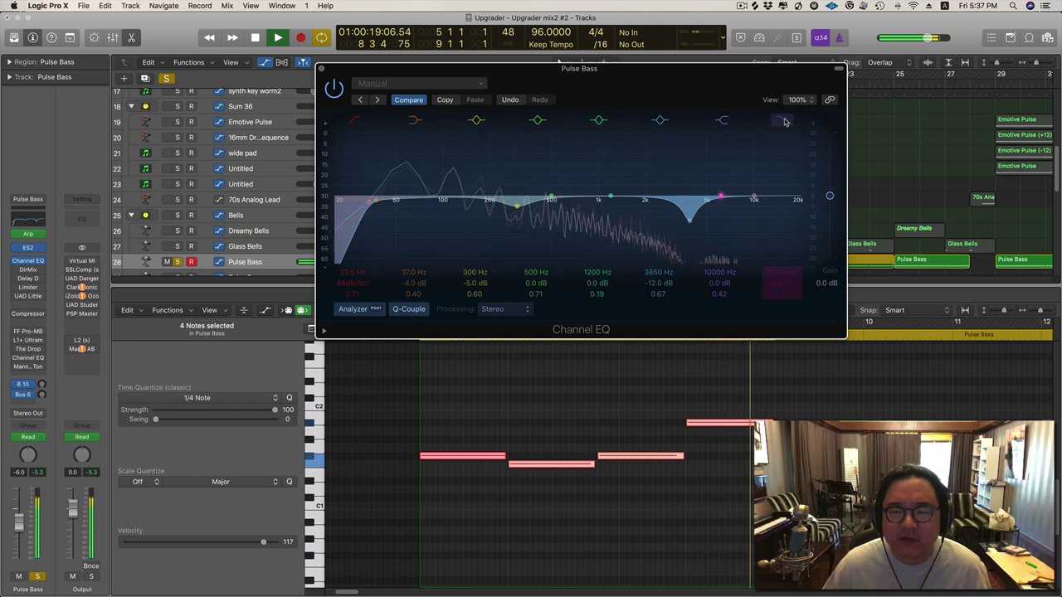
pyautogui.click(785, 122)
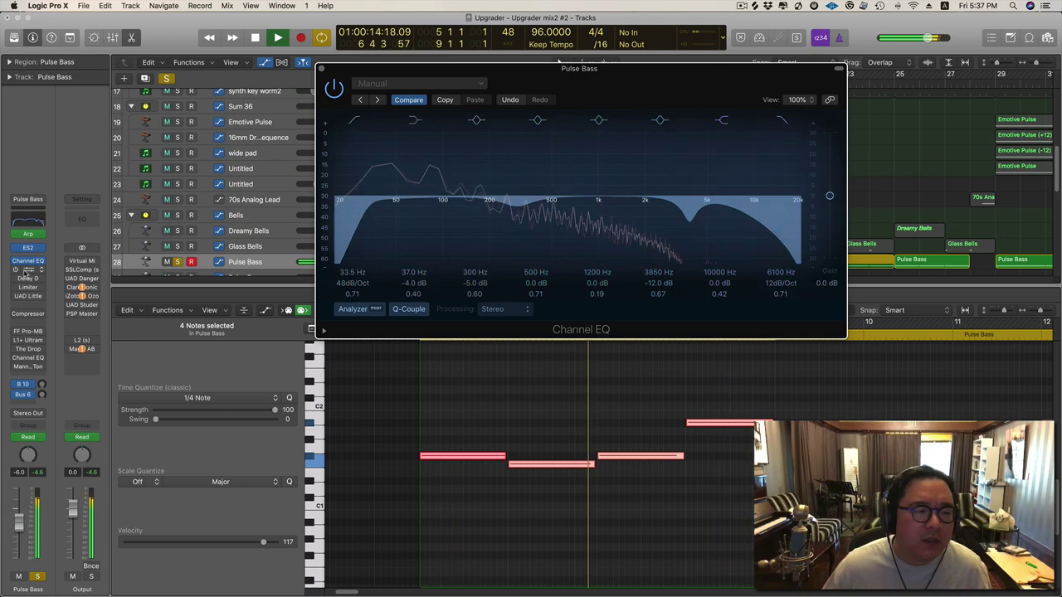
pyautogui.press('space')
# Open the Pulse Bass Direction Mixer and place it over the Channel EQ to examine its spread setting.
pyautogui.click(25, 270)
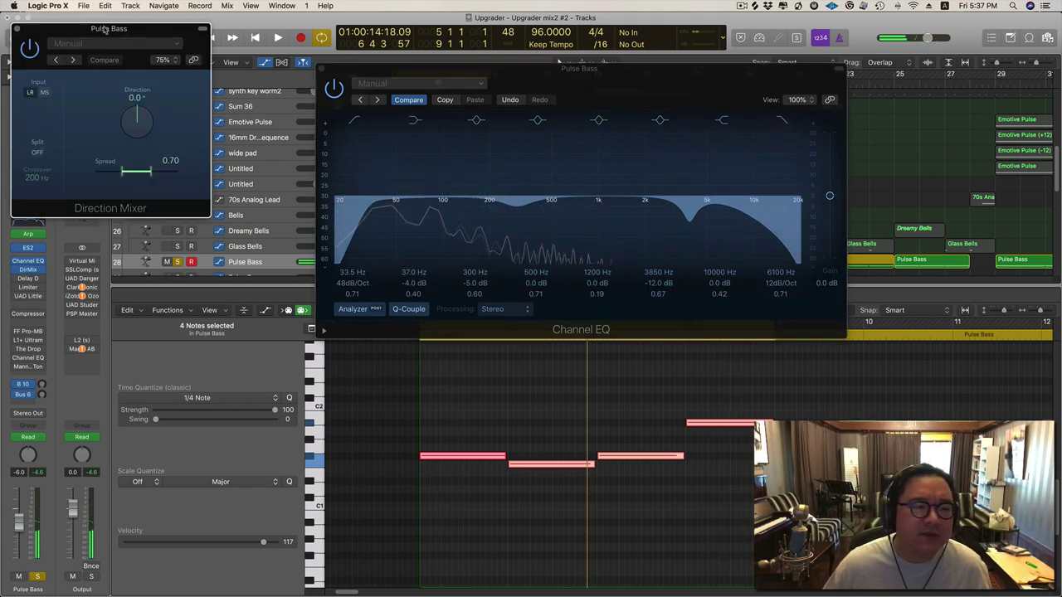
pyautogui.moveTo(105, 29); pyautogui.dragTo(618, 213)
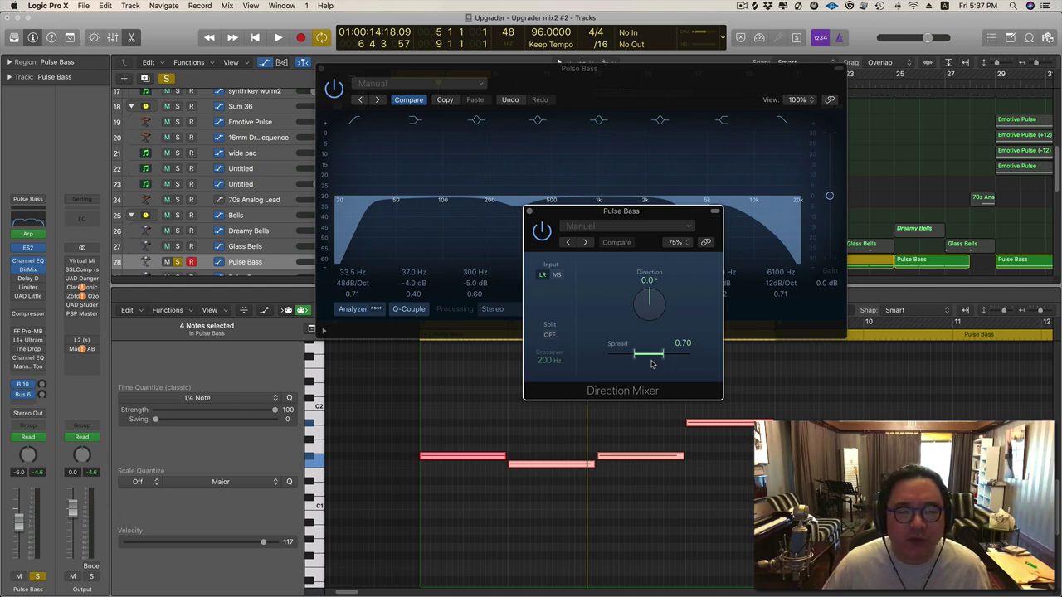
# Bypass and re-enable the Direction Mixer while Pulse Bass plays, stop playback, and reposition its window over the Channel EQ.
pyautogui.press('space')
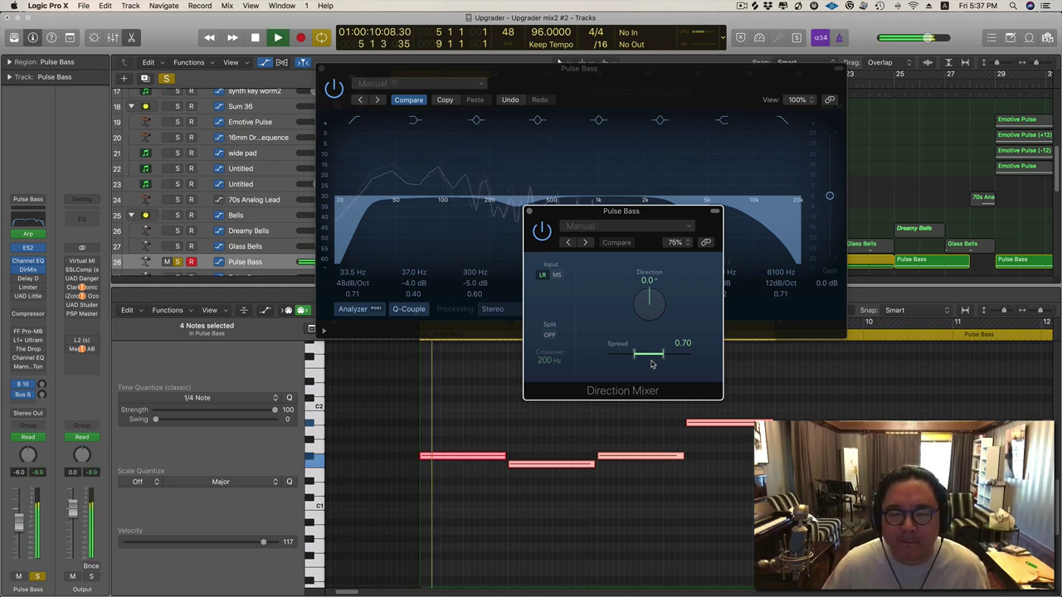
pyautogui.click(541, 237)
pyautogui.click(541, 236)
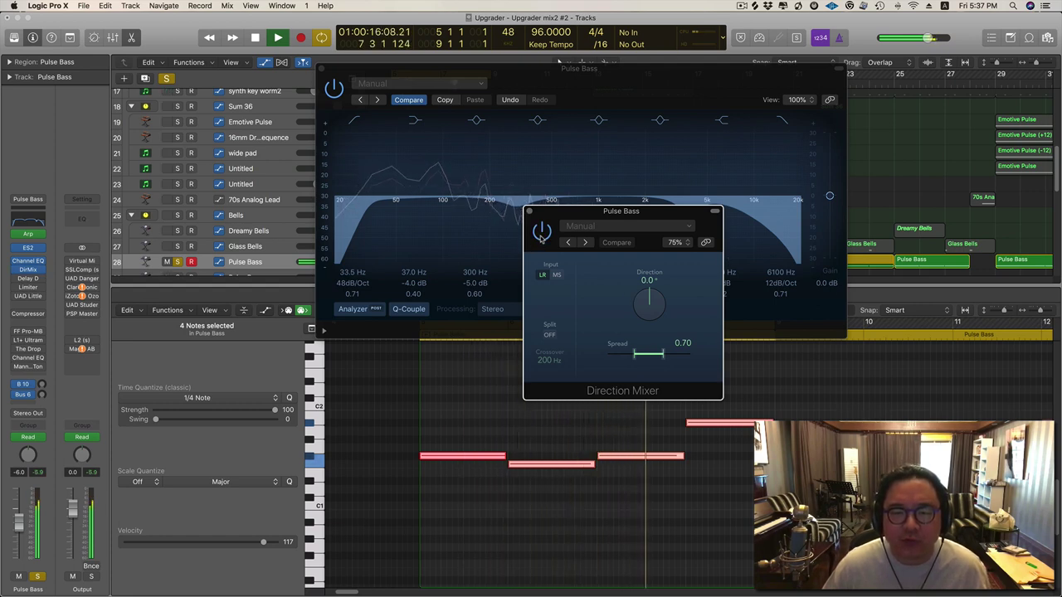
pyautogui.press('space')
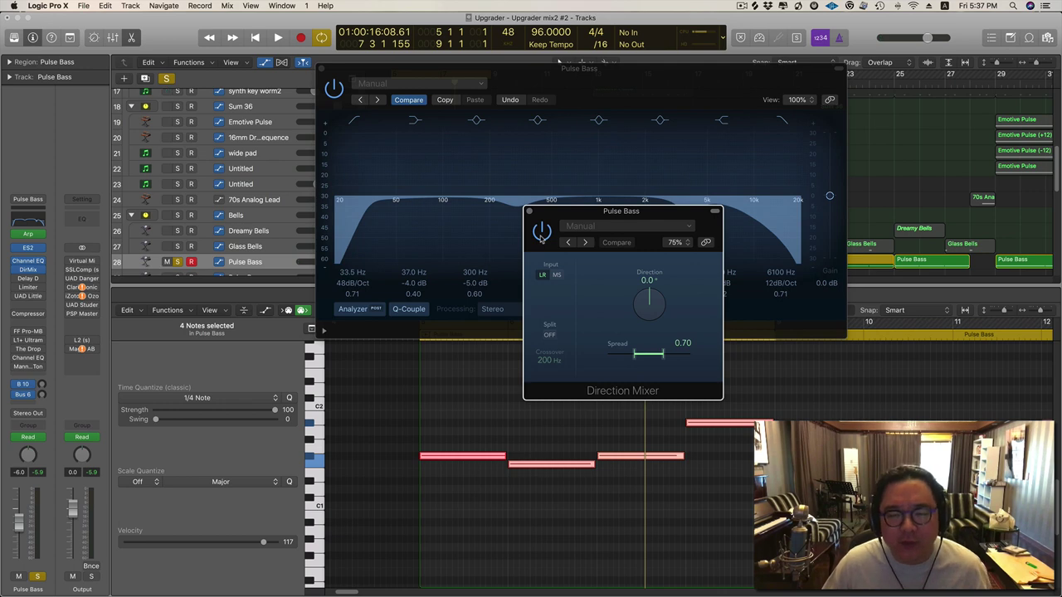
pyautogui.moveTo(607, 217); pyautogui.dragTo(579, 207)
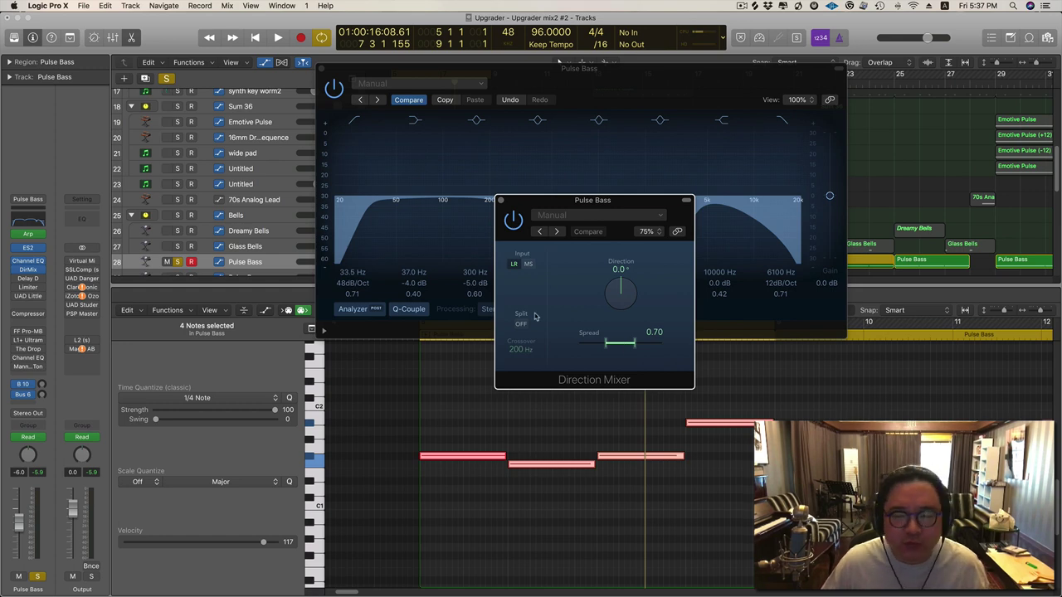
# Resume playback, open and enable the Pulse Bass Delay Designer clear of the channel strip, and adjust its dry and wet mix levels.
pyautogui.press('space')
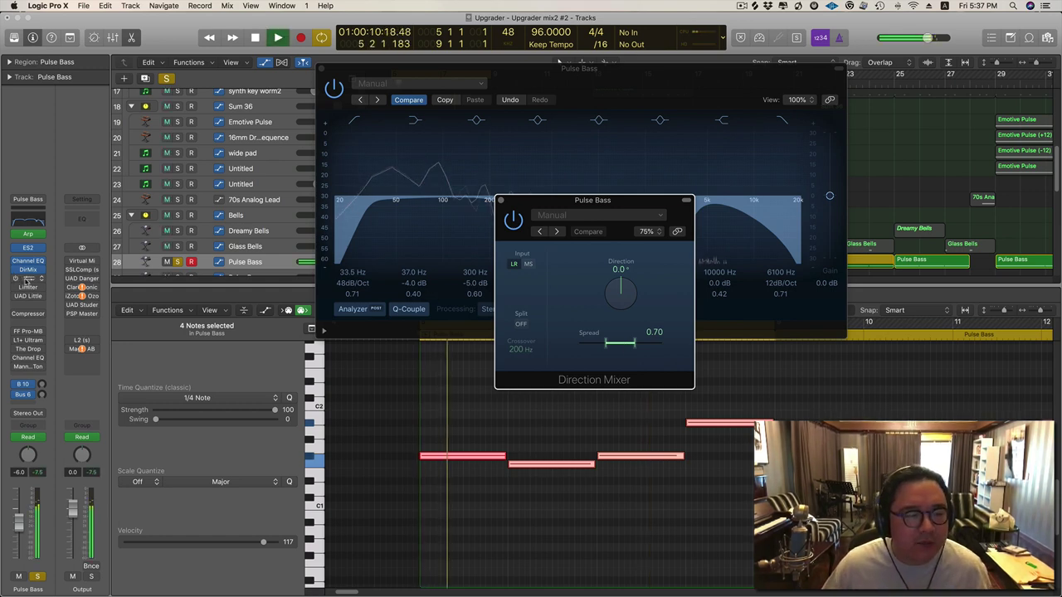
pyautogui.click(23, 279)
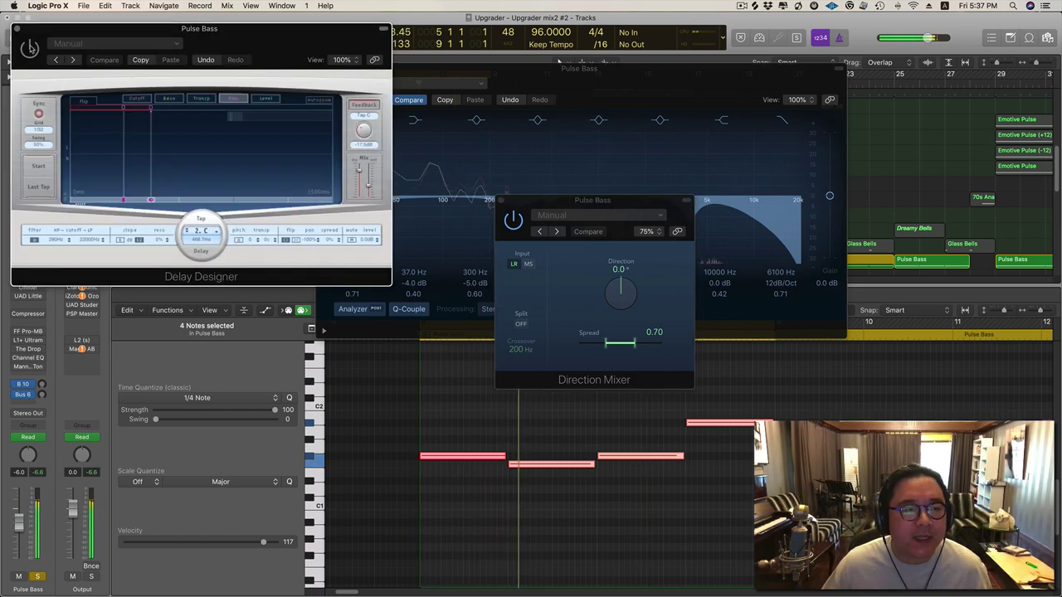
pyautogui.moveTo(174, 42); pyautogui.dragTo(524, 176)
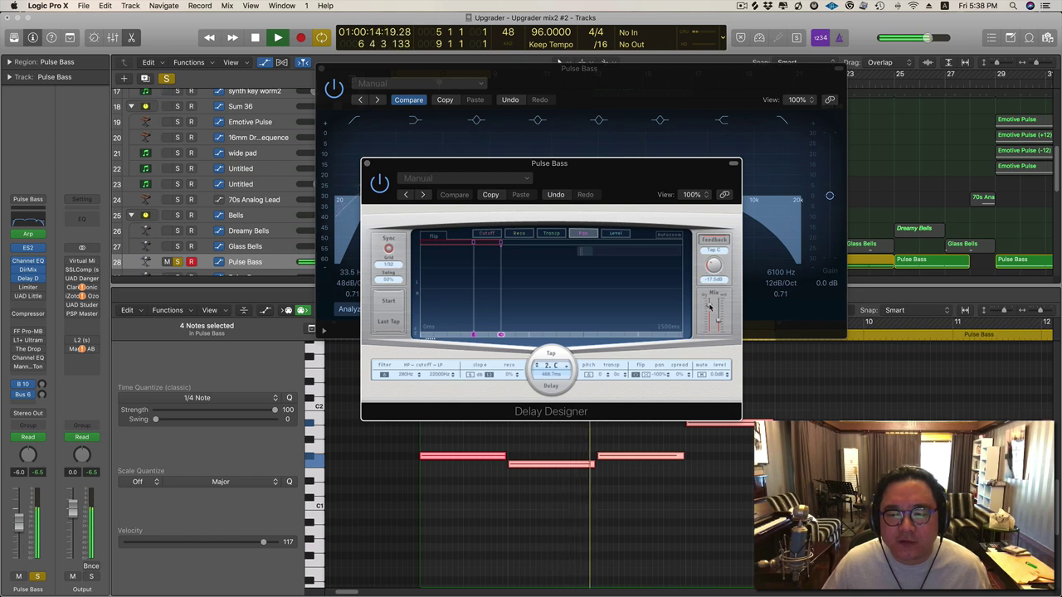
pyautogui.moveTo(711, 307)
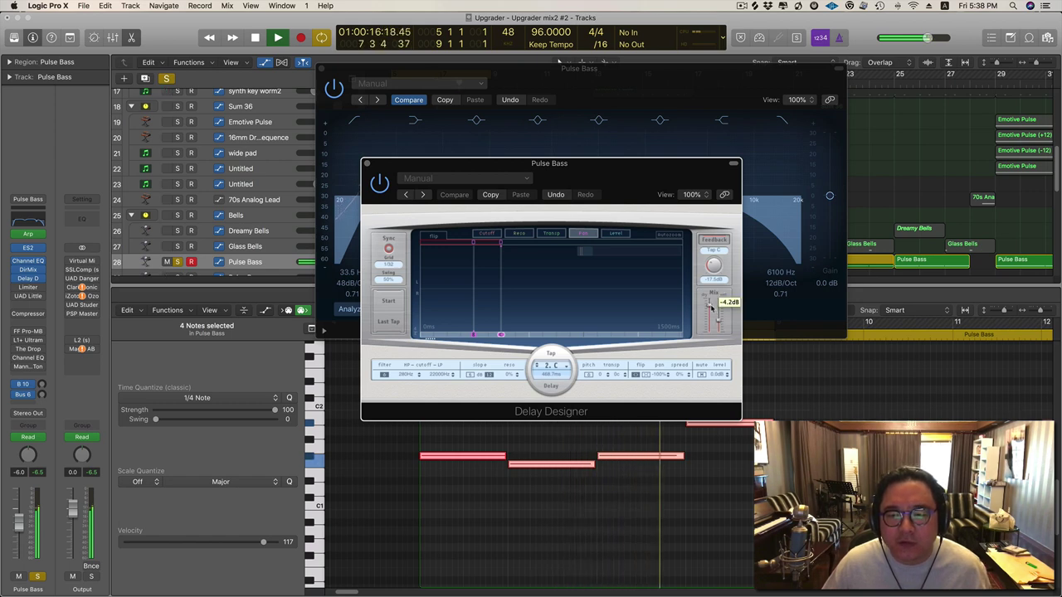
pyautogui.moveTo(712, 307); pyautogui.dragTo(719, 317)
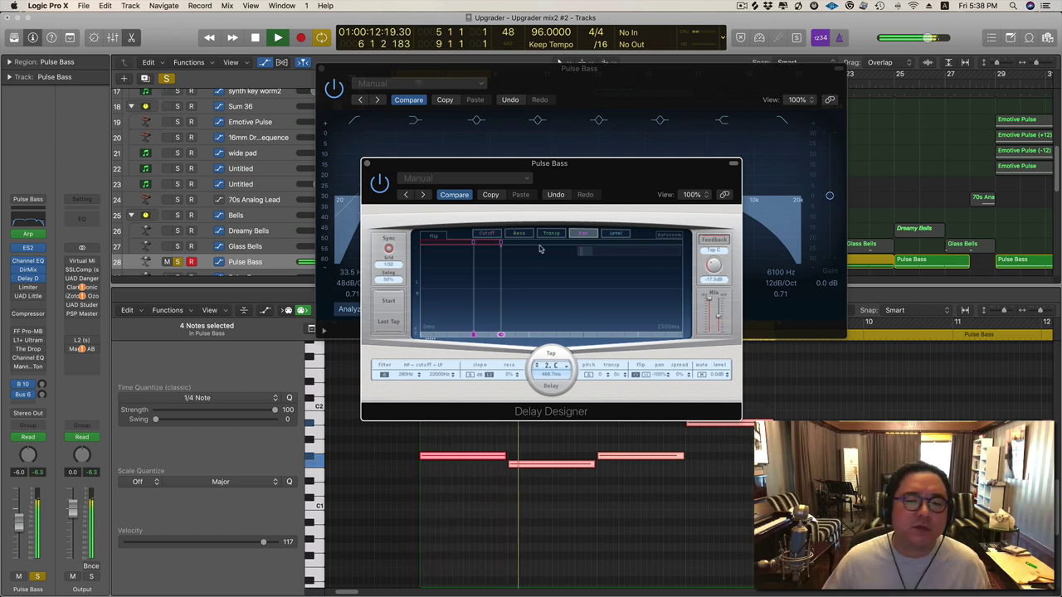
pyautogui.moveTo(566, 168); pyautogui.dragTo(607, 170)
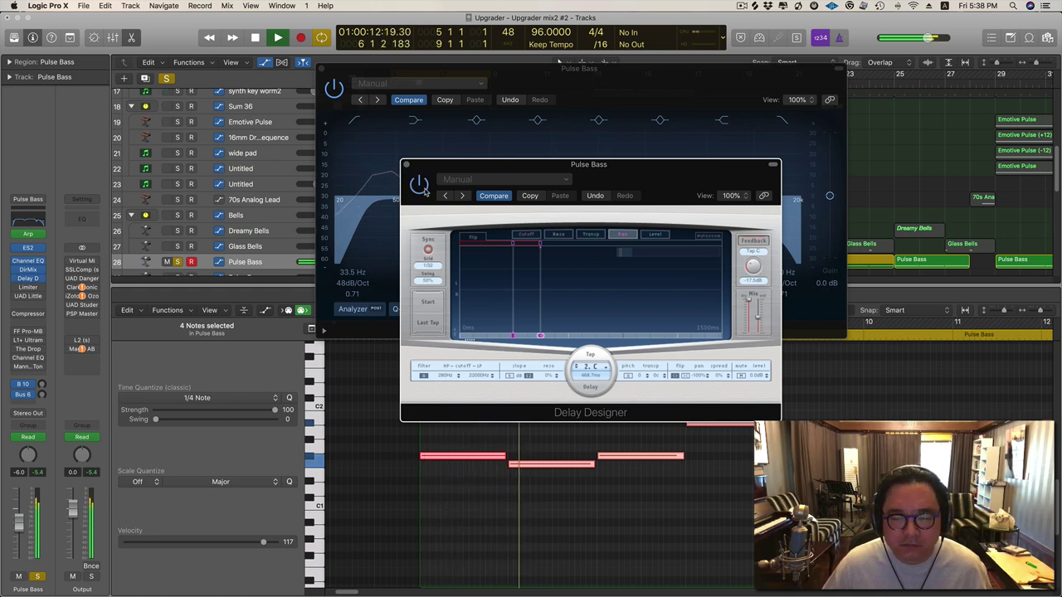
# Open and enable the UAD Little Labs VOG on Pulse Bass, place it over the Delay Designer, and restart playback.
pyautogui.click(28, 296)
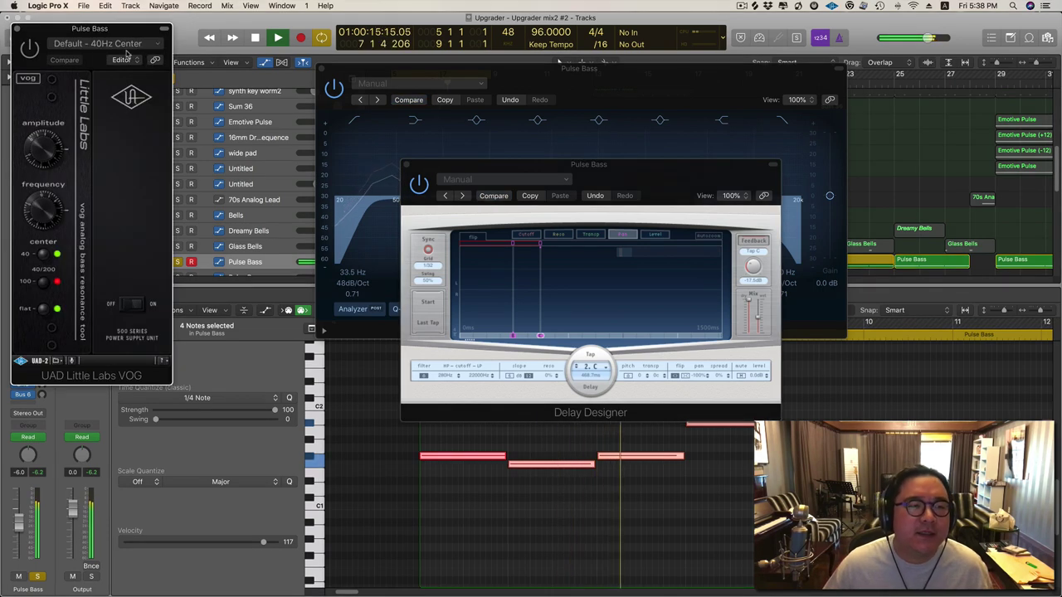
pyautogui.moveTo(110, 30); pyautogui.dragTo(622, 110)
pyautogui.press('space')
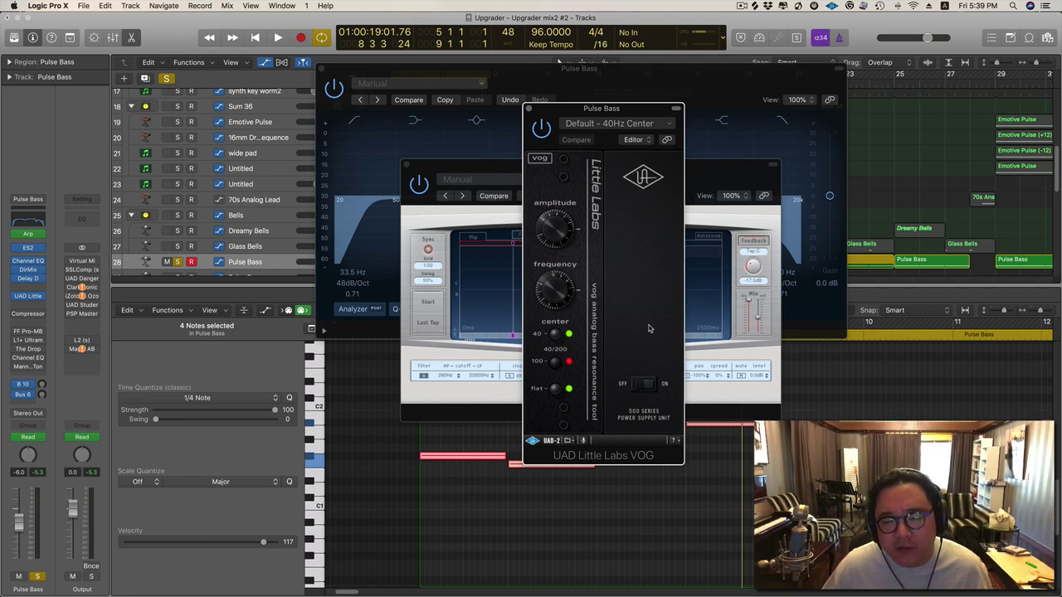
pyautogui.press('space')
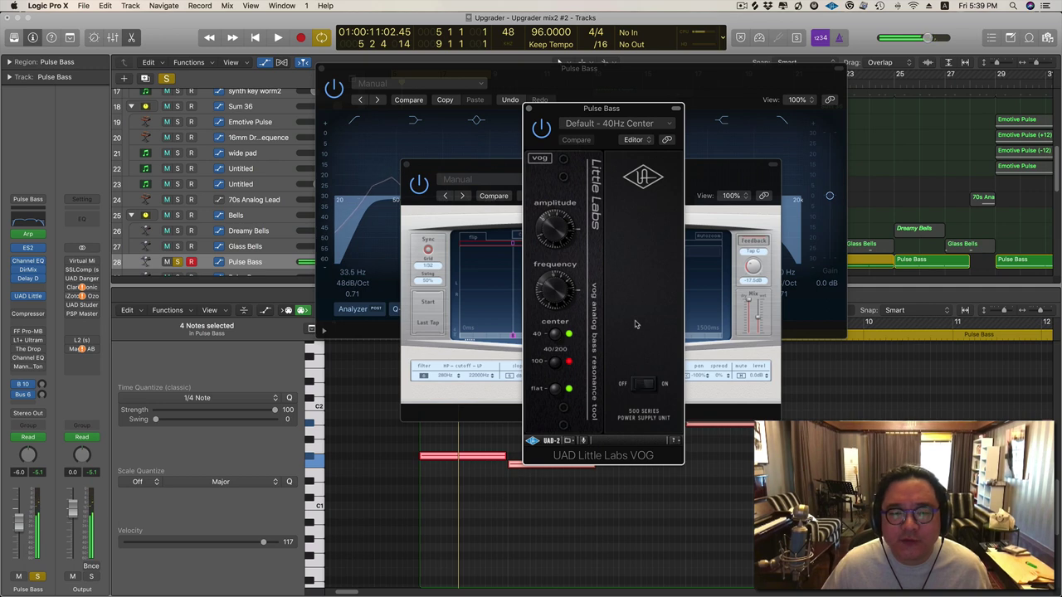
# Switch the Little Labs VOG's power supply off and on to compare the bass resonance, and stop playback.
pyautogui.click(646, 385)
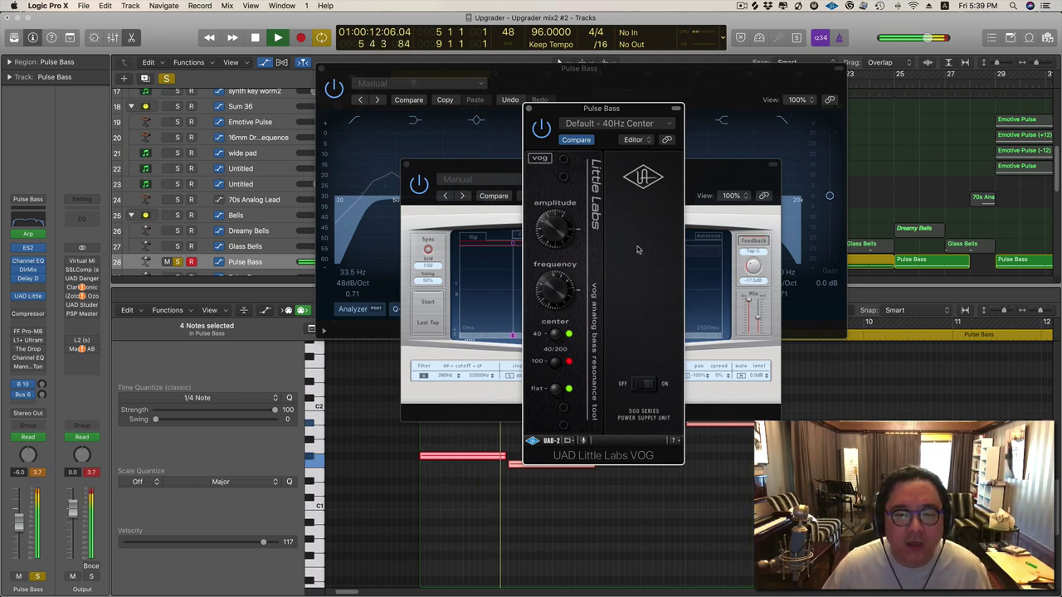
pyautogui.click(641, 386)
pyautogui.press('s')
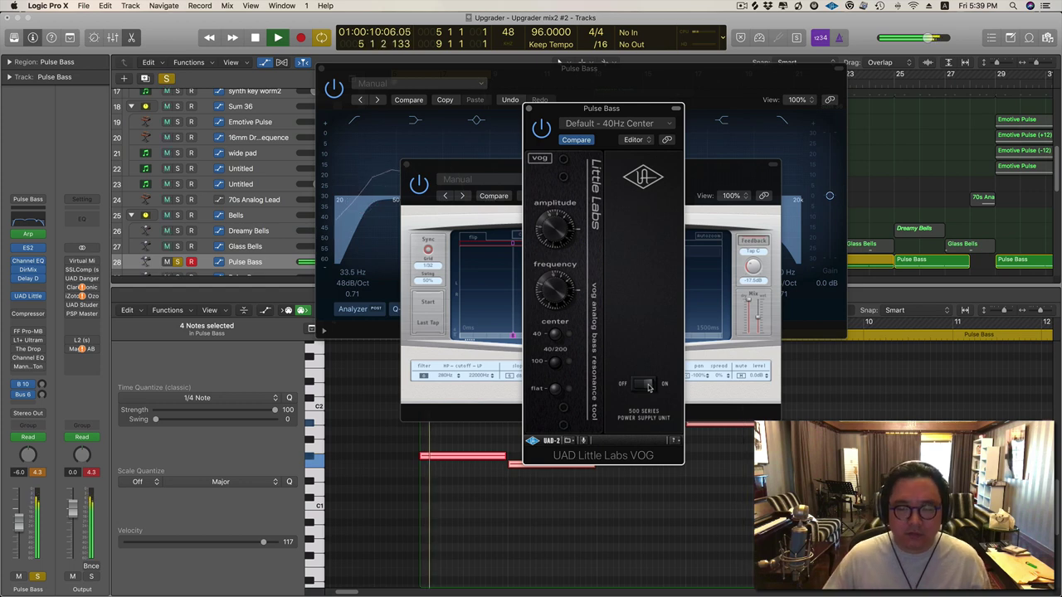
pyautogui.click(649, 387)
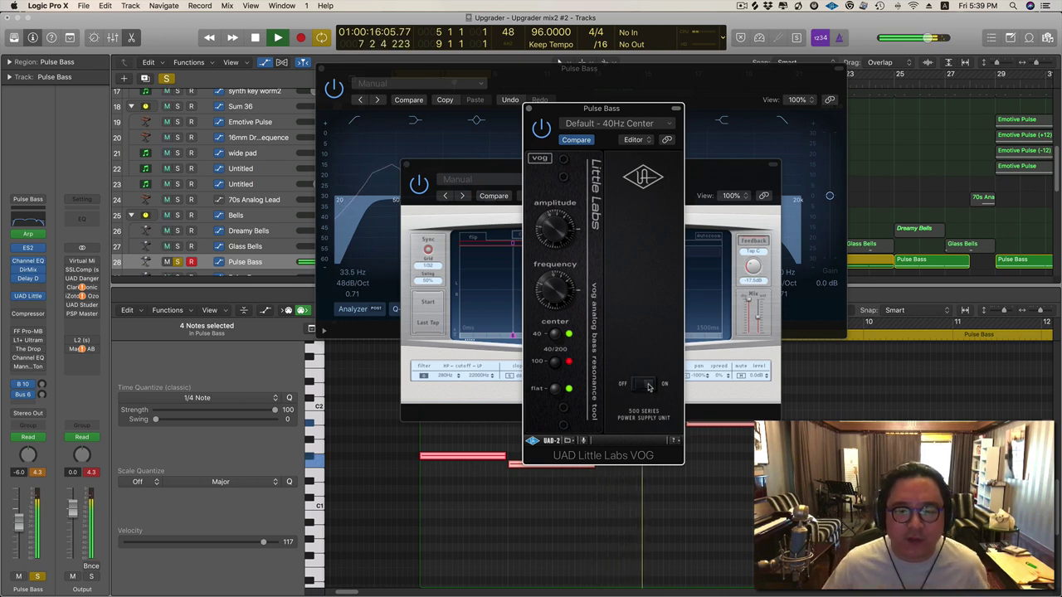
pyautogui.press('space')
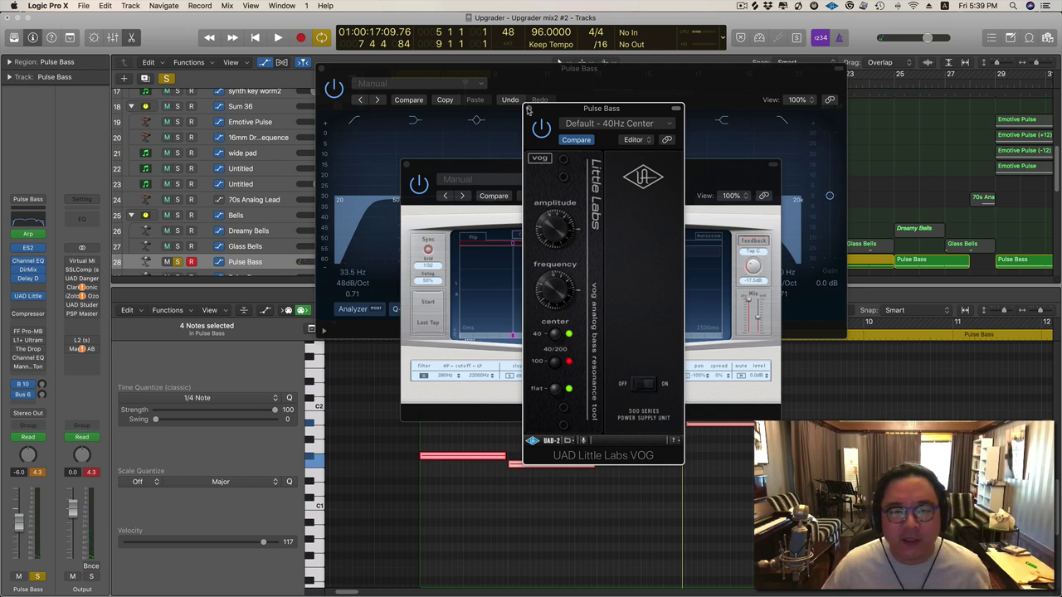
# Open and enable the Pulse Bass Compressor, start playback, and check its gain reduction in the Graph and Meter displays.
pyautogui.click(27, 315)
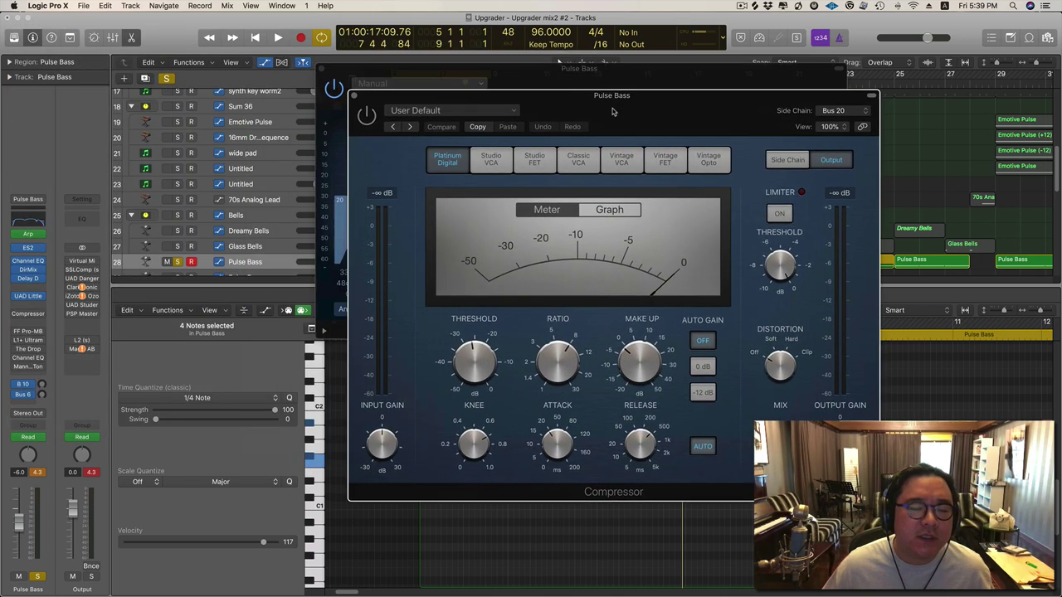
pyautogui.moveTo(451, 123); pyautogui.dragTo(434, 116)
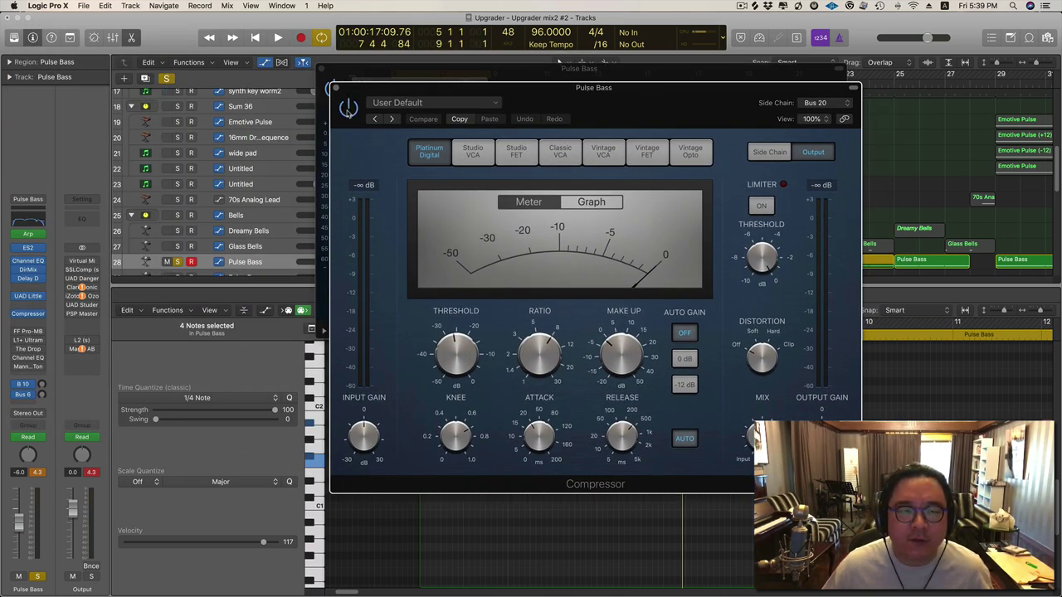
pyautogui.press('space')
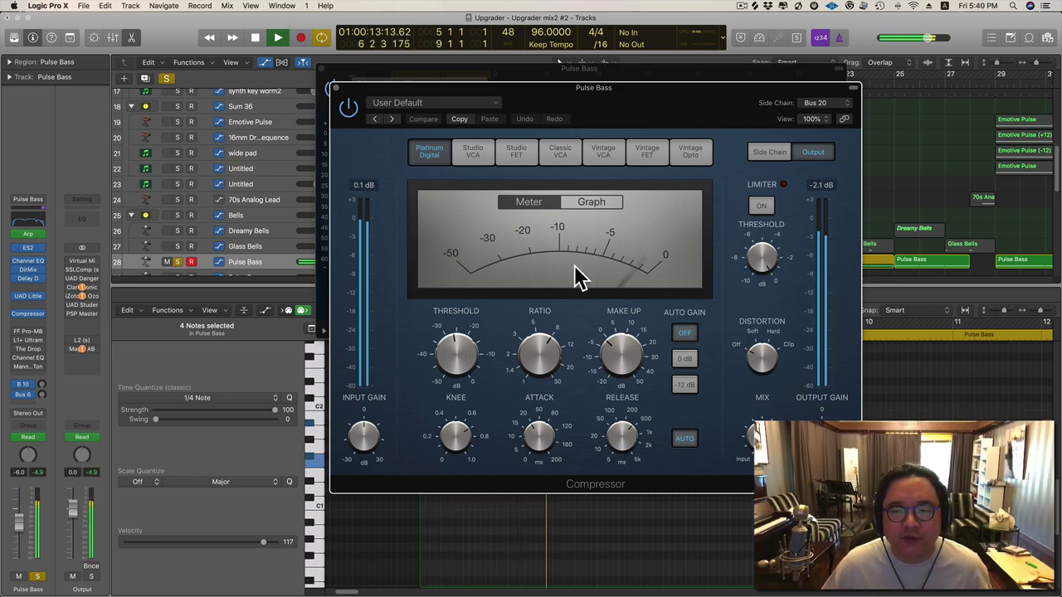
pyautogui.moveTo(537, 359)
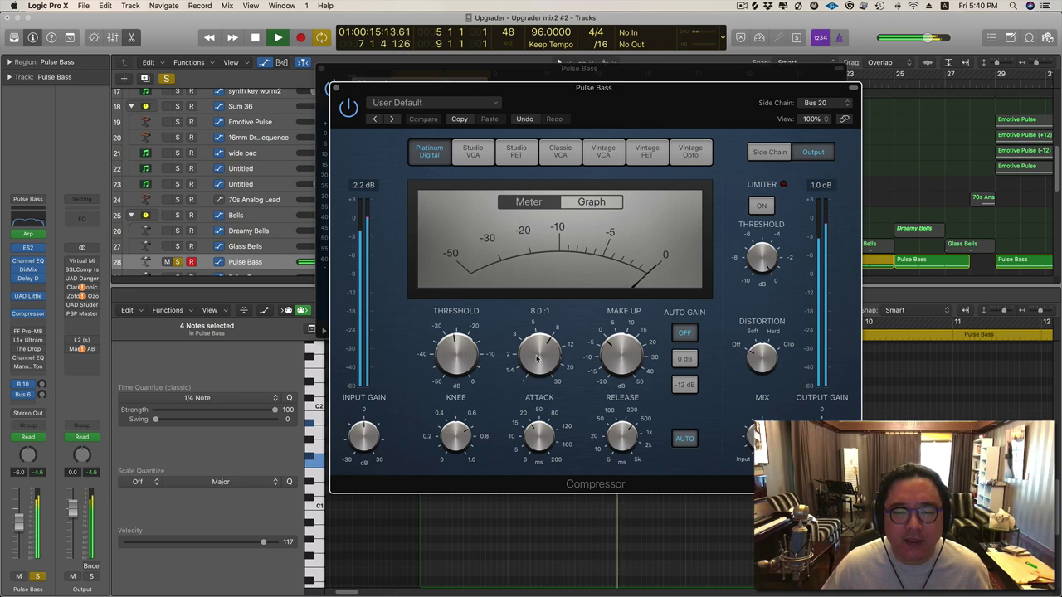
pyautogui.click(585, 203)
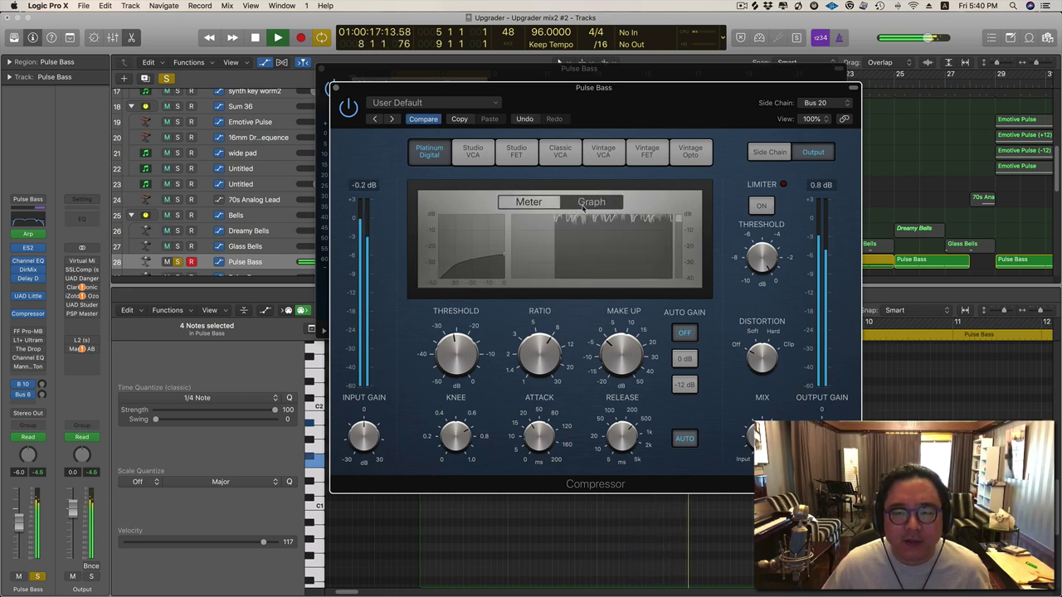
pyautogui.click(540, 208)
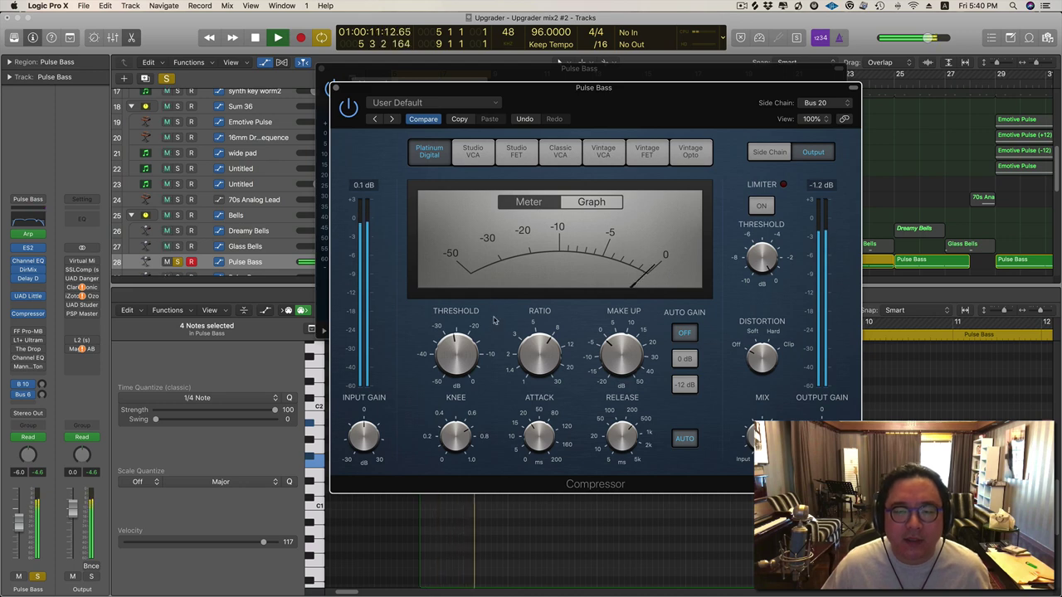
# Set the Compressor's threshold to -33.5 dB and its release to 77 ms while the bass plays, and check the attack time.
pyautogui.moveTo(452, 357)
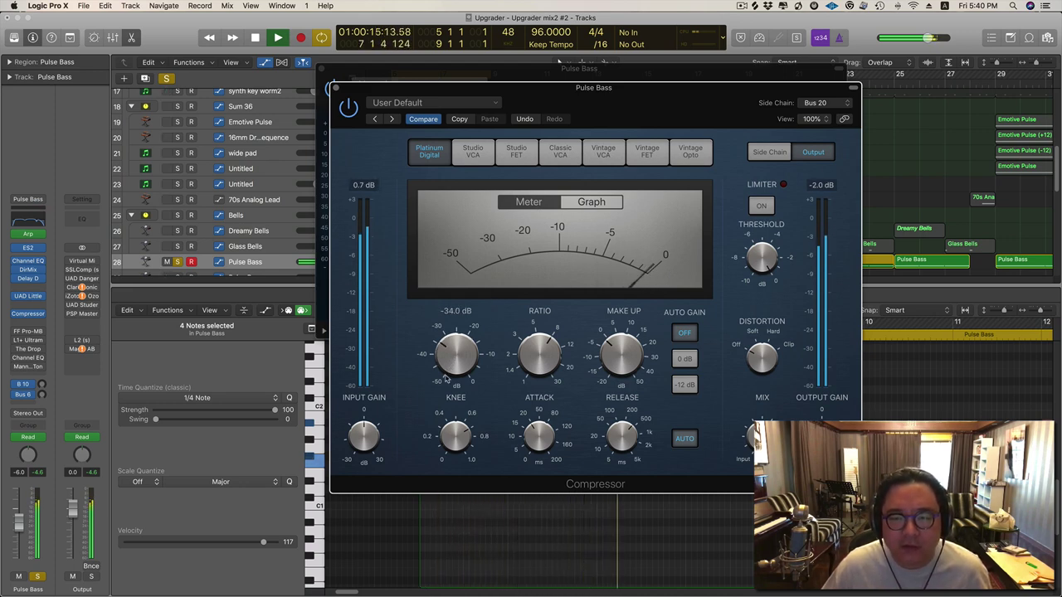
pyautogui.moveTo(446, 379); pyautogui.dragTo(445, 376)
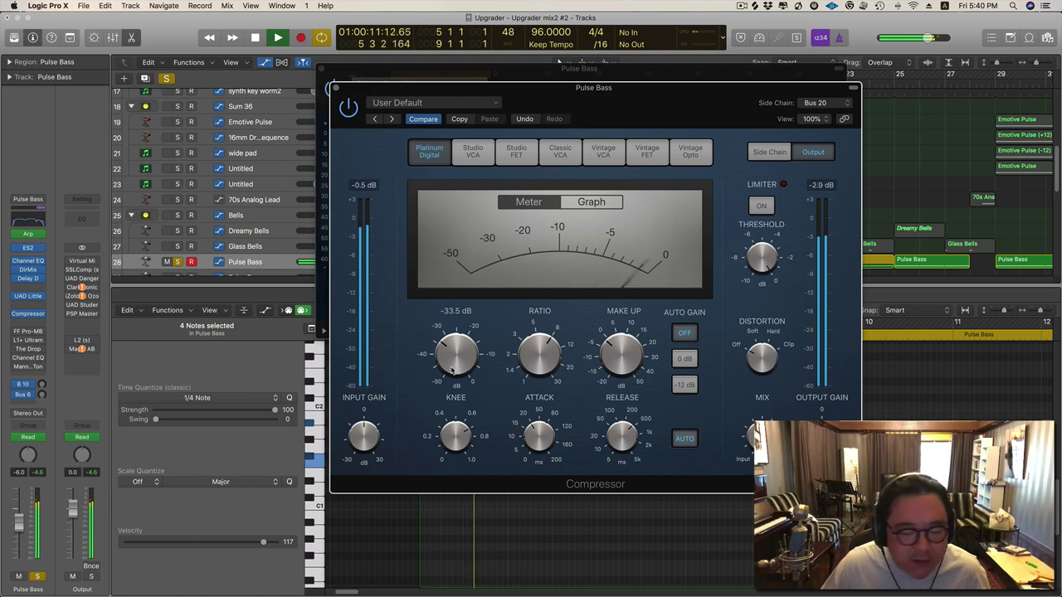
pyautogui.moveTo(617, 441)
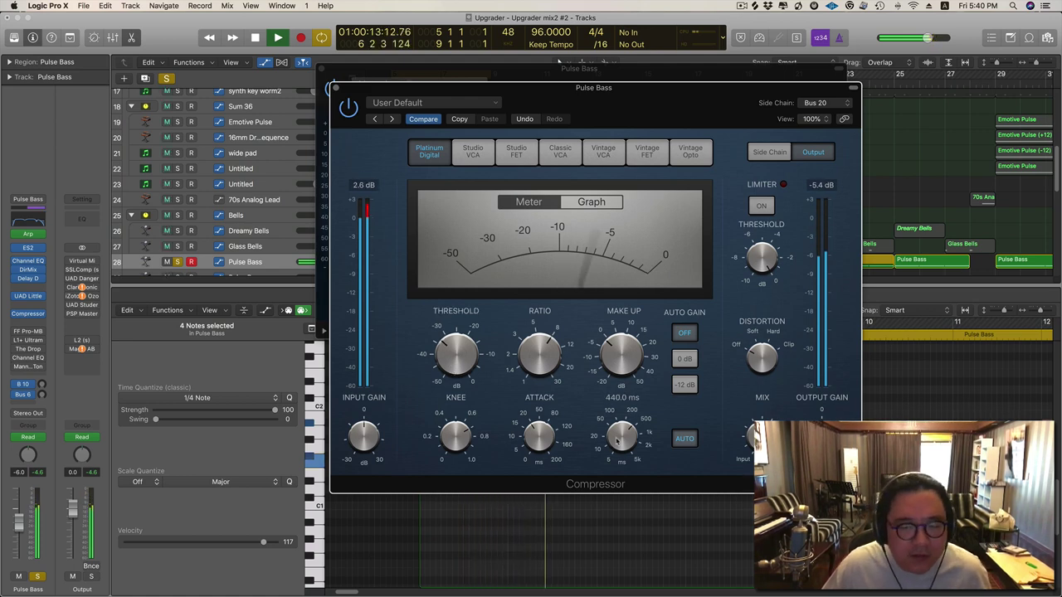
pyautogui.moveTo(616, 448); pyautogui.dragTo(616, 469)
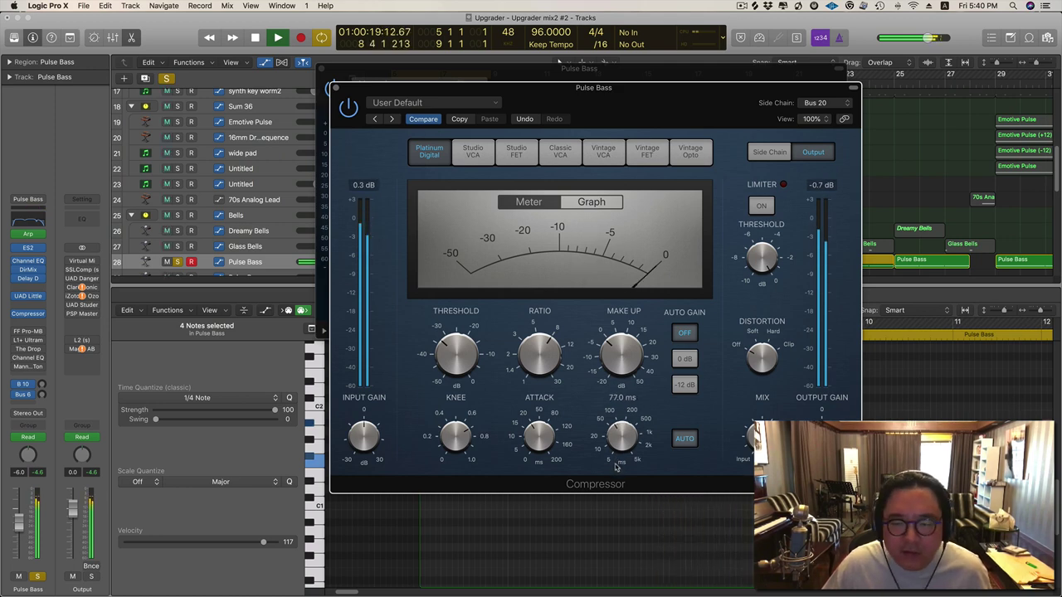
pyautogui.moveTo(546, 431)
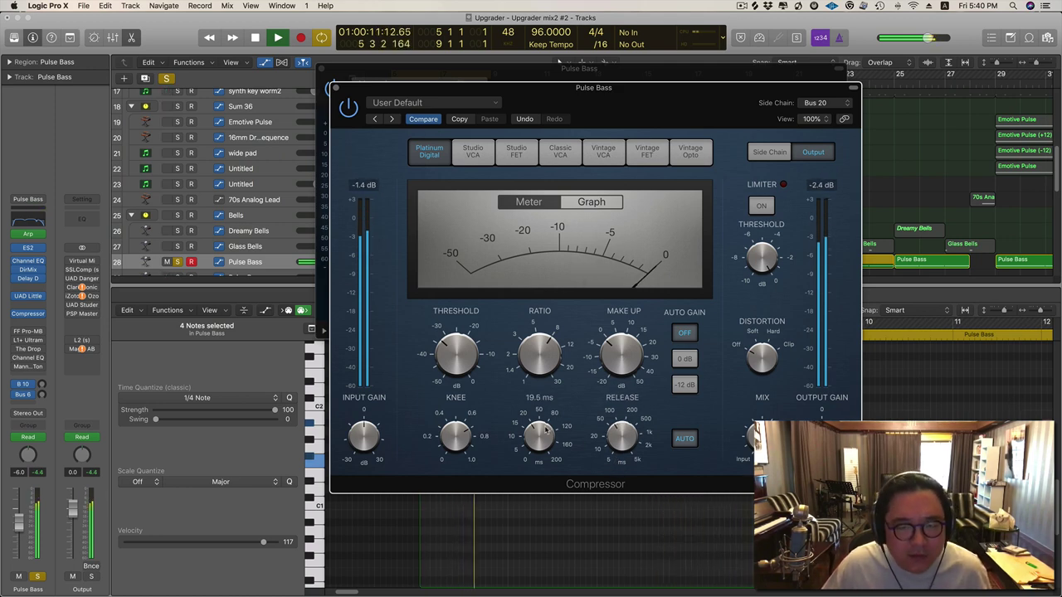
pyautogui.moveTo(637, 444)
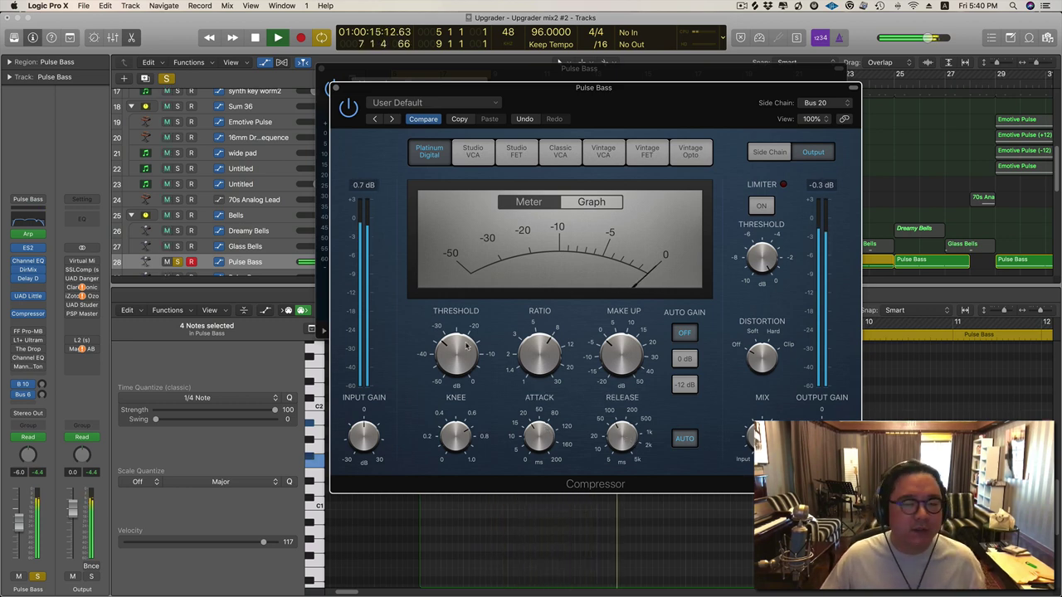
# Set the Compressor's make-up gain to 0.5 dB and compare the bass using its bypass.
pyautogui.moveTo(467, 346)
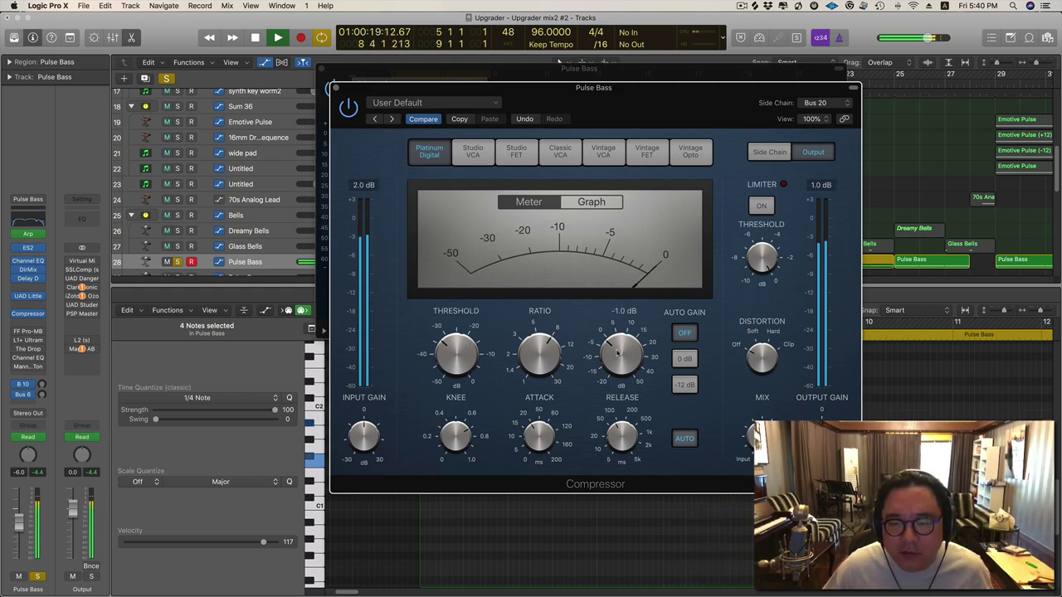
pyautogui.press('space')
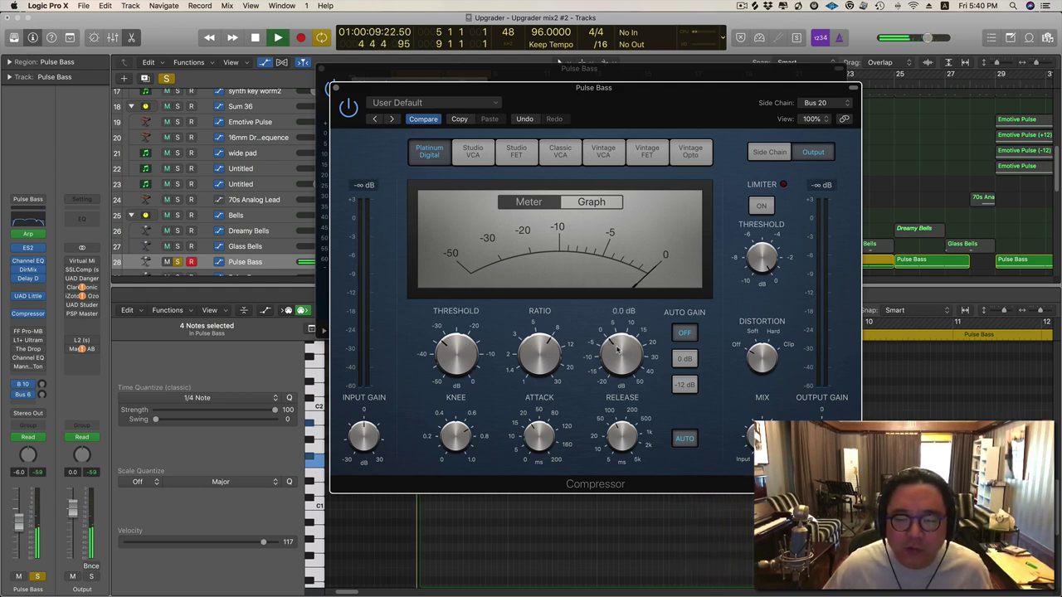
pyautogui.moveTo(617, 350); pyautogui.dragTo(504, 212)
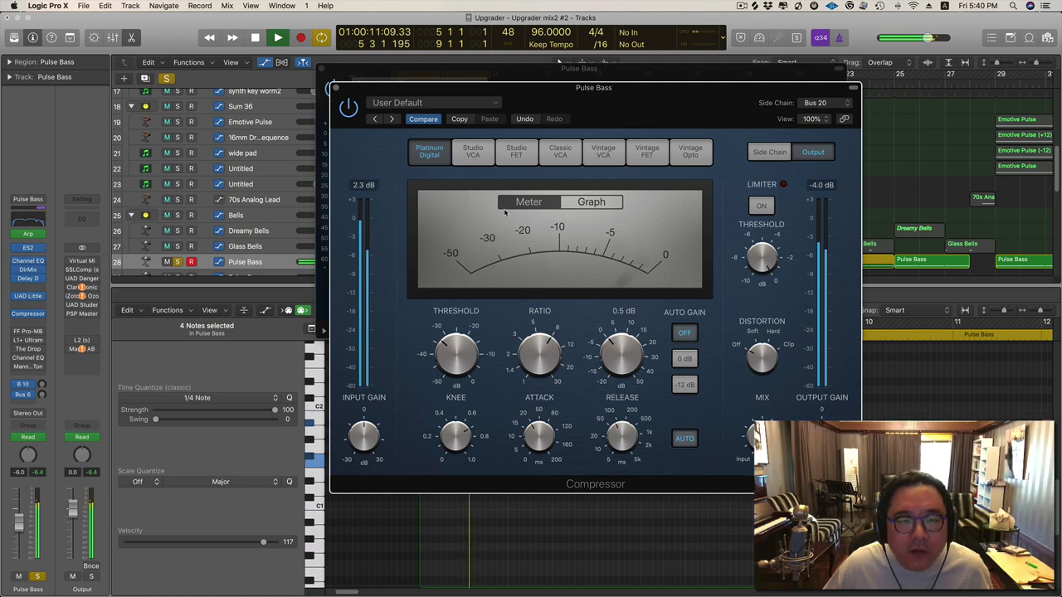
pyautogui.click(354, 111)
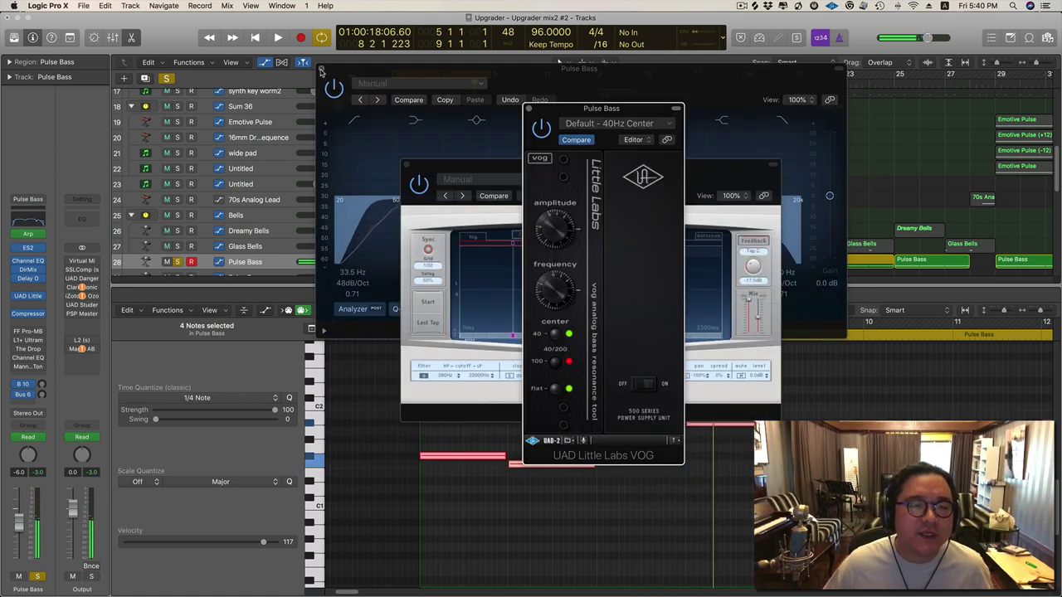
# Close the Channel EQ, Delay Designer and Little Labs VOG windows of Pulse Bass.
pyautogui.click(323, 72)
pyautogui.click(405, 165)
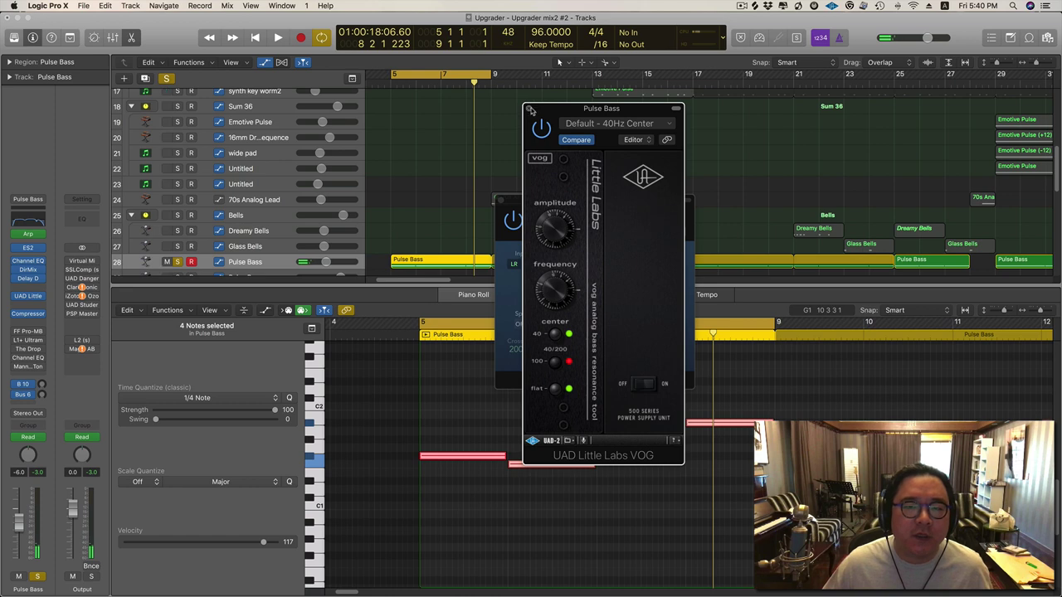
pyautogui.click(530, 109)
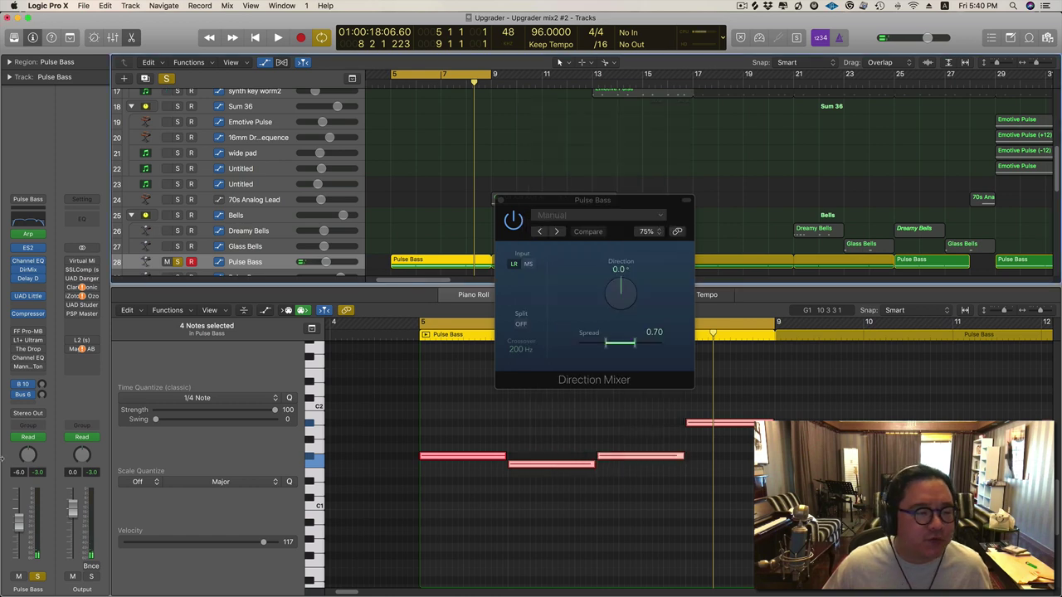
# Open and enable FabFilter Pro-MB on Pulse Bass, start playback and inspect how its low band reacts to the bass.
pyautogui.click(27, 332)
pyautogui.moveTo(270, 30); pyautogui.dragTo(578, 138)
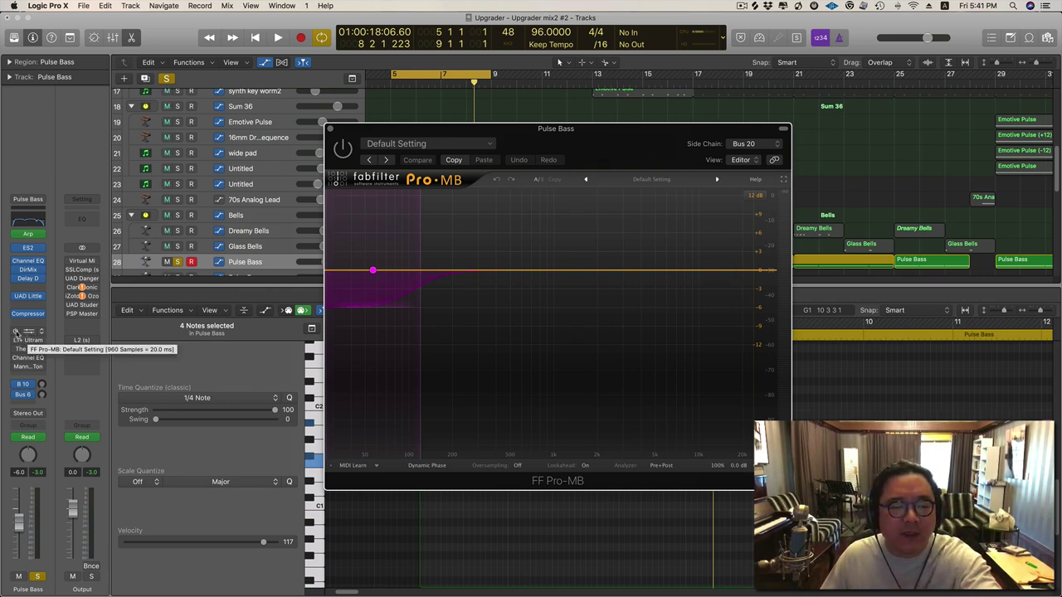
pyautogui.moveTo(635, 128); pyautogui.dragTo(702, 139)
pyautogui.press('space')
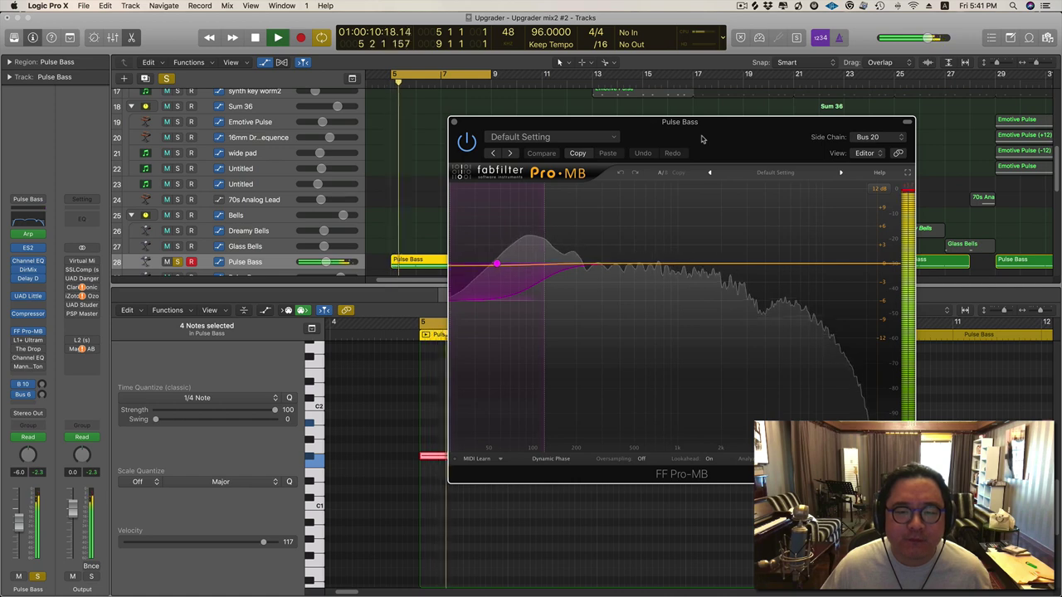
pyautogui.moveTo(502, 265)
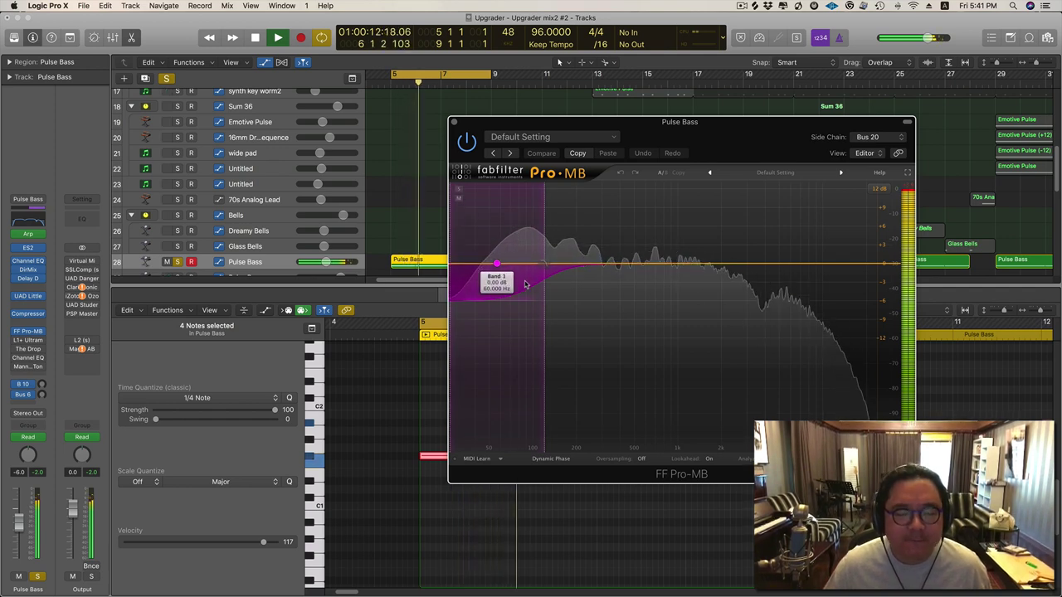
# Open and enable L1+ Ultramaximizer on Pulse Bass, raise its linked thresholds and output ceilings to 0.0, and audition the bass.
pyautogui.click(29, 341)
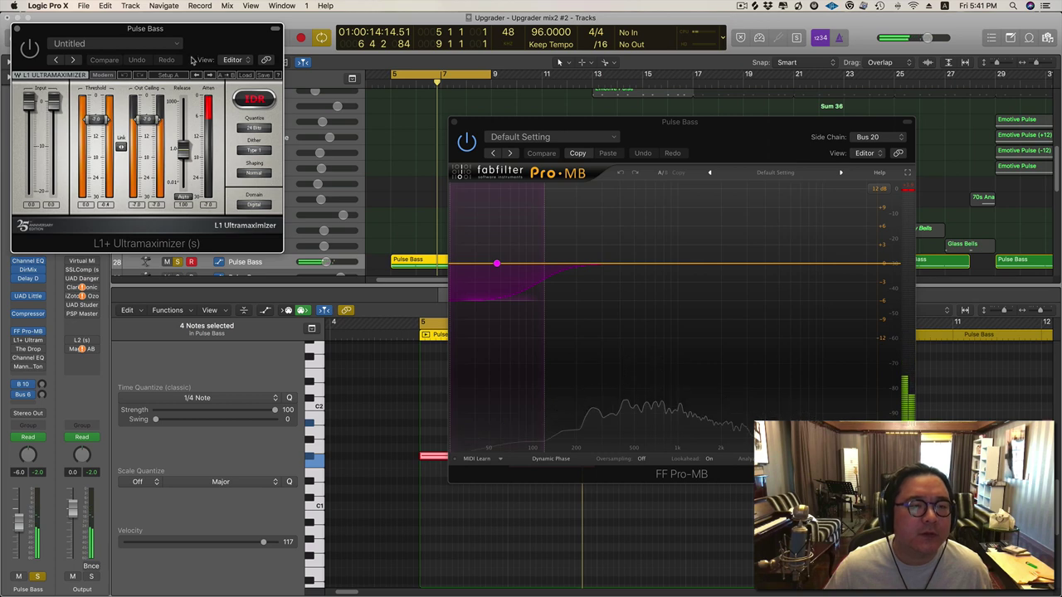
pyautogui.moveTo(244, 33); pyautogui.dragTo(665, 153)
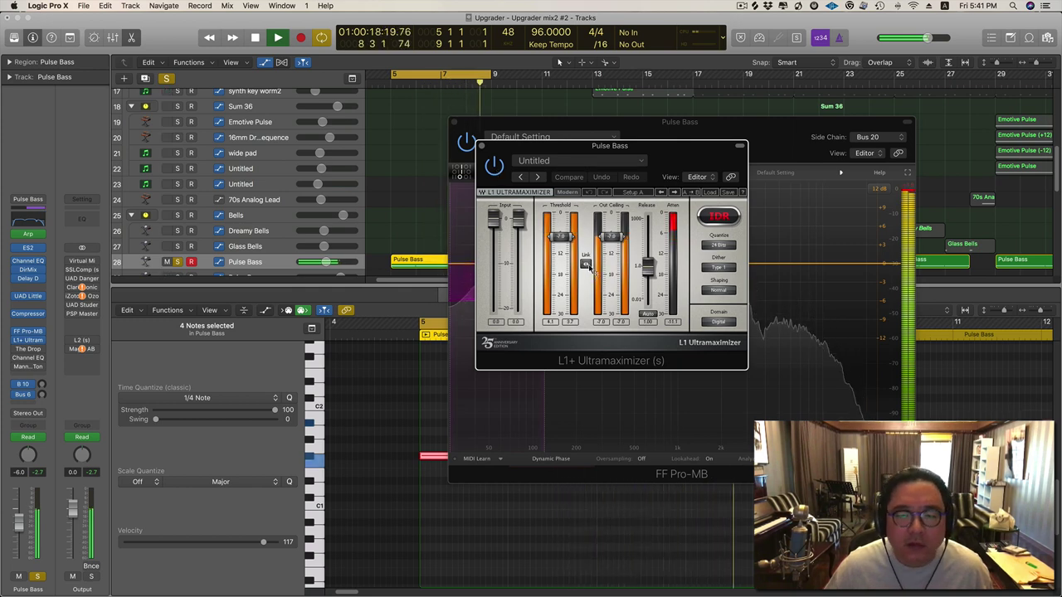
pyautogui.moveTo(586, 263); pyautogui.dragTo(585, 243)
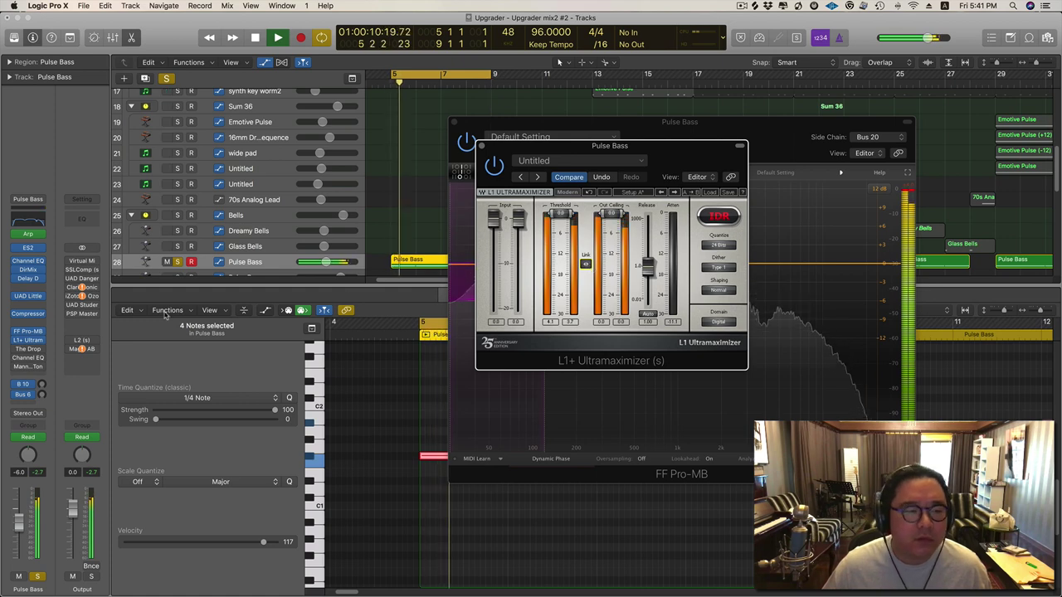
pyautogui.press('space')
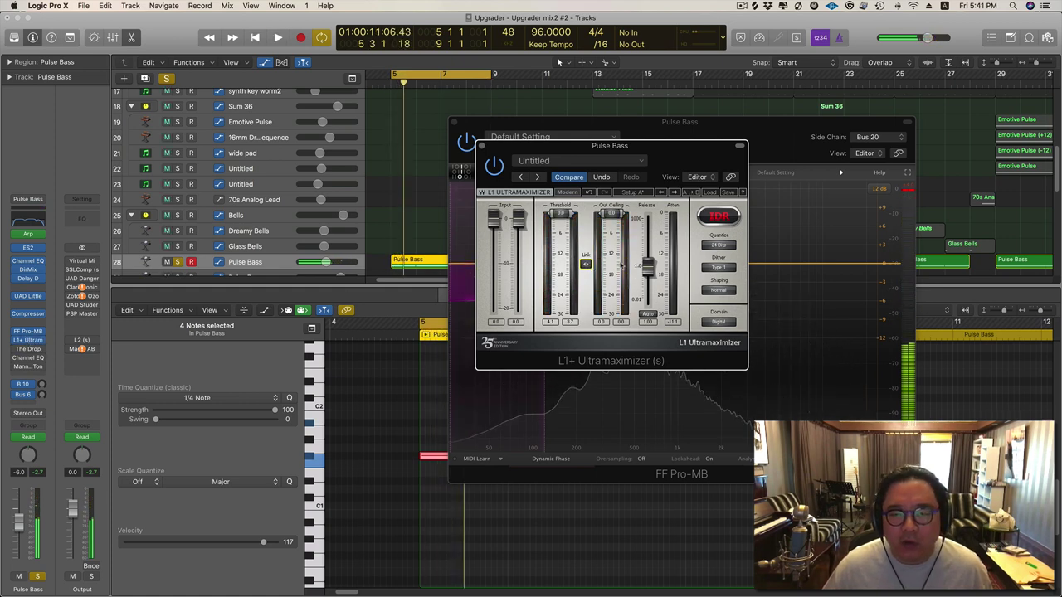
pyautogui.press('space')
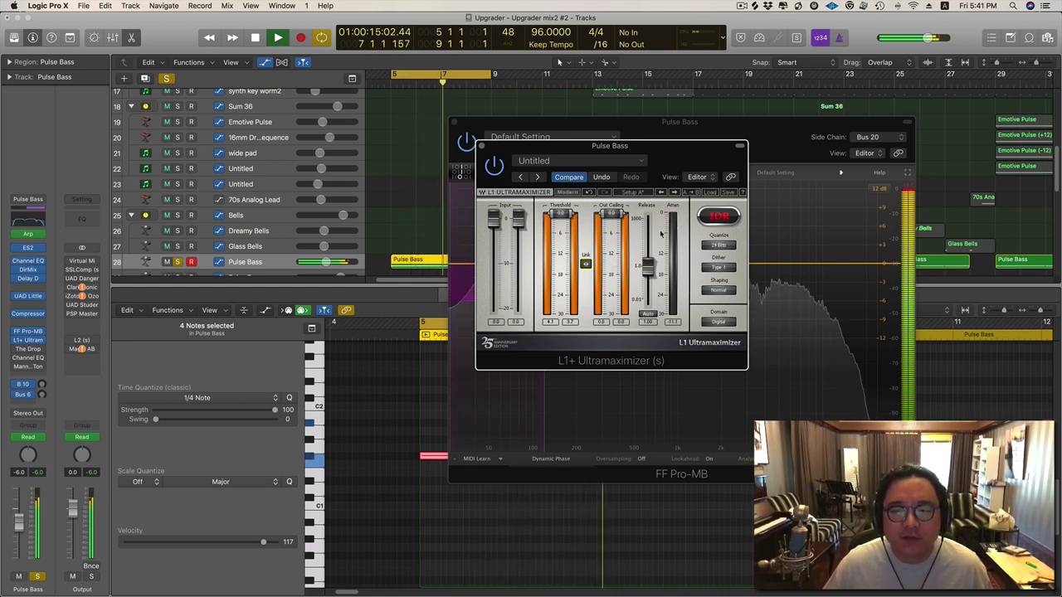
pyautogui.press('space')
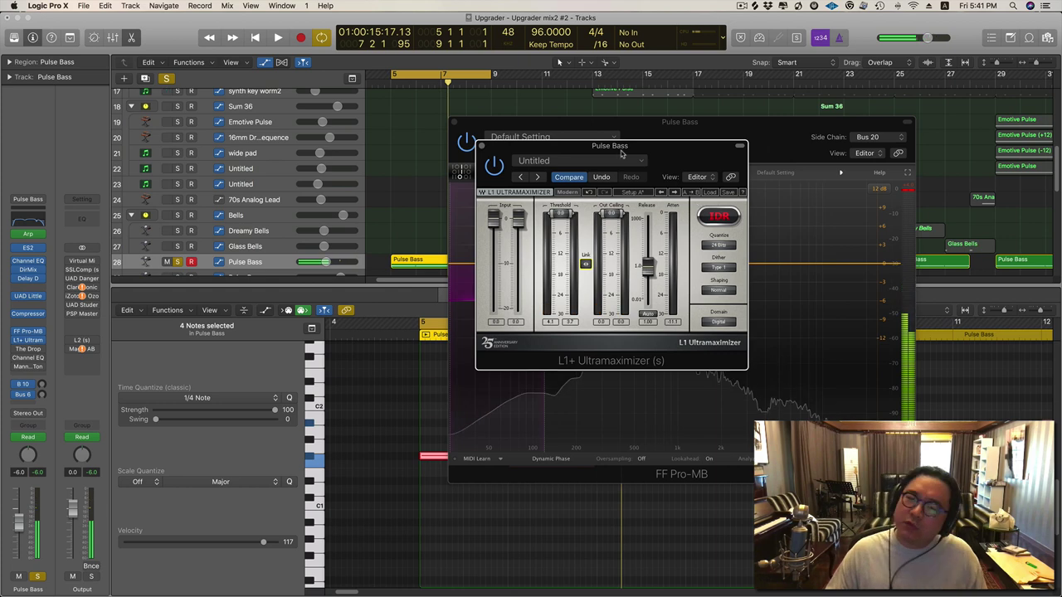
pyautogui.moveTo(616, 147); pyautogui.dragTo(640, 150)
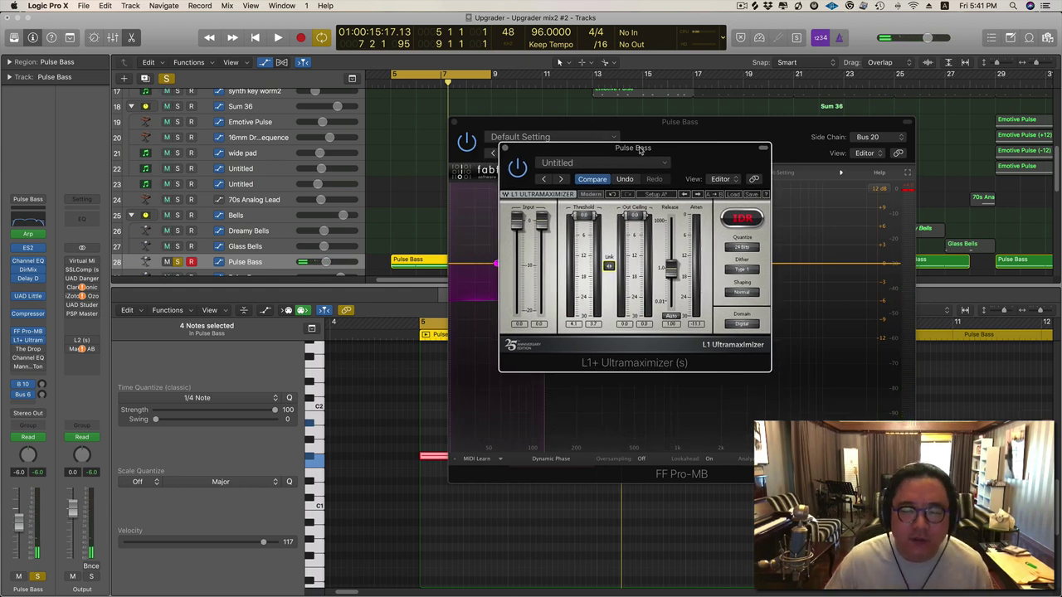
# Open and enable The Drop filter on Pulse Bass, uncover its controls and play the bass through it.
pyautogui.click(16, 350)
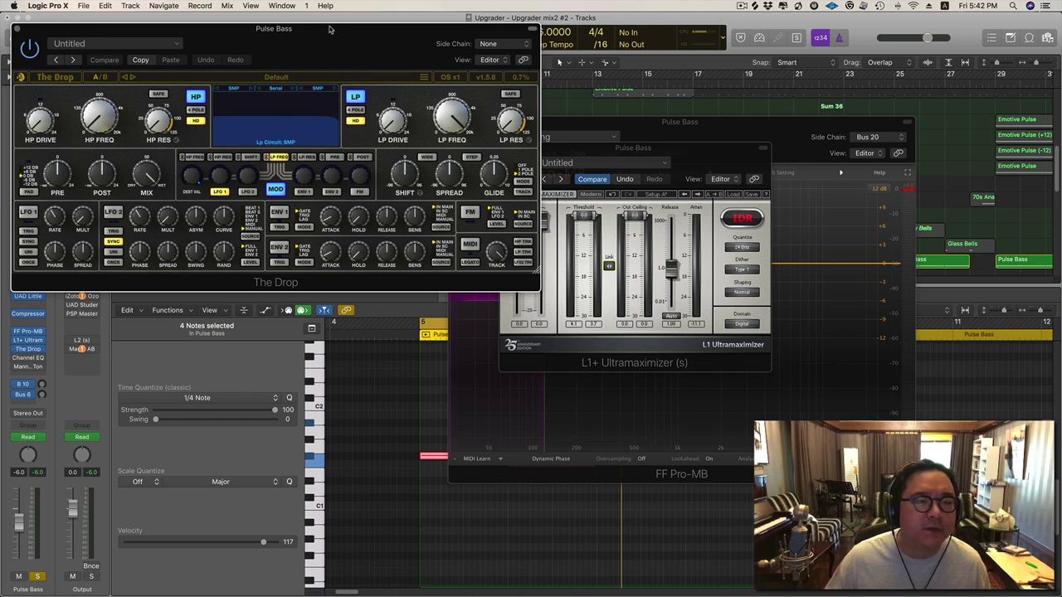
pyautogui.press('space')
pyautogui.moveTo(328, 29); pyautogui.dragTo(705, 230)
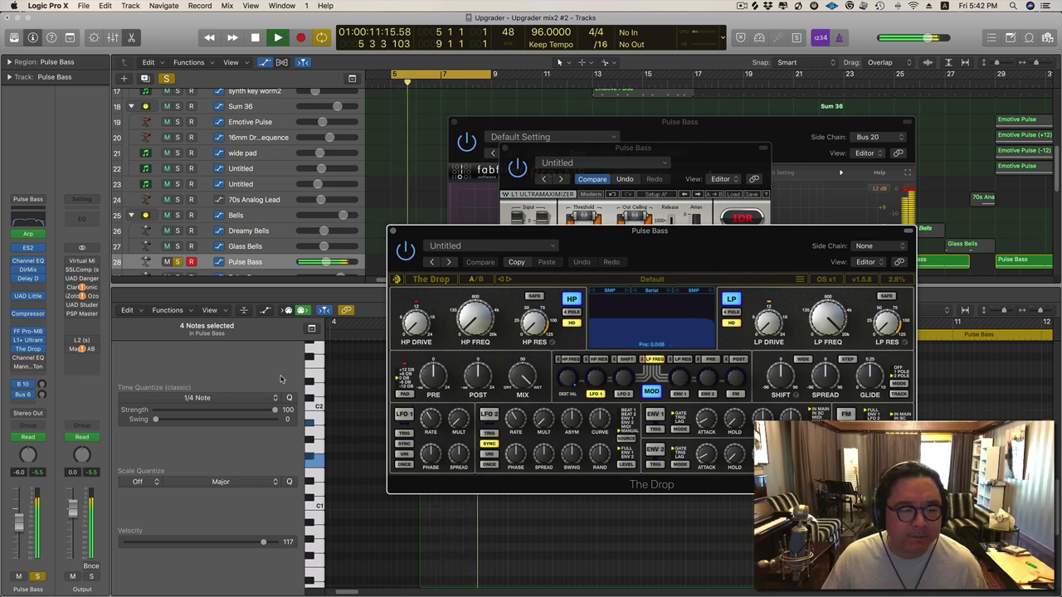
pyautogui.moveTo(657, 249); pyautogui.dragTo(652, 211)
pyautogui.press('space')
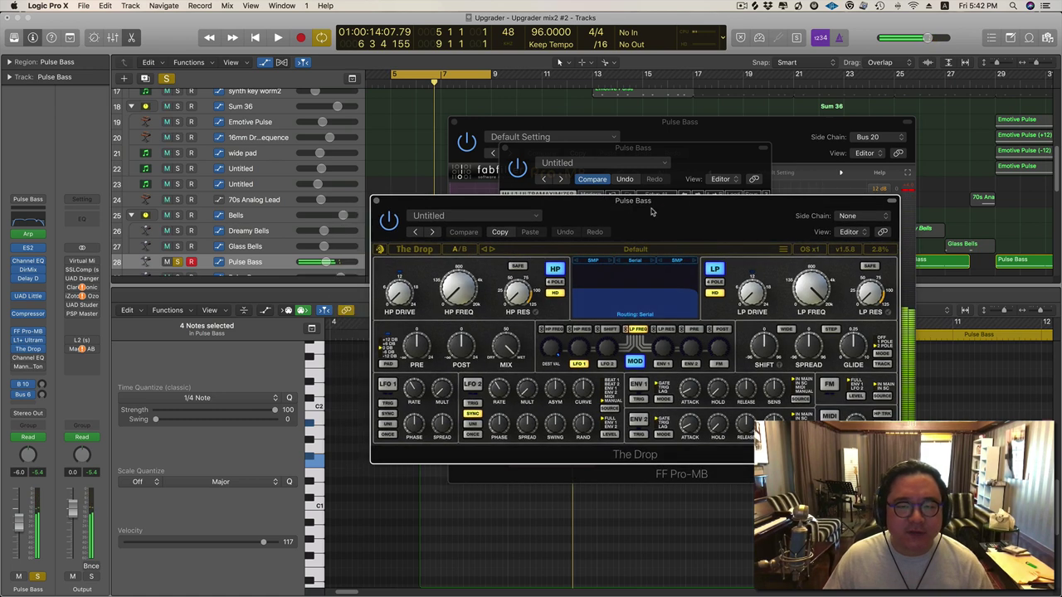
pyautogui.press('space')
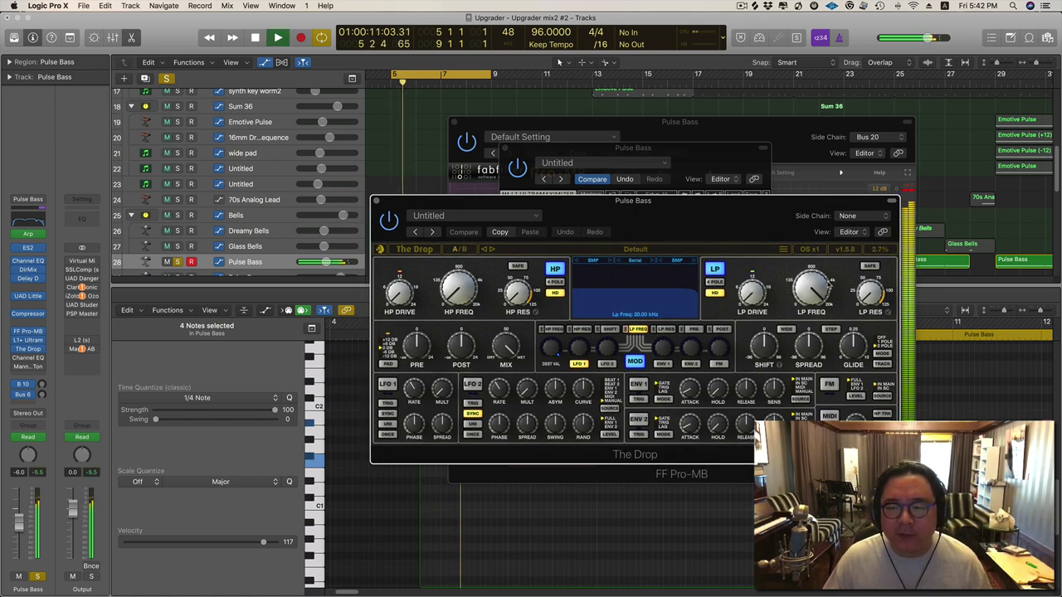
# Sweep The Drop's low-pass frequency with the resonance at 48%, return the frequency to 20.00 kHz and stop playback.
pyautogui.moveTo(811, 288); pyautogui.dragTo(800, 316)
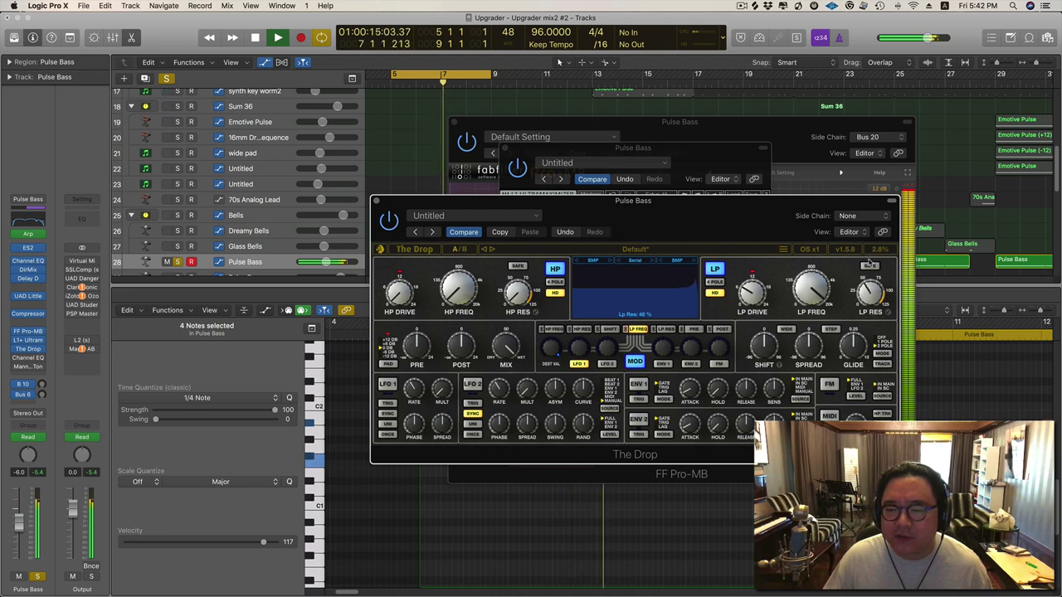
pyautogui.moveTo(818, 312); pyautogui.dragTo(820, 273)
pyautogui.press('space')
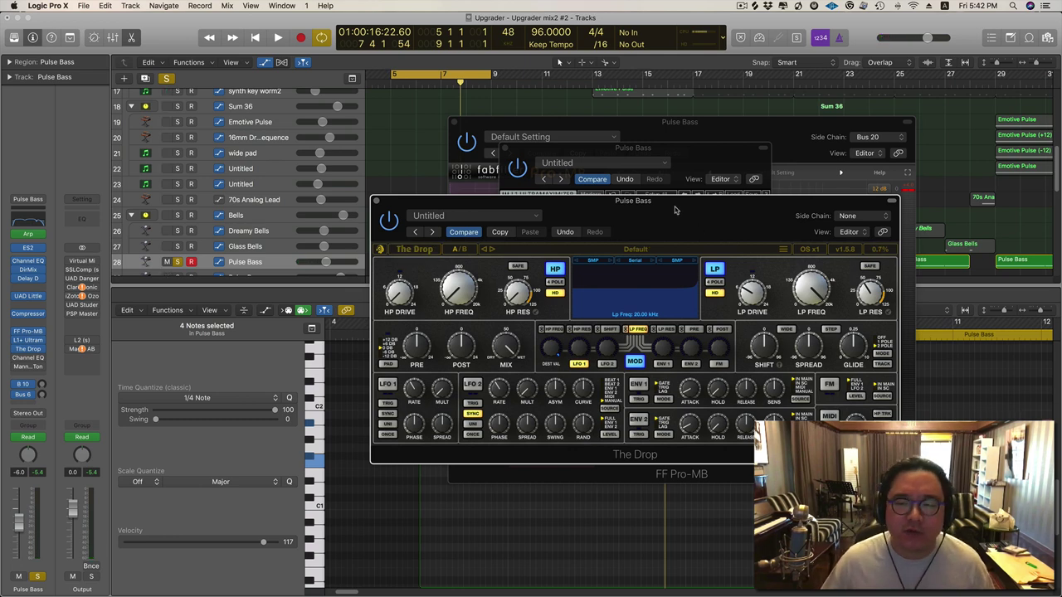
pyautogui.moveTo(676, 210); pyautogui.dragTo(699, 202)
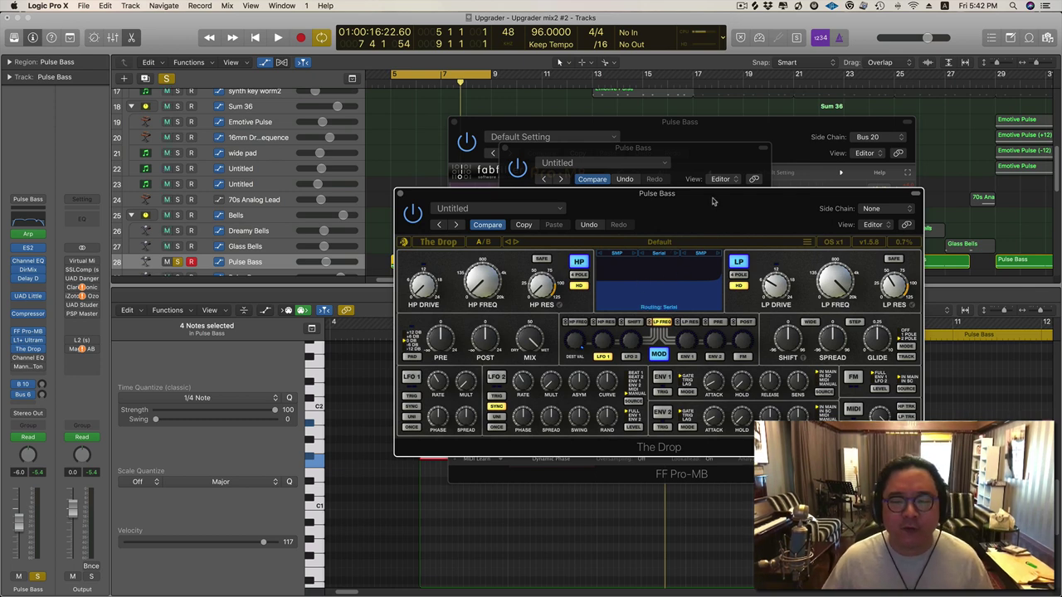
pyautogui.moveTo(691, 200); pyautogui.dragTo(688, 200)
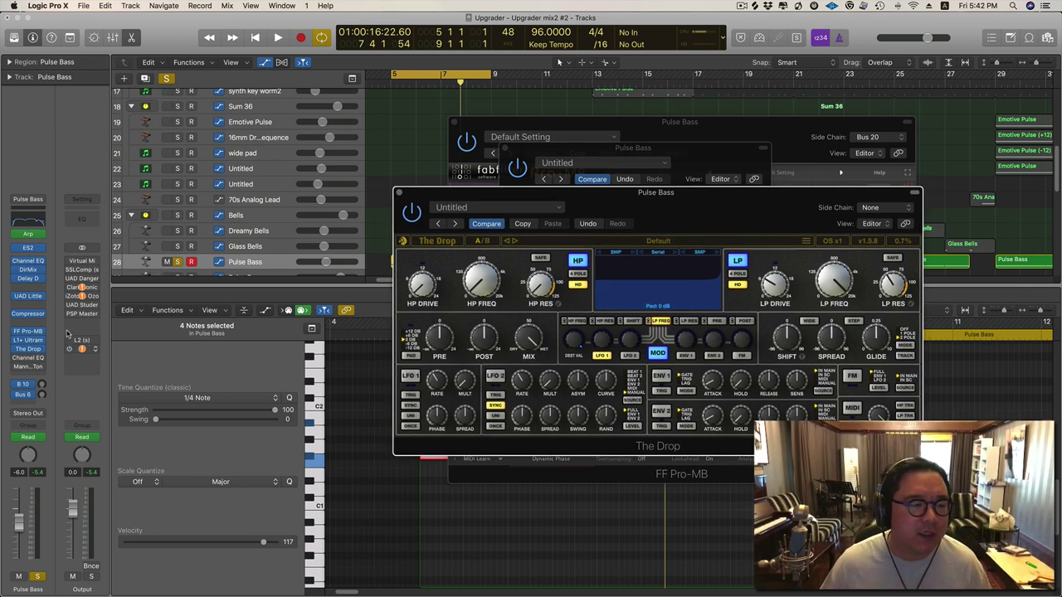
# Open and enable the Channel EQ that follows The Drop on Pulse Bass, and start playback to view its analyzer.
pyautogui.click(29, 357)
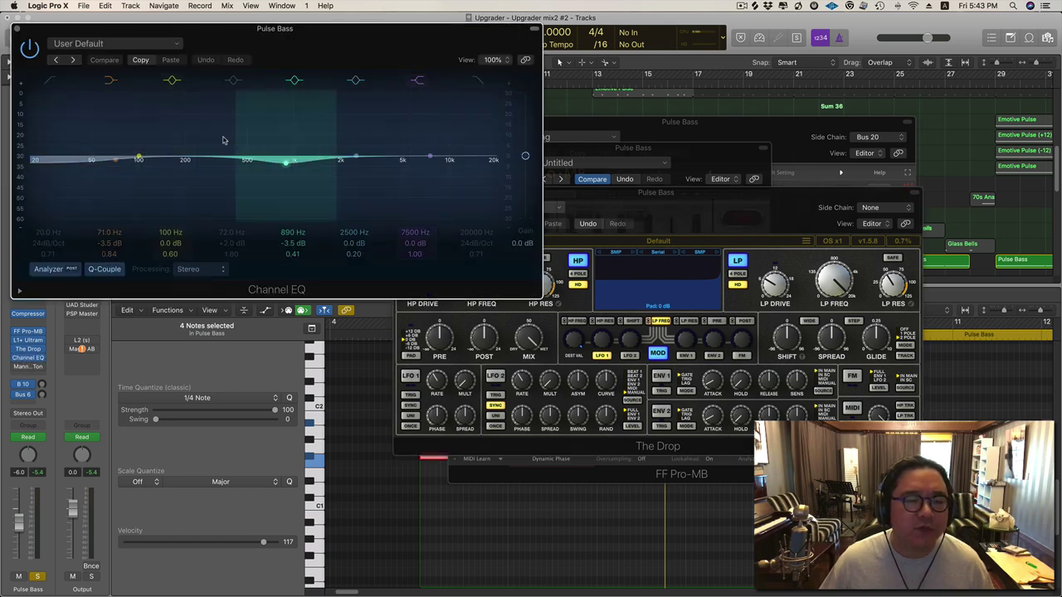
pyautogui.moveTo(288, 30); pyautogui.dragTo(672, 86)
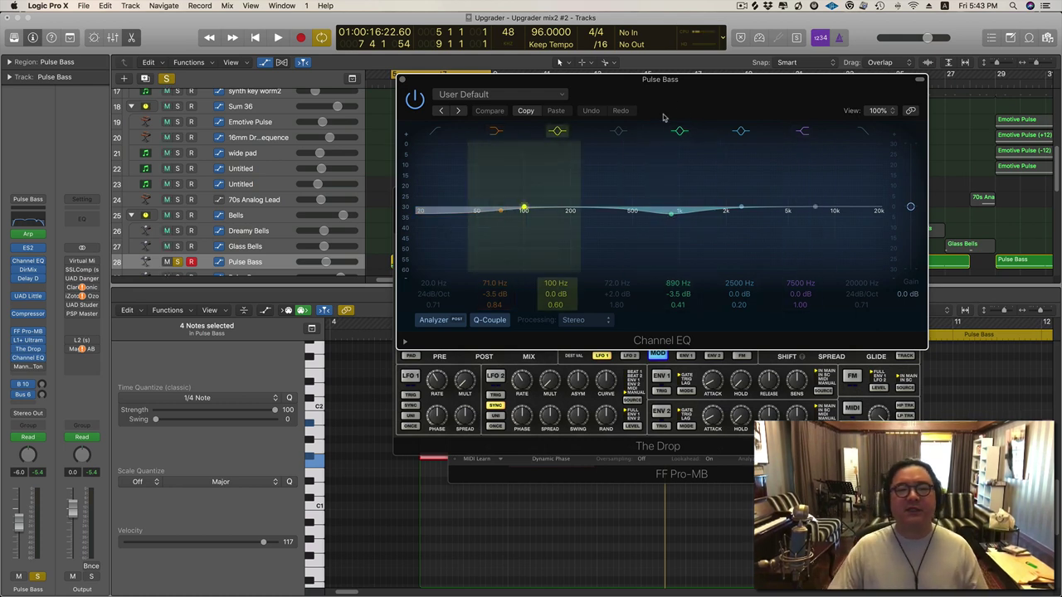
pyautogui.moveTo(672, 96); pyautogui.dragTo(669, 111)
pyautogui.press('space')
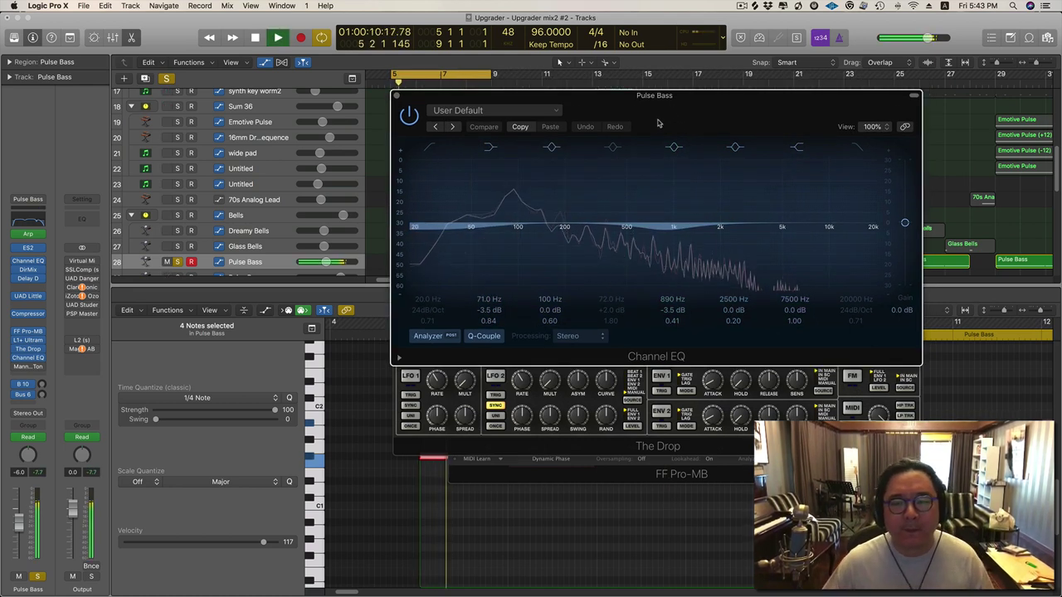
# Compare the playing bass with the Channel EQ bypassed and active, then stop playback with the EQ enabled.
pyautogui.click(408, 116)
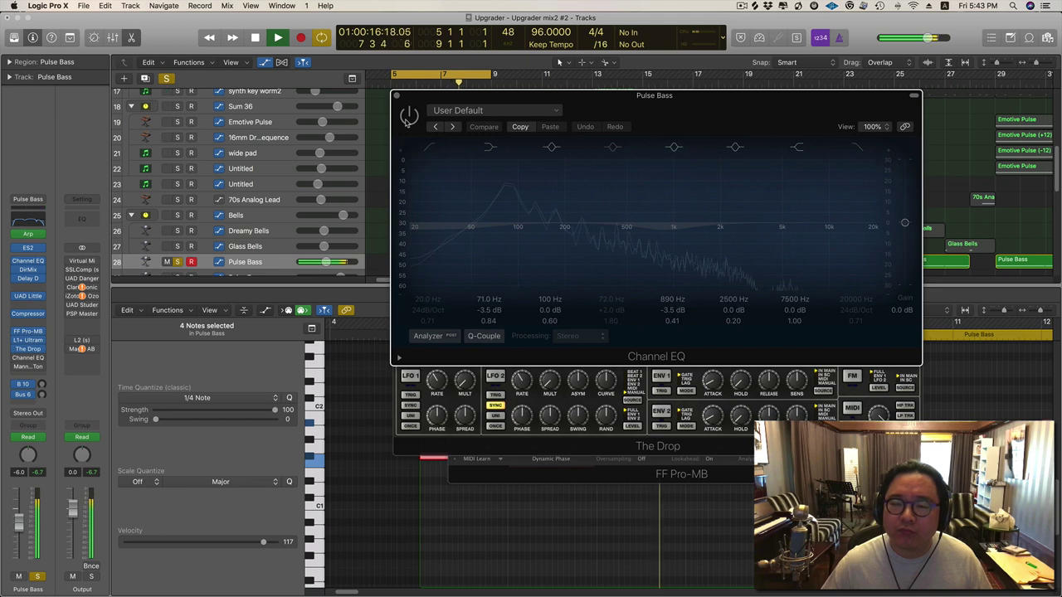
pyautogui.click(408, 117)
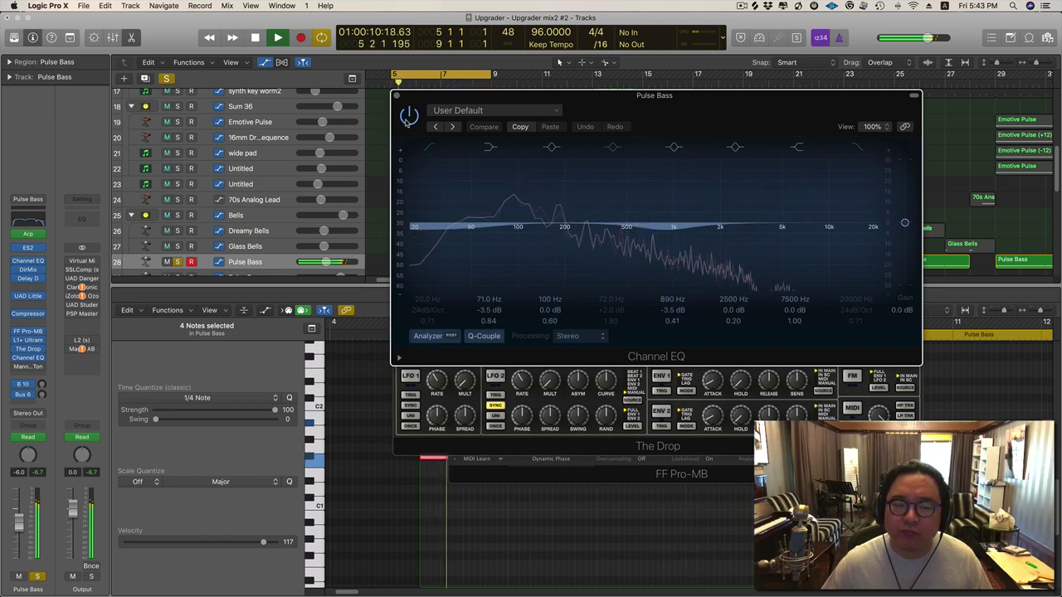
pyautogui.click(408, 117)
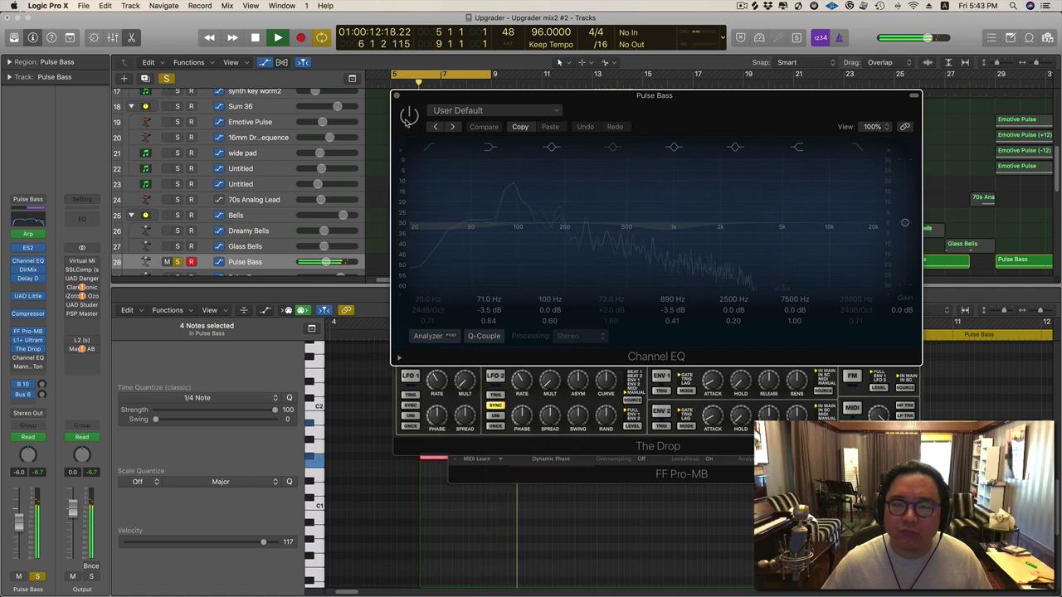
pyautogui.click(408, 117)
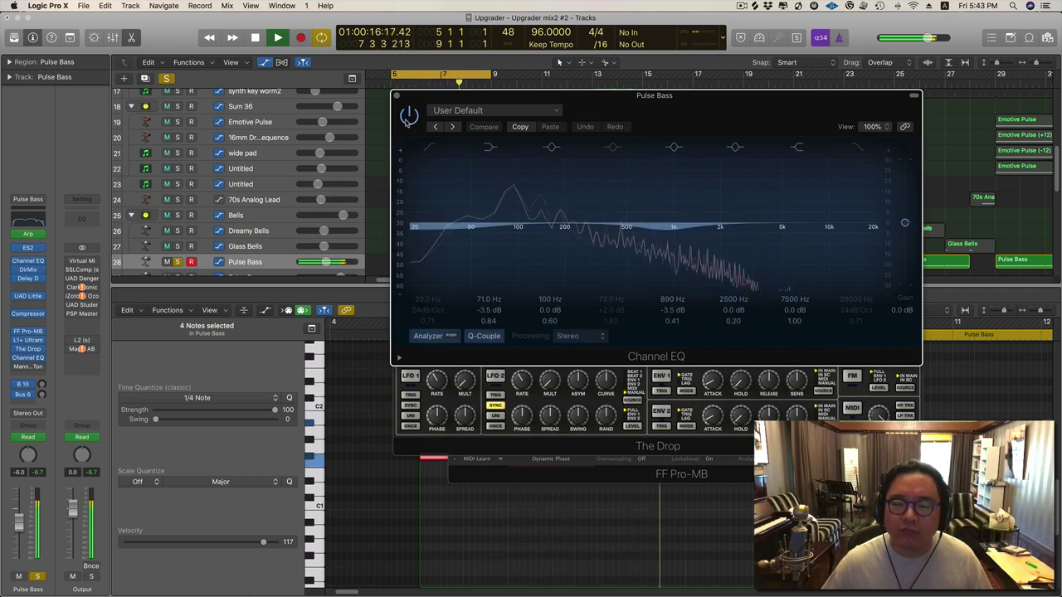
pyautogui.click(407, 117)
pyautogui.press('space')
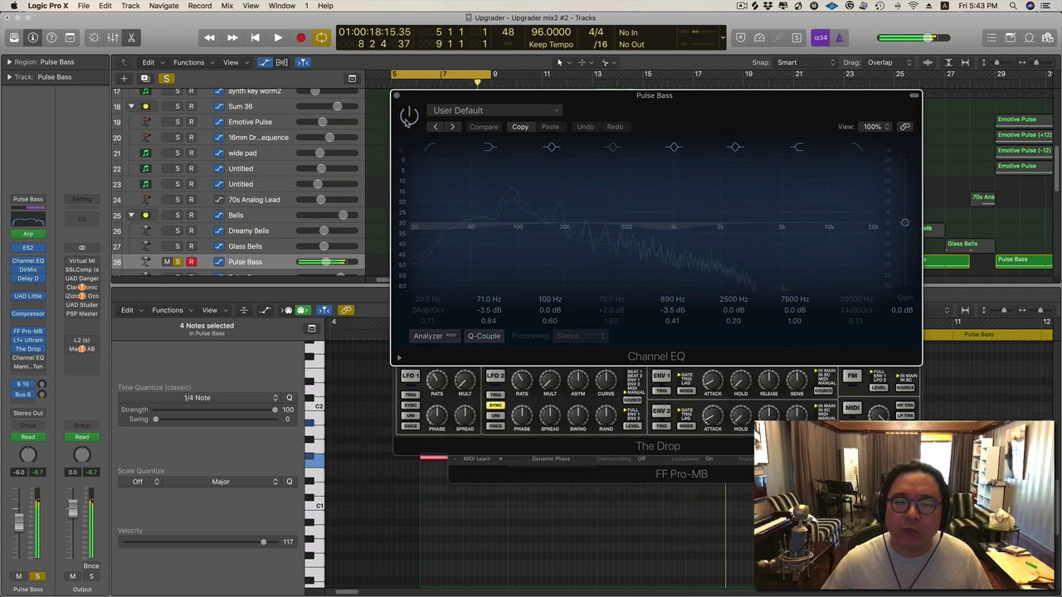
pyautogui.click(407, 117)
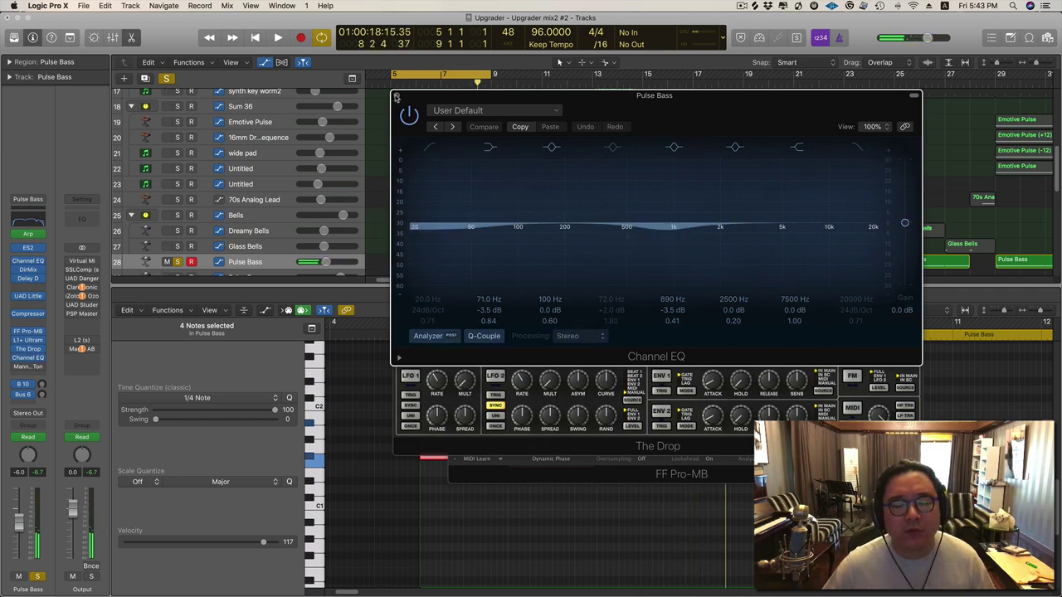
# Close the Channel EQ, The Drop, L1+ Ultramaximizer and Pro-MB windows of Pulse Bass.
pyautogui.click(396, 97)
pyautogui.click(399, 192)
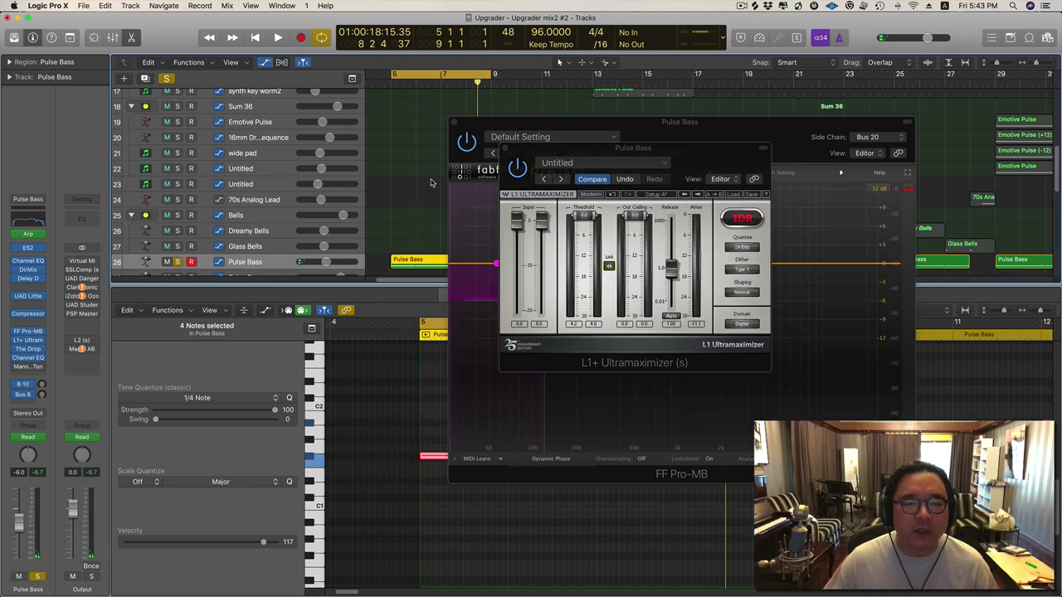
pyautogui.click(506, 149)
pyautogui.click(453, 122)
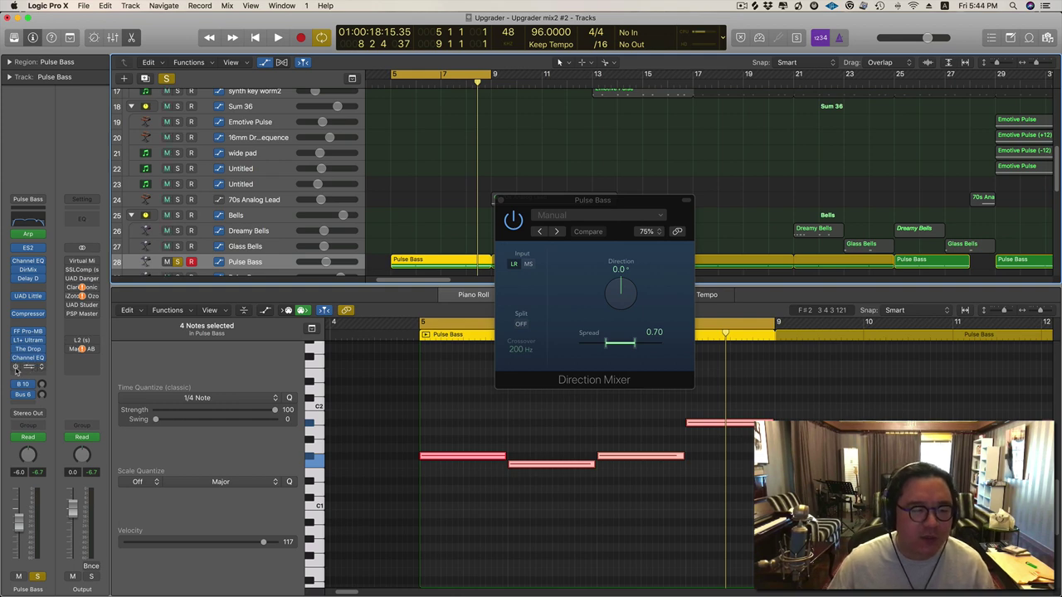
# Open and enable MannyM Tone Shaper on Pulse Bass, reopen the last Channel EQ beside it, and play the bass.
pyautogui.click(27, 366)
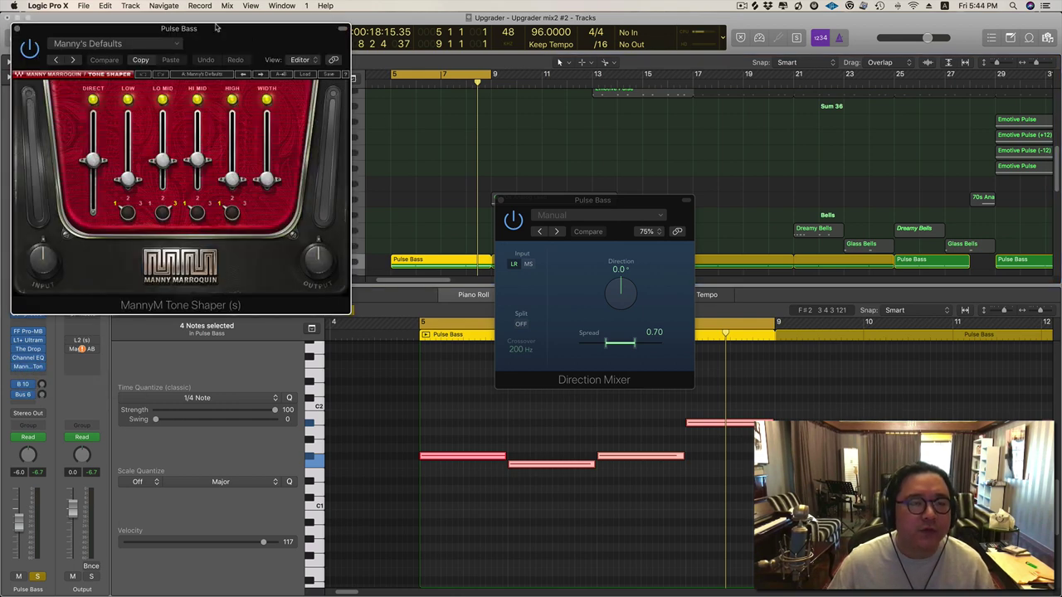
pyautogui.moveTo(216, 29); pyautogui.dragTo(505, 98)
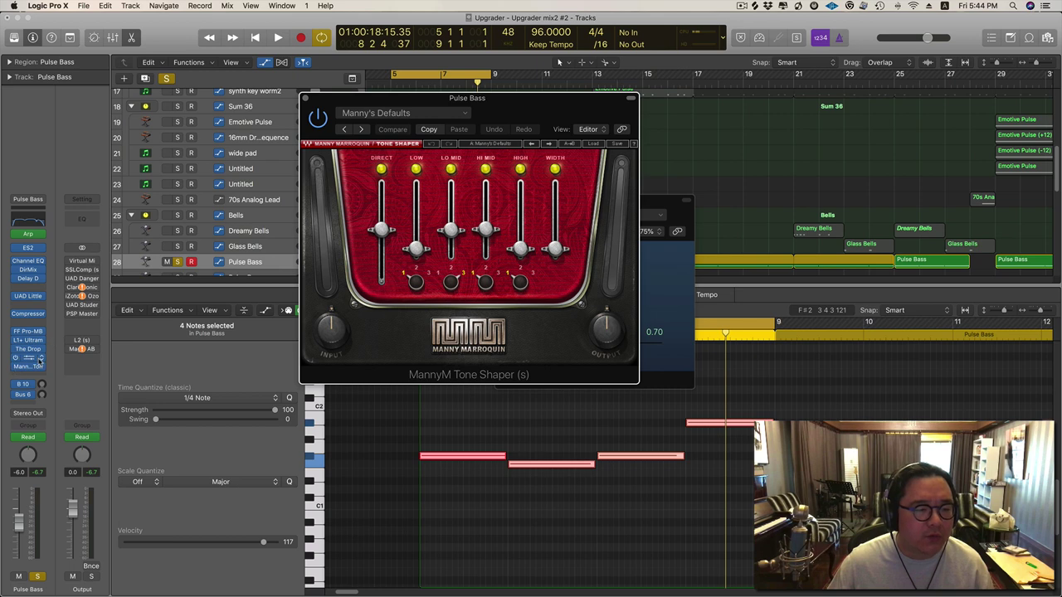
pyautogui.click(27, 359)
pyautogui.moveTo(686, 102); pyautogui.dragTo(647, 302)
pyautogui.moveTo(538, 307); pyautogui.dragTo(635, 321)
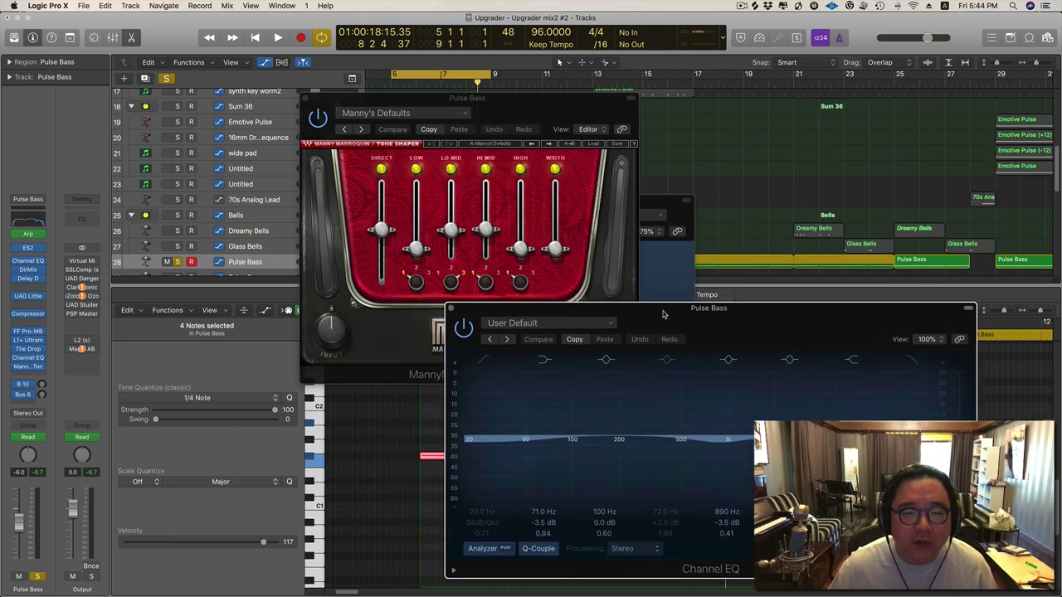
pyautogui.click(515, 108)
pyautogui.press('space')
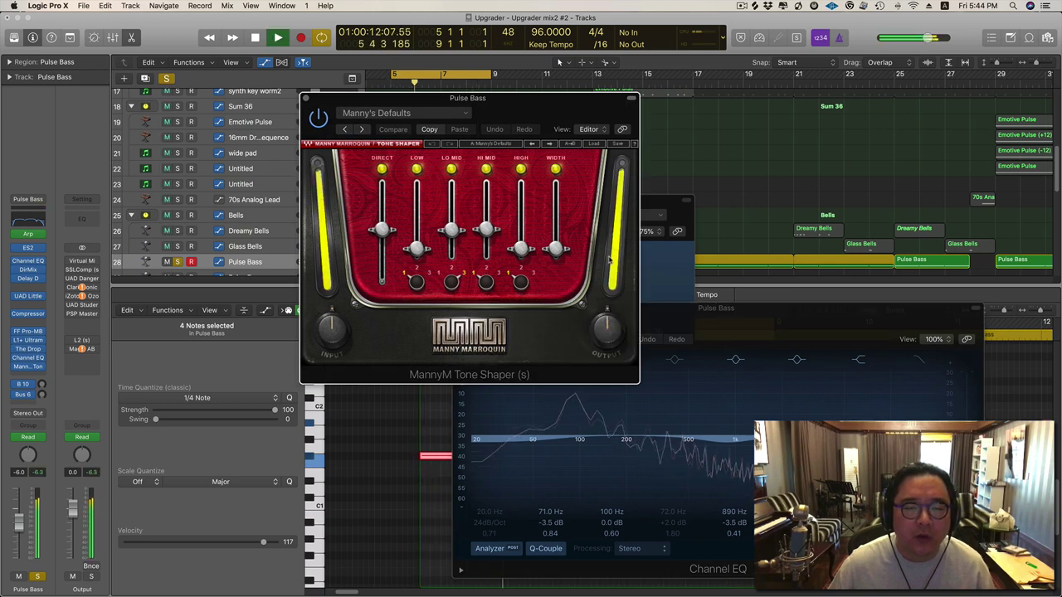
# Compare the playing bass with Channel EQ and MannyM Tone Shaper both bypassed and both active, arranging the EQ window beside the Tone Shaper.
pyautogui.moveTo(736, 316); pyautogui.dragTo(821, 193)
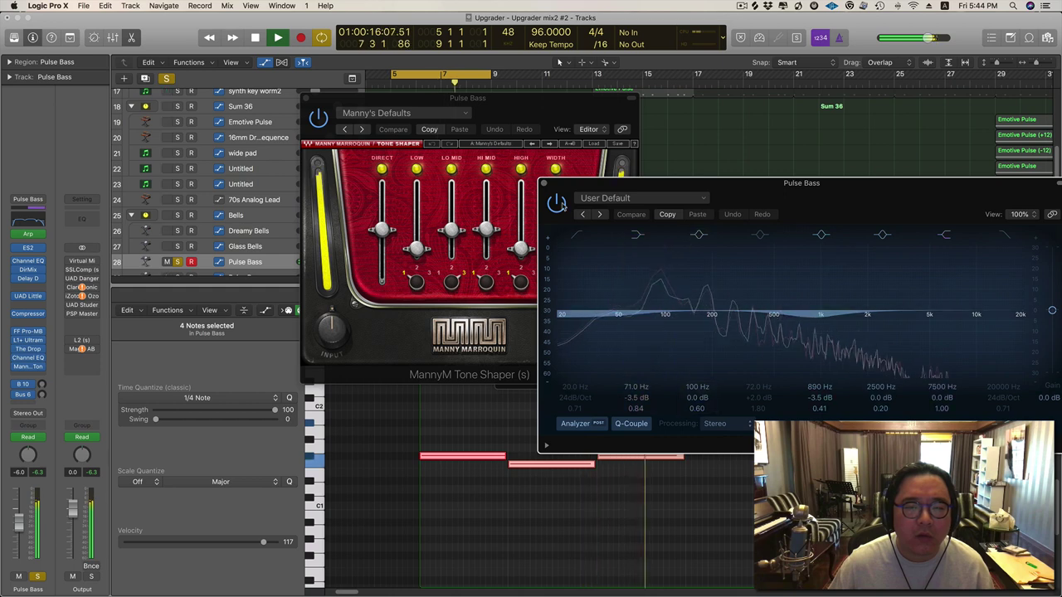
pyautogui.click(556, 201)
pyautogui.click(318, 118)
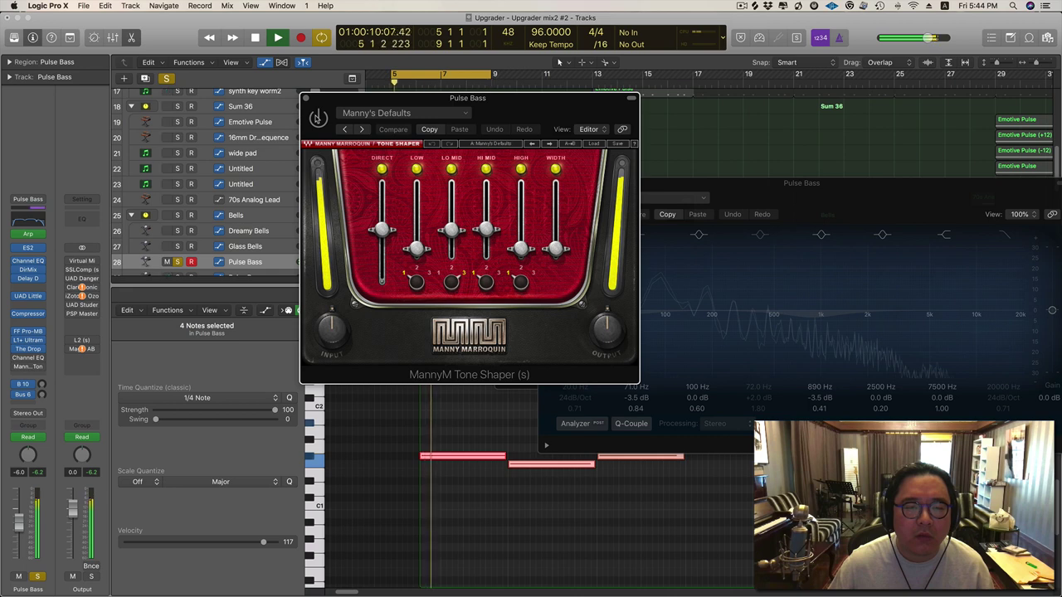
pyautogui.click(629, 218)
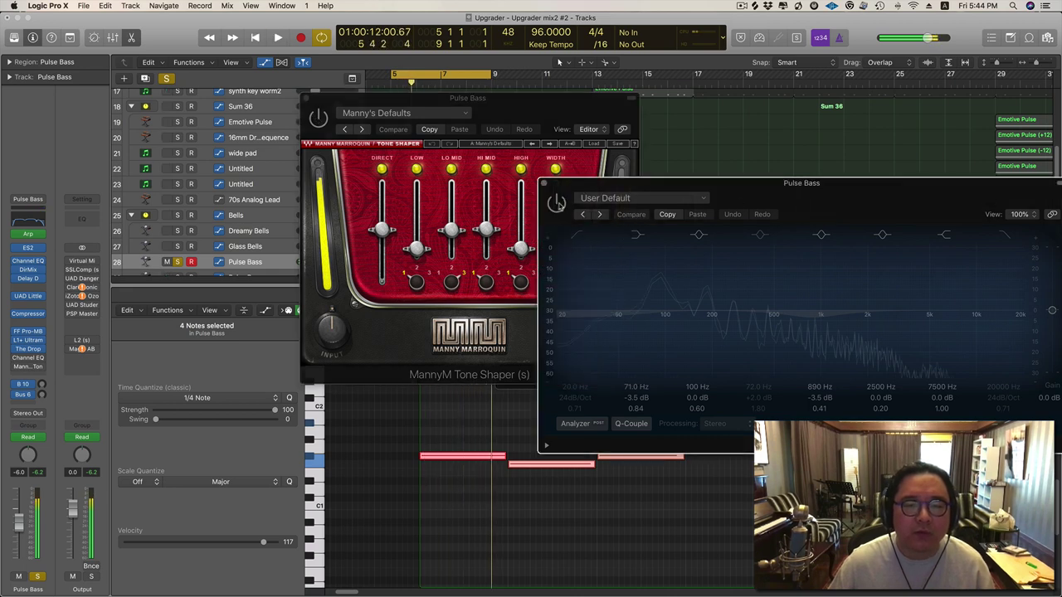
pyautogui.click(557, 202)
pyautogui.click(317, 118)
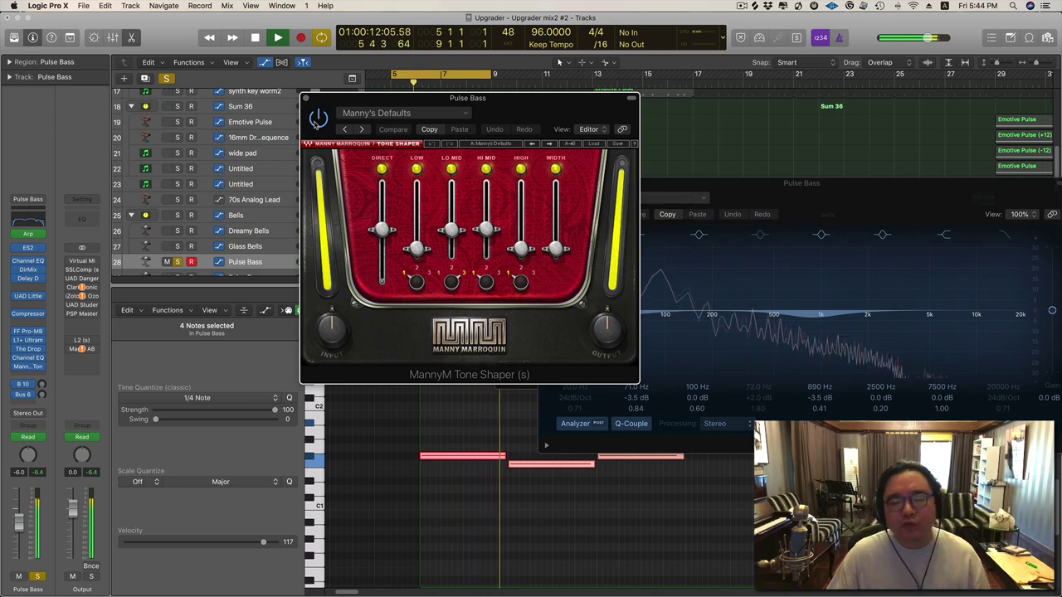
pyautogui.moveTo(800, 198); pyautogui.dragTo(771, 213)
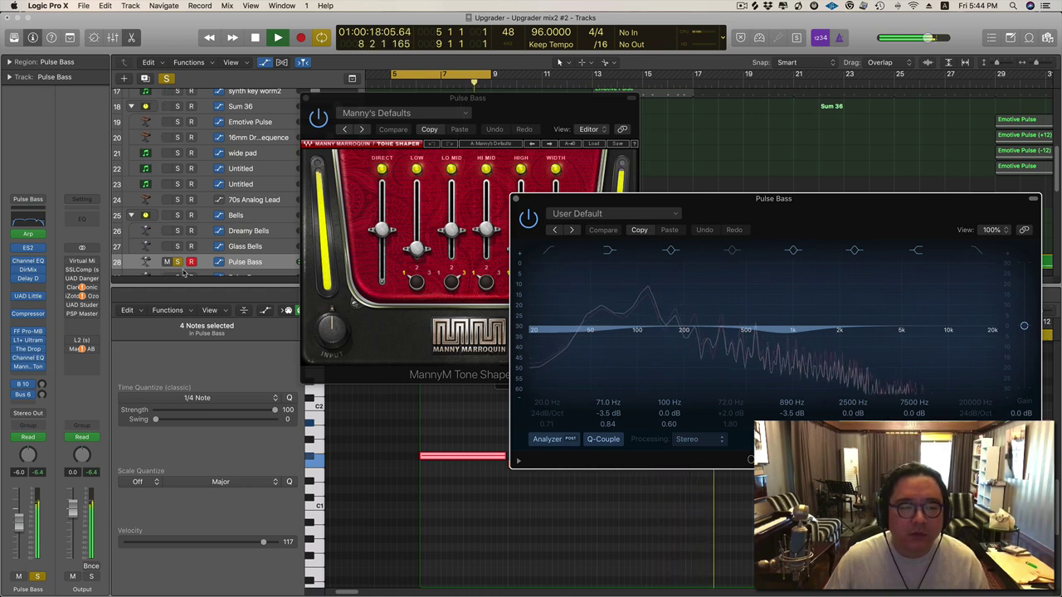
# Bypass and re-enable the last Channel EQ and MannyM Tone Shaper from their Pulse Bass inserts, then stop playback.
pyautogui.click(15, 358)
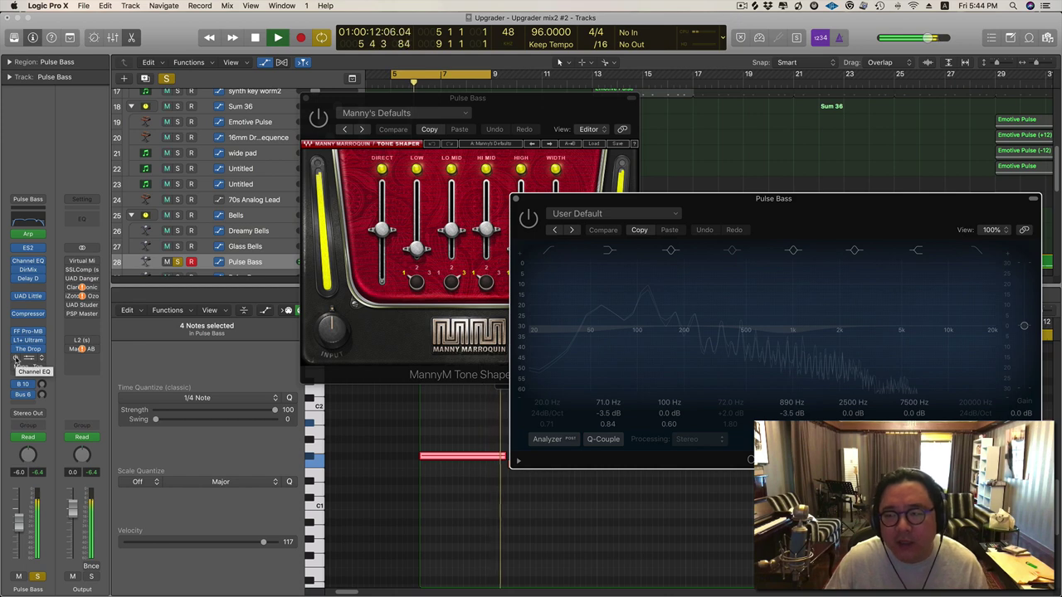
pyautogui.click(15, 359)
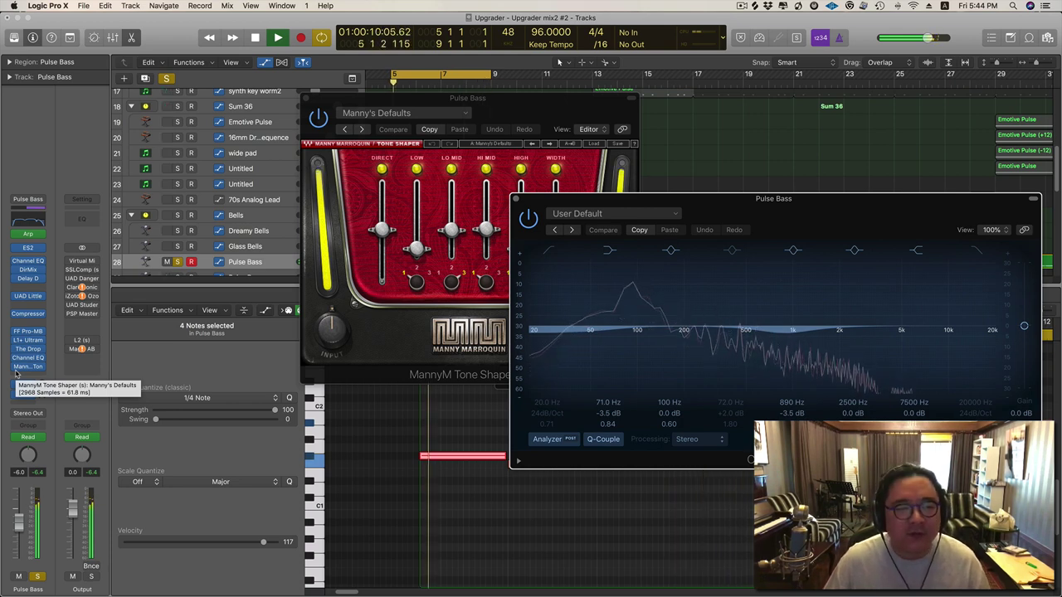
pyautogui.press('space')
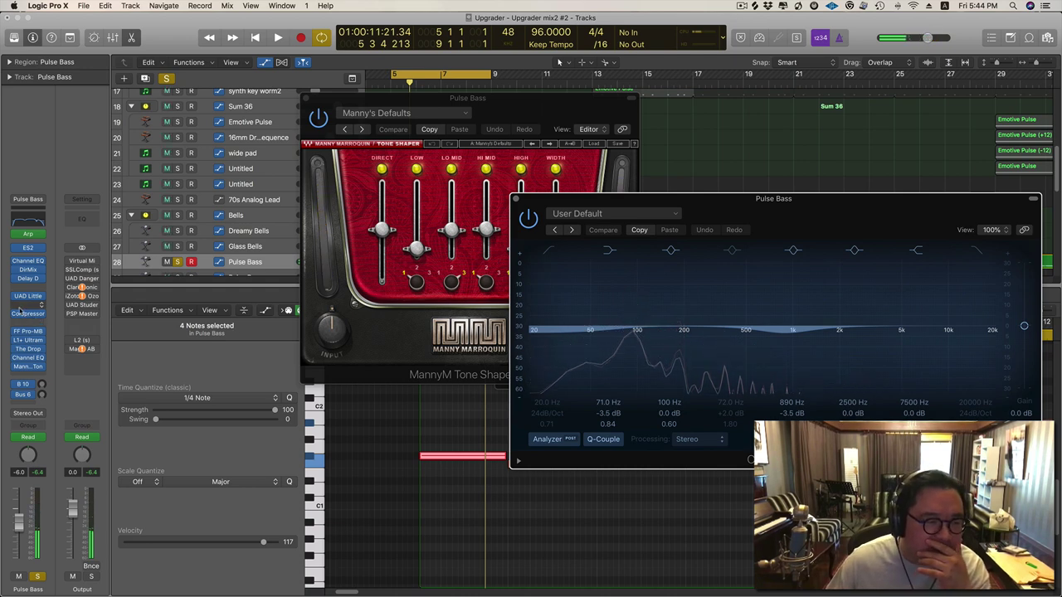
# Open the Compressor on Pulse Bass, play the bass to watch its meters, and close the Compressor.
pyautogui.click(29, 314)
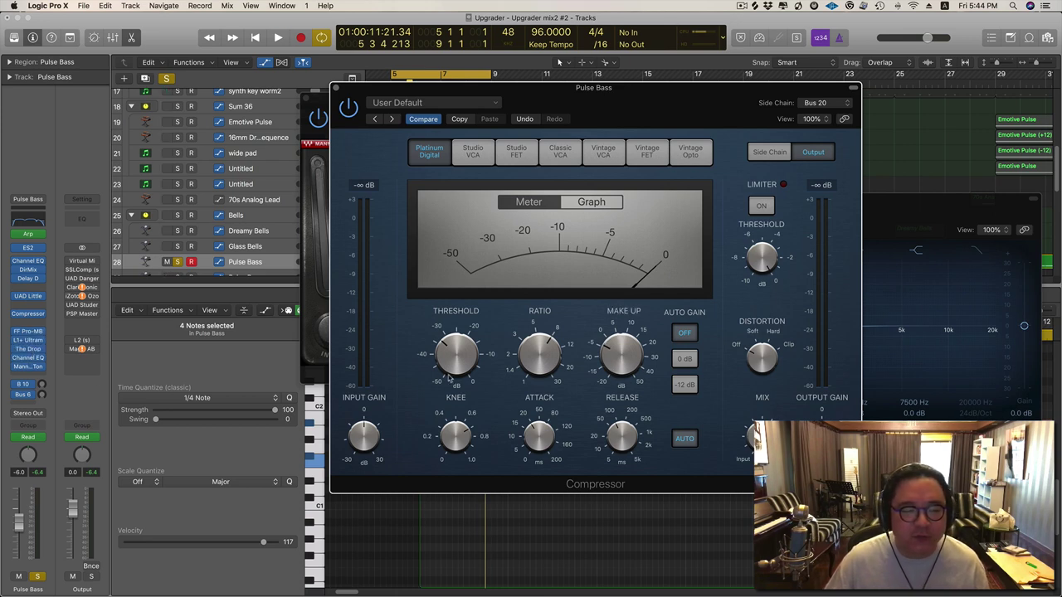
pyautogui.press('space')
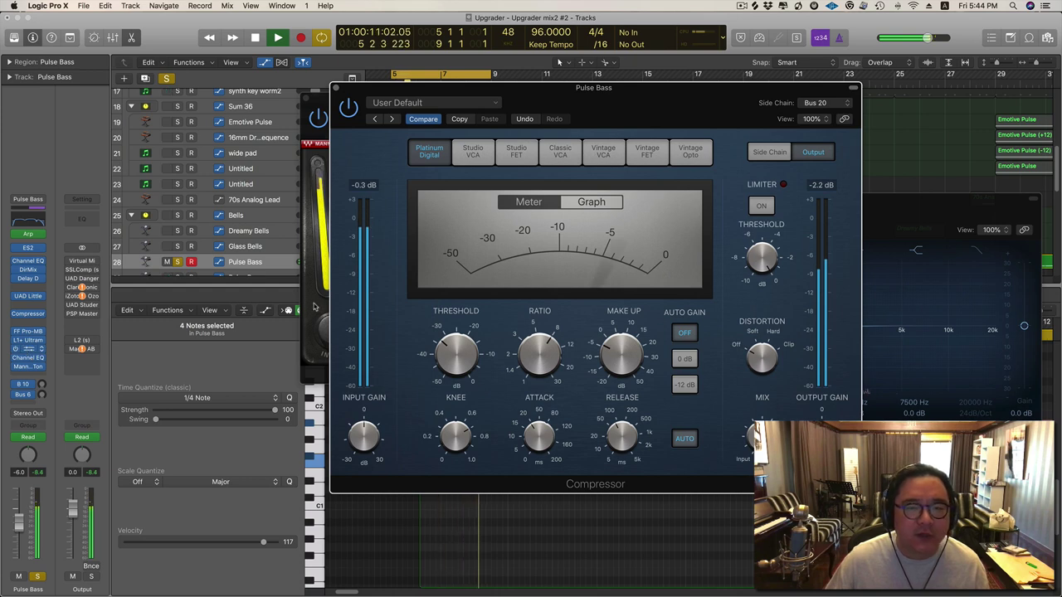
pyautogui.click(485, 174)
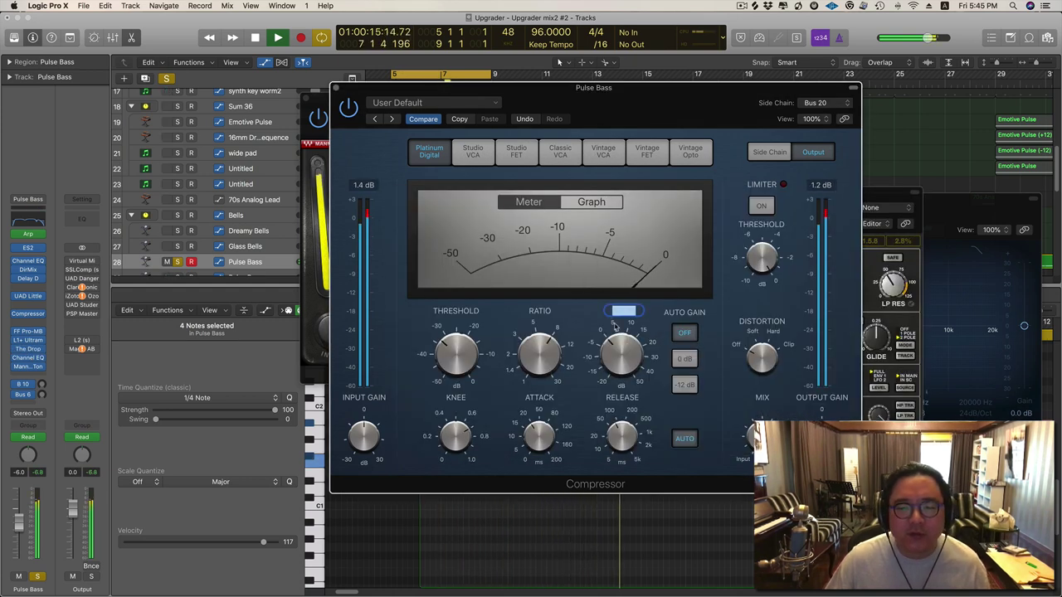
pyautogui.click(336, 88)
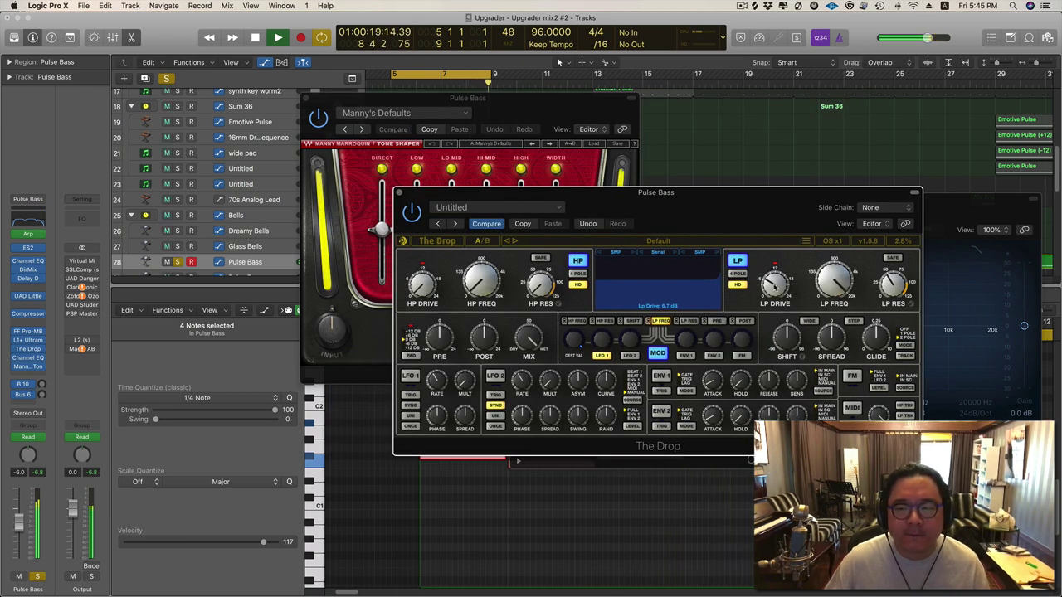
# Adjust LP Drive in The Drop, close all open Pulse Bass plug-in windows, and stop playback.
pyautogui.moveTo(775, 285); pyautogui.dragTo(774, 328)
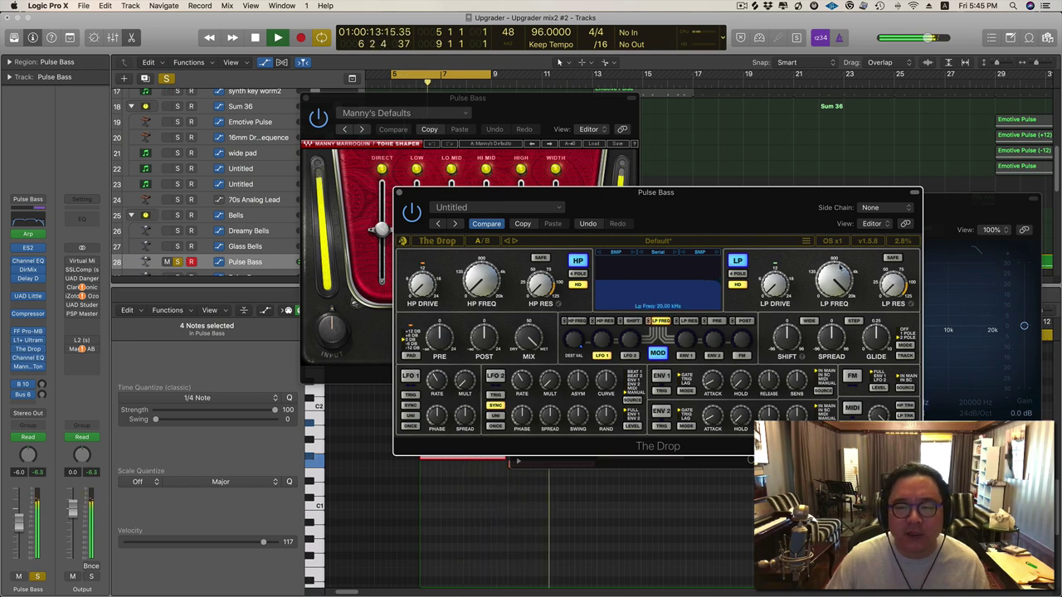
pyautogui.click(399, 193)
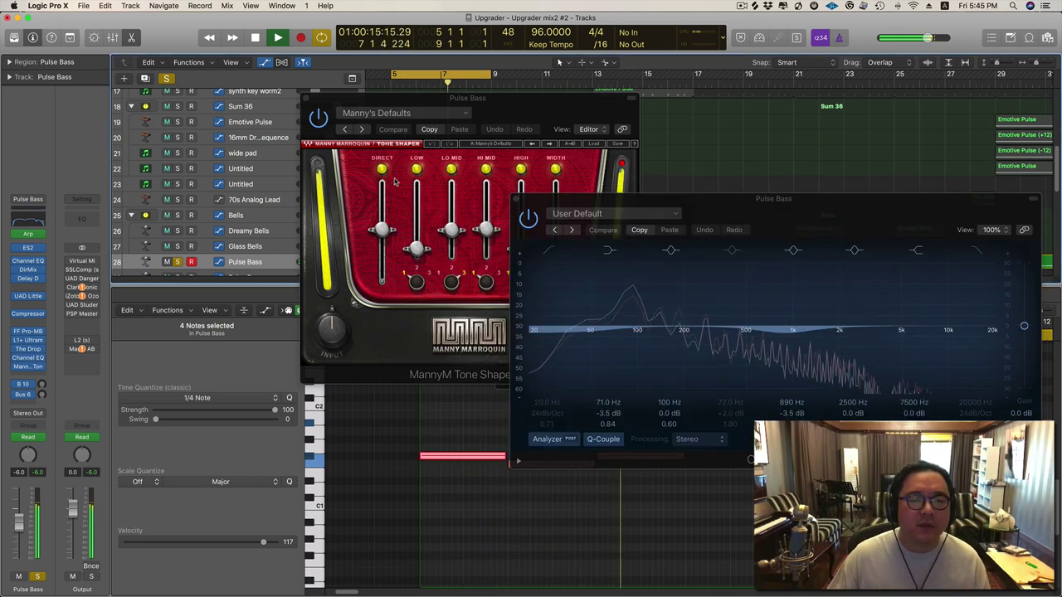
pyautogui.click(306, 98)
pyautogui.click(516, 200)
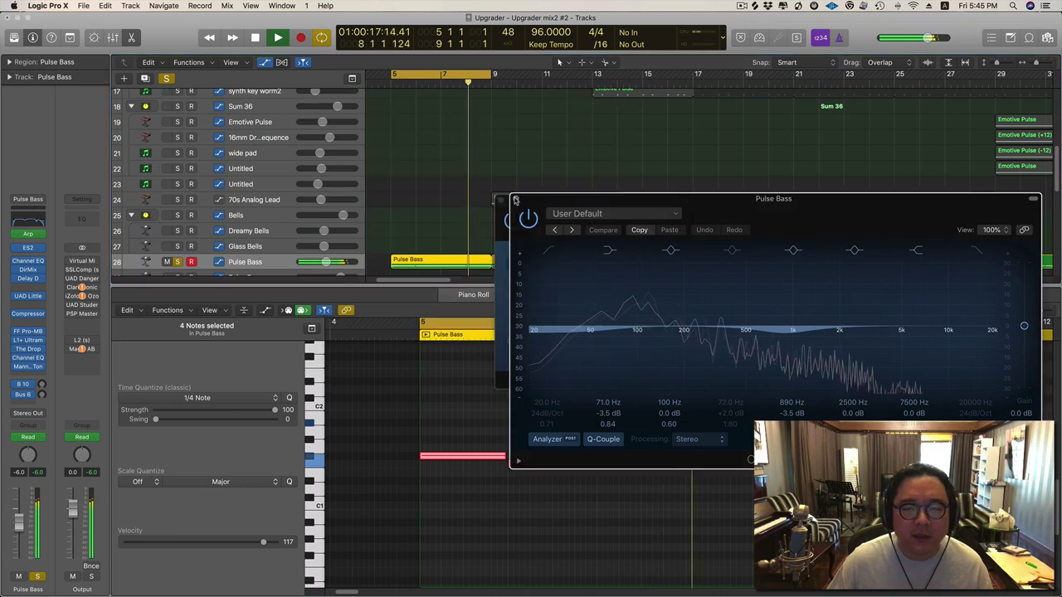
pyautogui.click(500, 200)
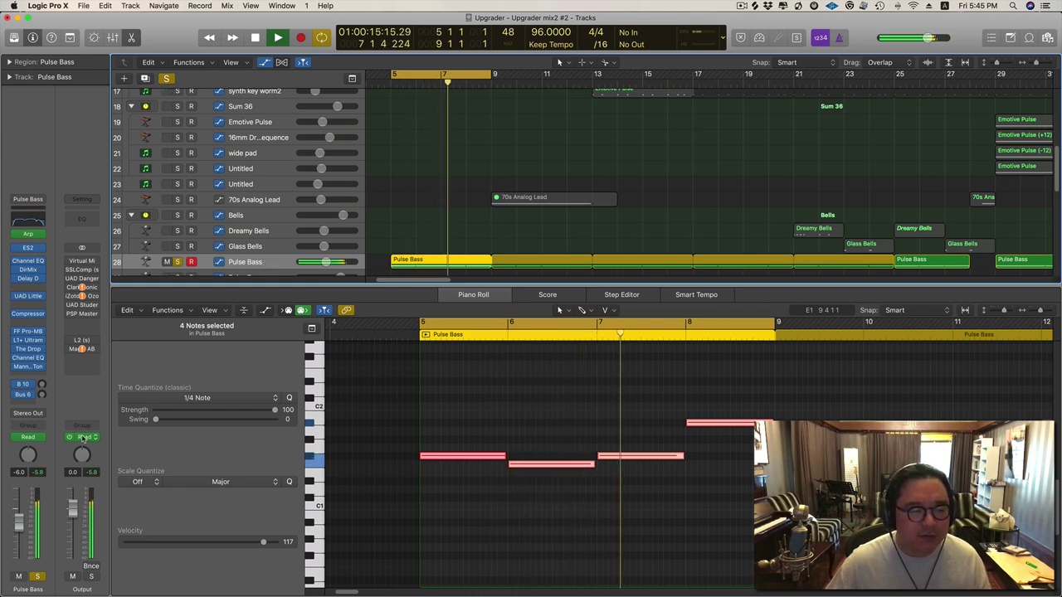
pyautogui.press('space')
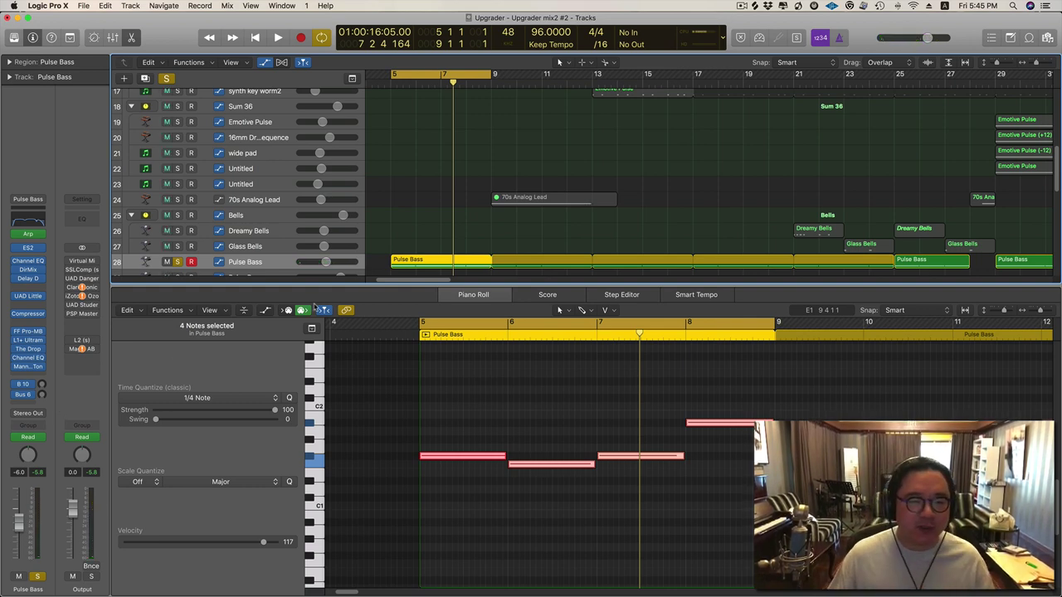
# Play the loop, turn off solo on Pulse Bass, and restart playback with the other tracks.
pyautogui.press('space')
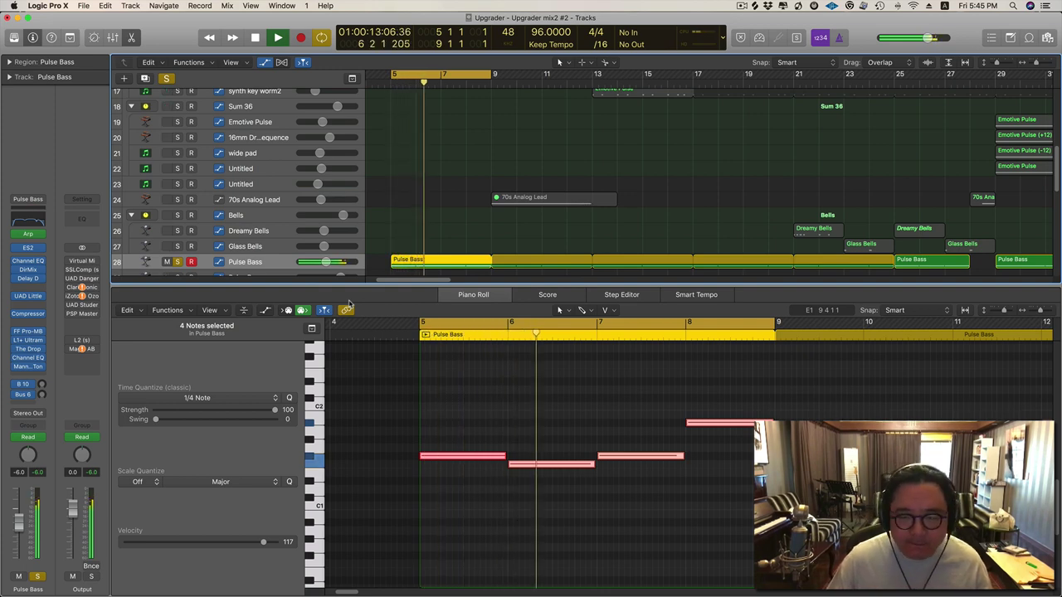
pyautogui.click(181, 262)
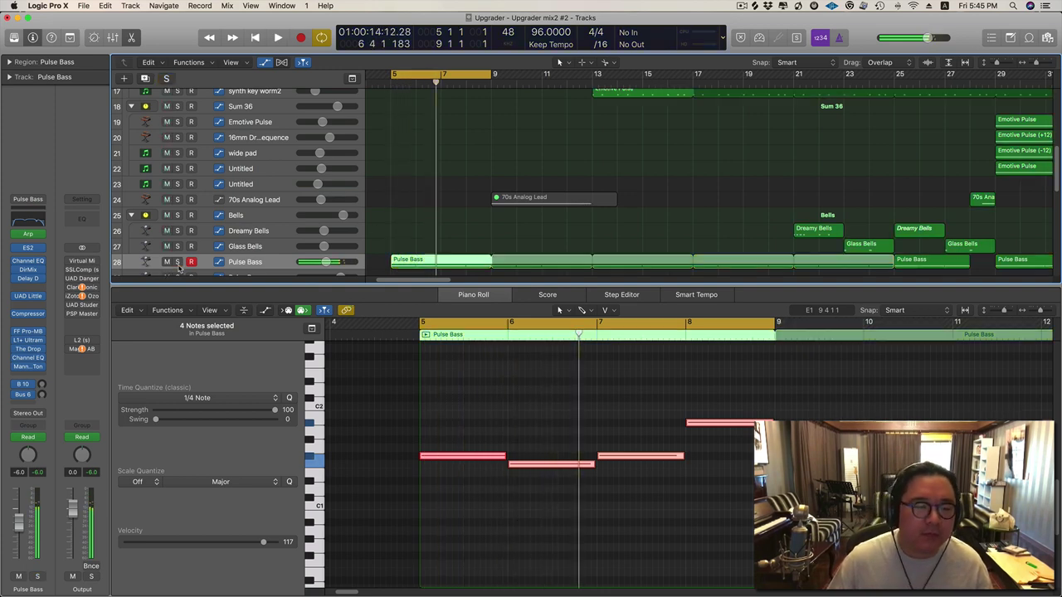
pyautogui.press('space')
# Replace the Piano Roll with a full-height Tracks area and show the arrangement from the first track down.
pyautogui.scroll(4, 561, 190)
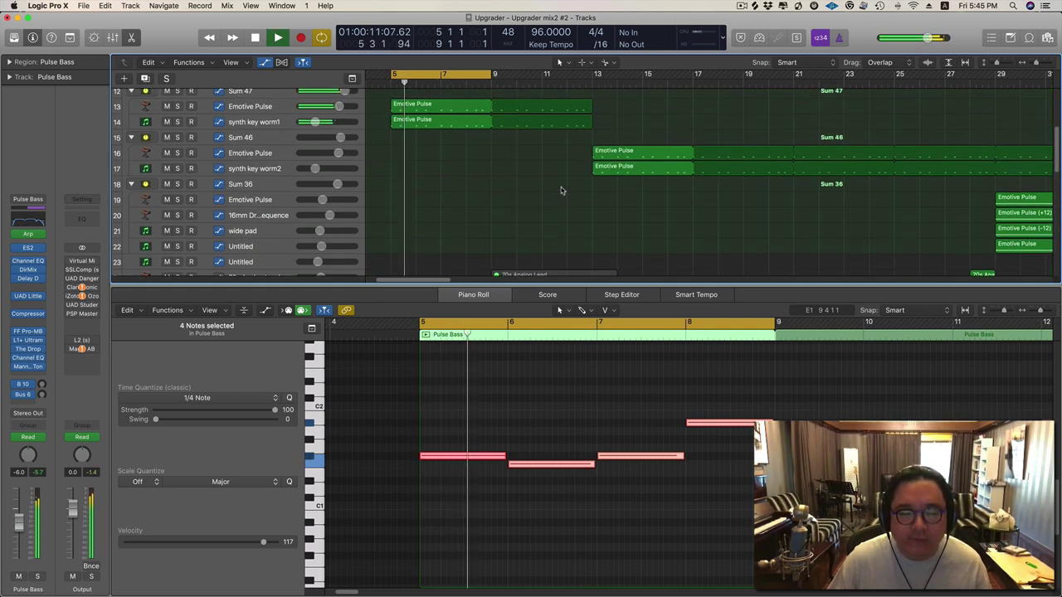
pyautogui.press('x')
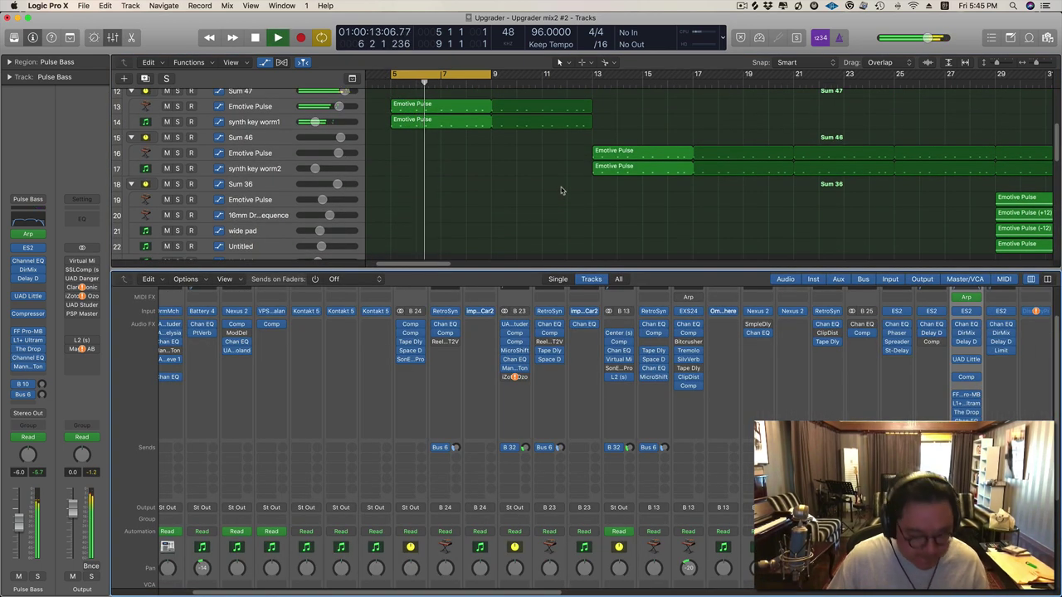
pyautogui.press('x')
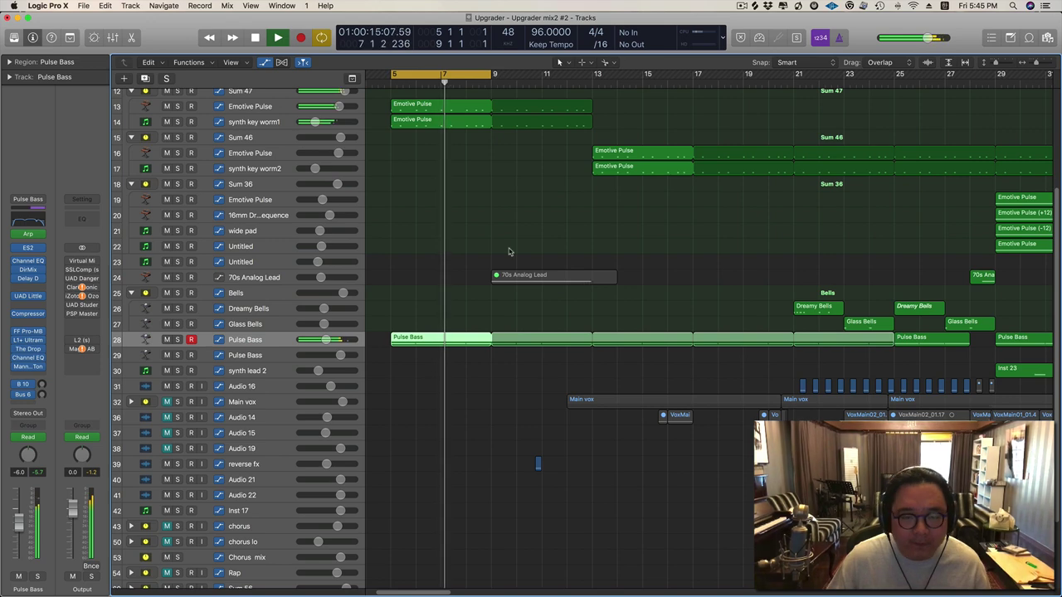
pyautogui.press('super+Left')
pyautogui.press('super+Left')
pyautogui.press('super+Up')
pyautogui.press('super+Up')
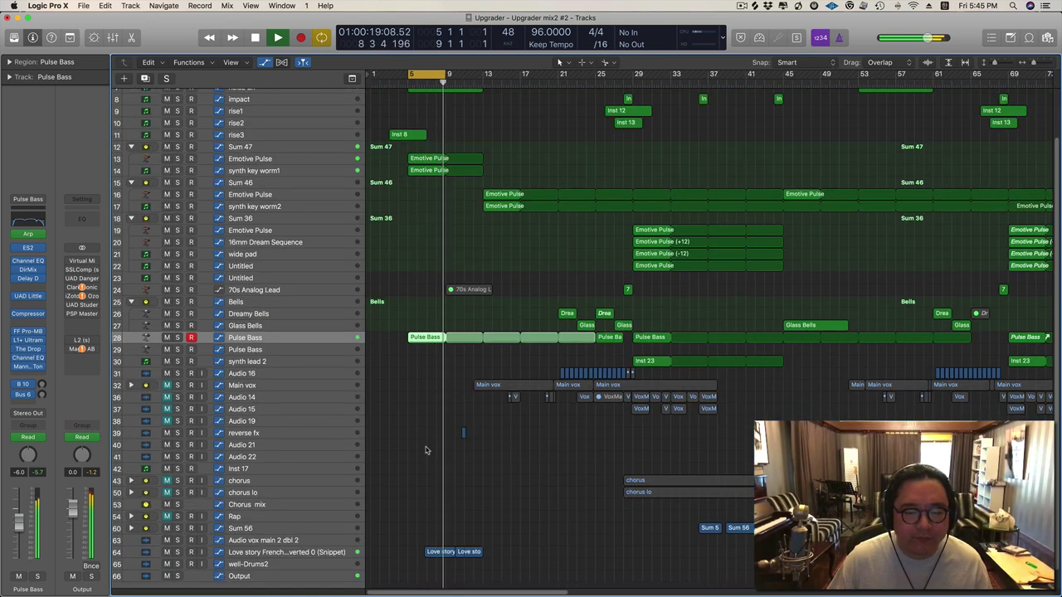
pyautogui.scroll(5, 425, 451)
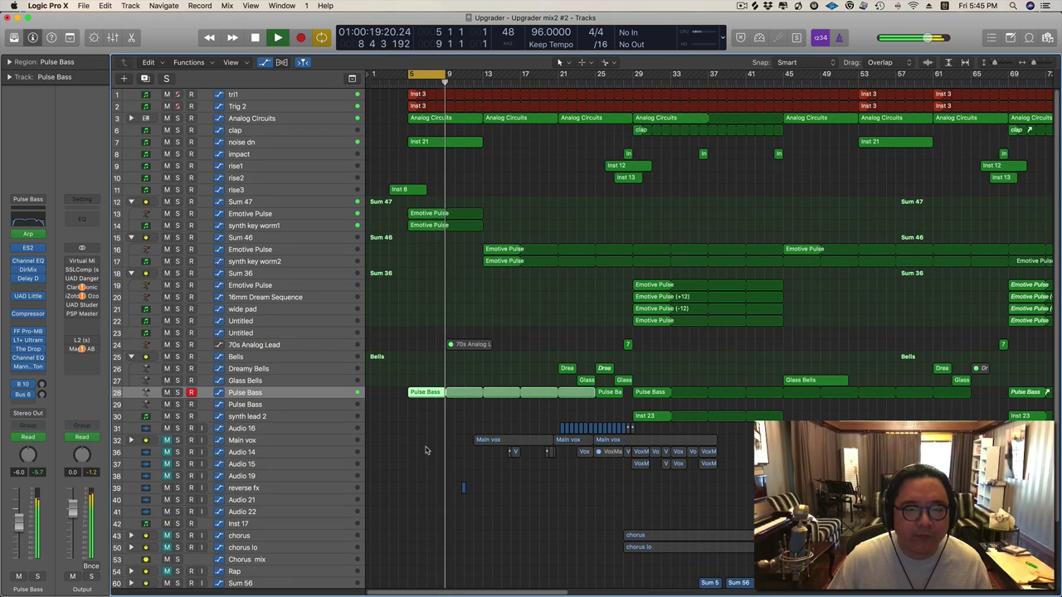
# Audition the Sum 47 stack in solo, select its Emotive Pulse and synth key worm1 tracks, unsolo it, and play the full loop.
pyautogui.click(177, 201)
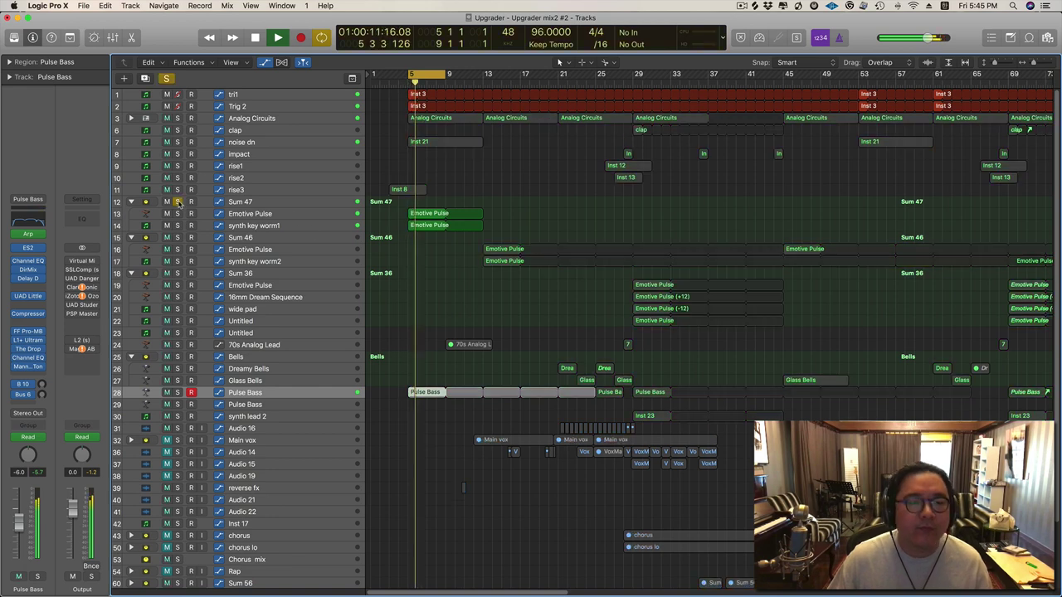
pyautogui.click(257, 214)
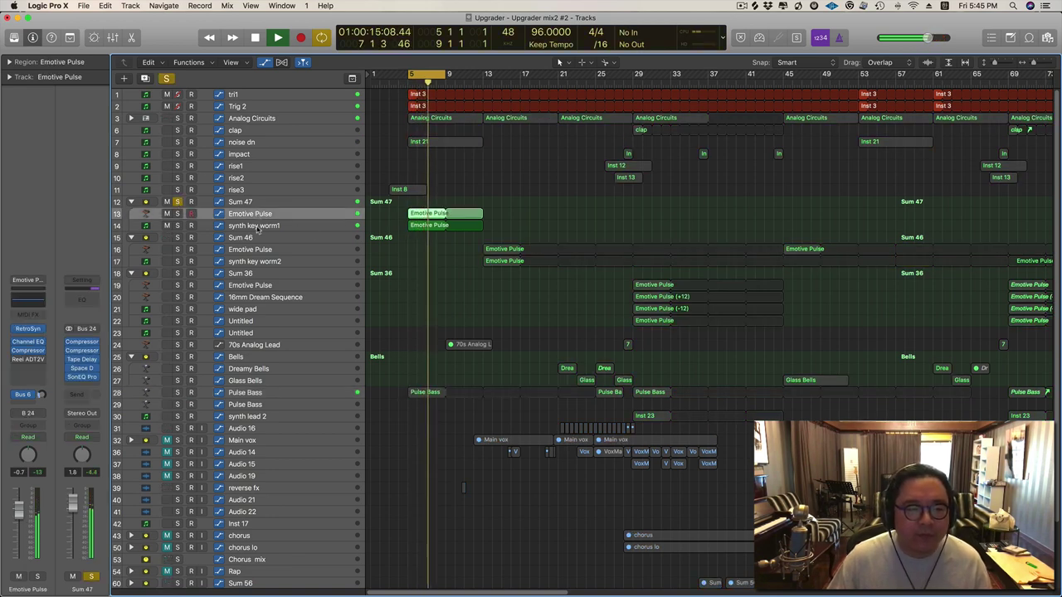
pyautogui.click(258, 227)
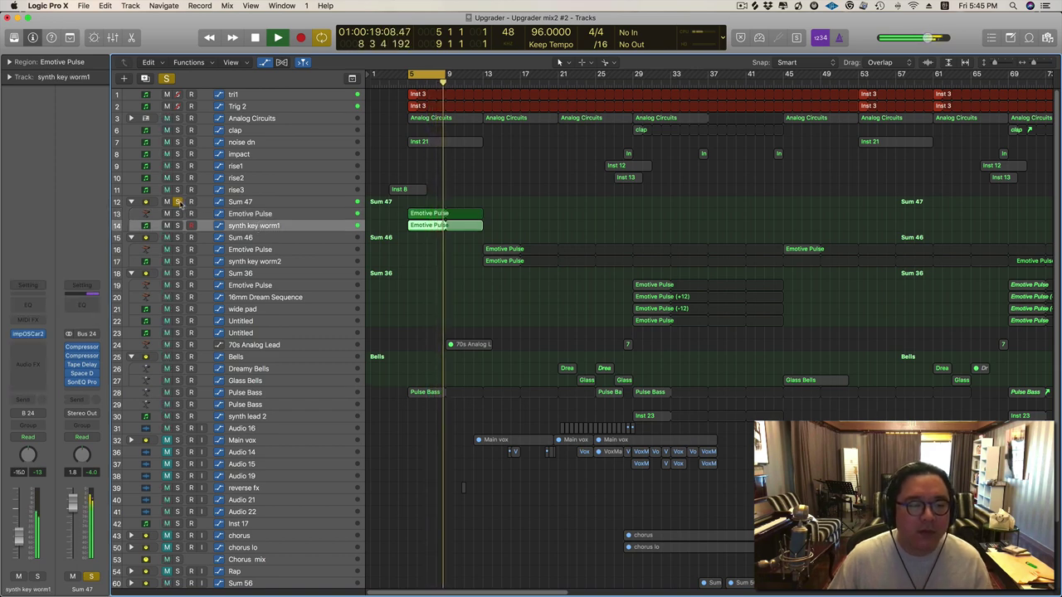
pyautogui.click(178, 202)
pyautogui.press('space')
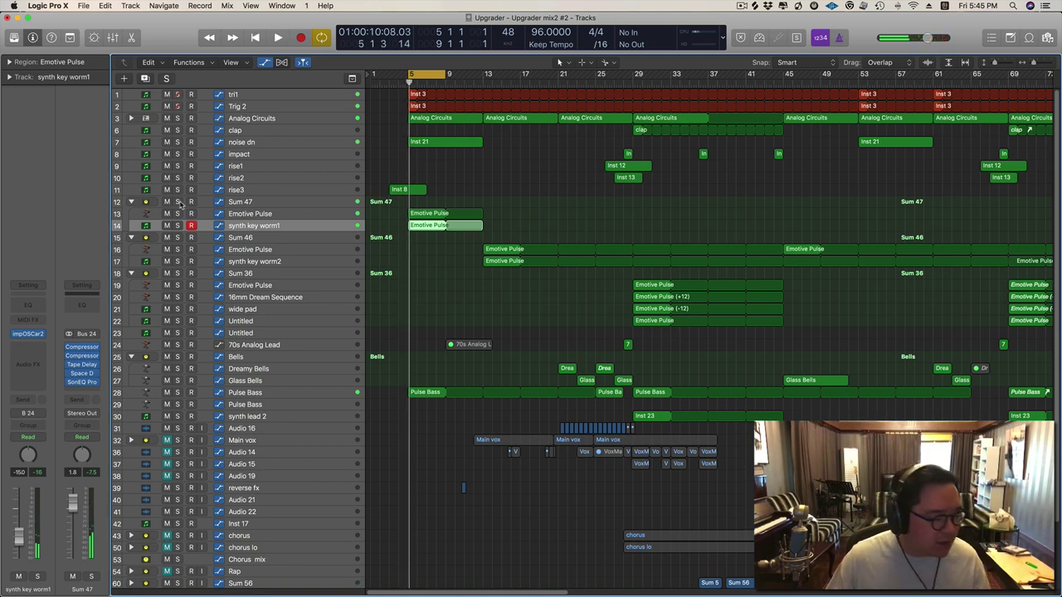
pyautogui.press('space')
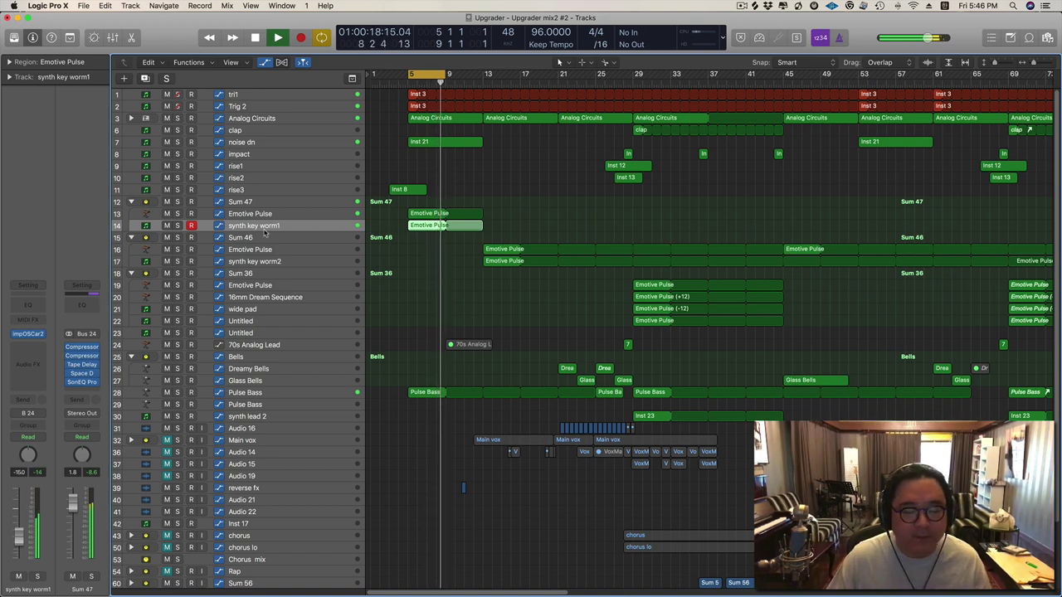
pyautogui.press('space')
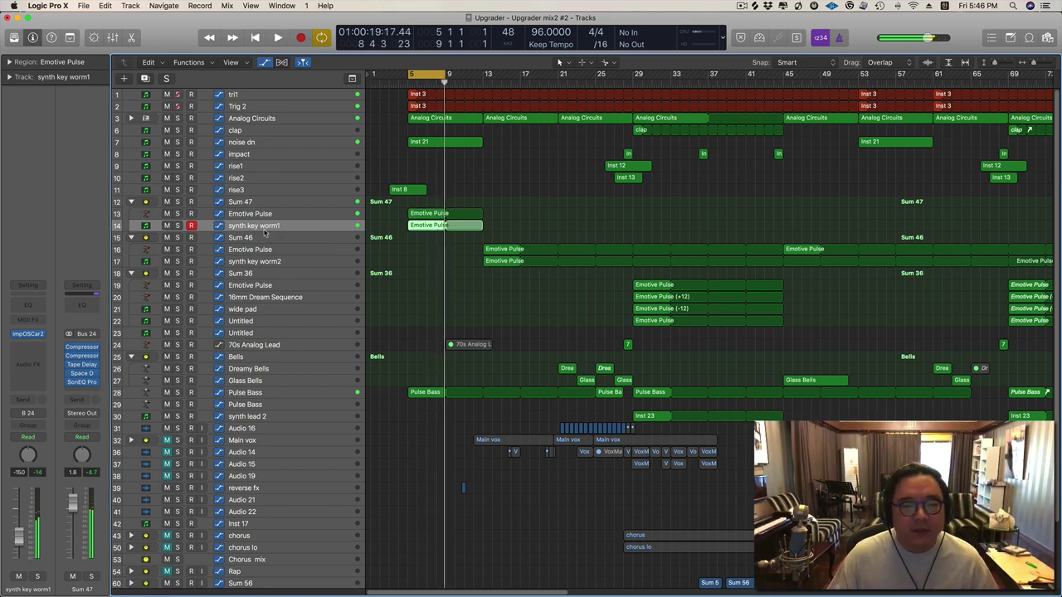
# Look over the instruments and effects on the song's channel strips in the Mixer, then close it.
pyautogui.press('super+Up')
pyautogui.press('super+Up')
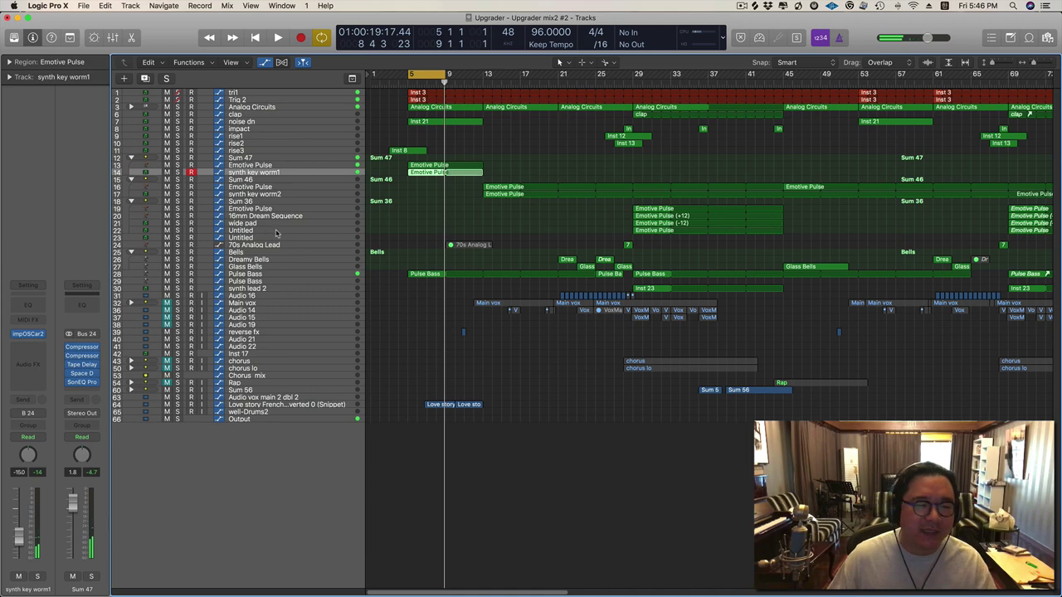
pyautogui.press('x')
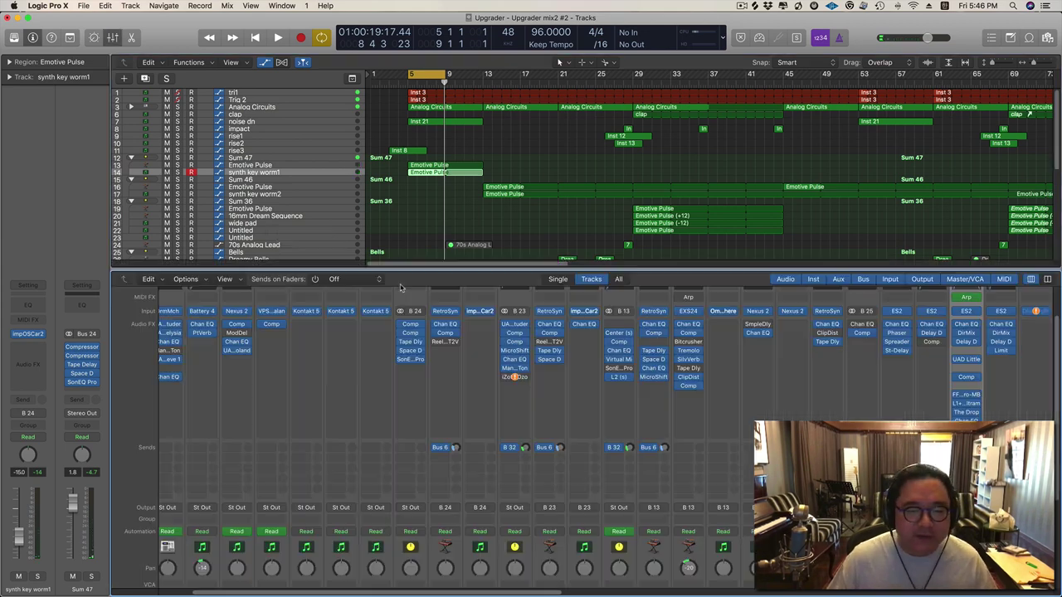
pyautogui.hscroll(8, 473, 413)
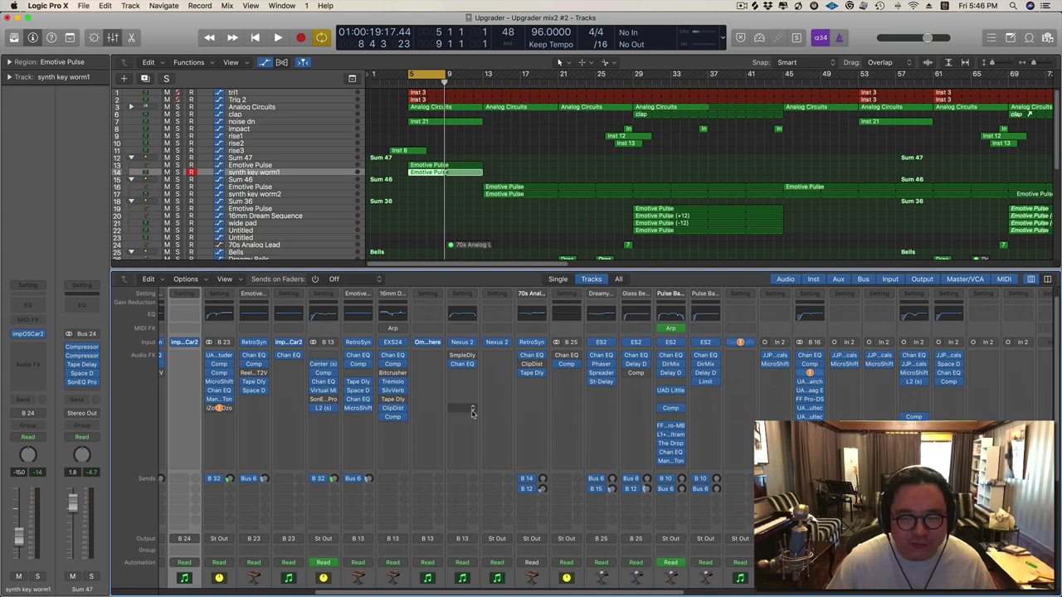
pyautogui.hscroll(5, 473, 413)
pyautogui.press('x')
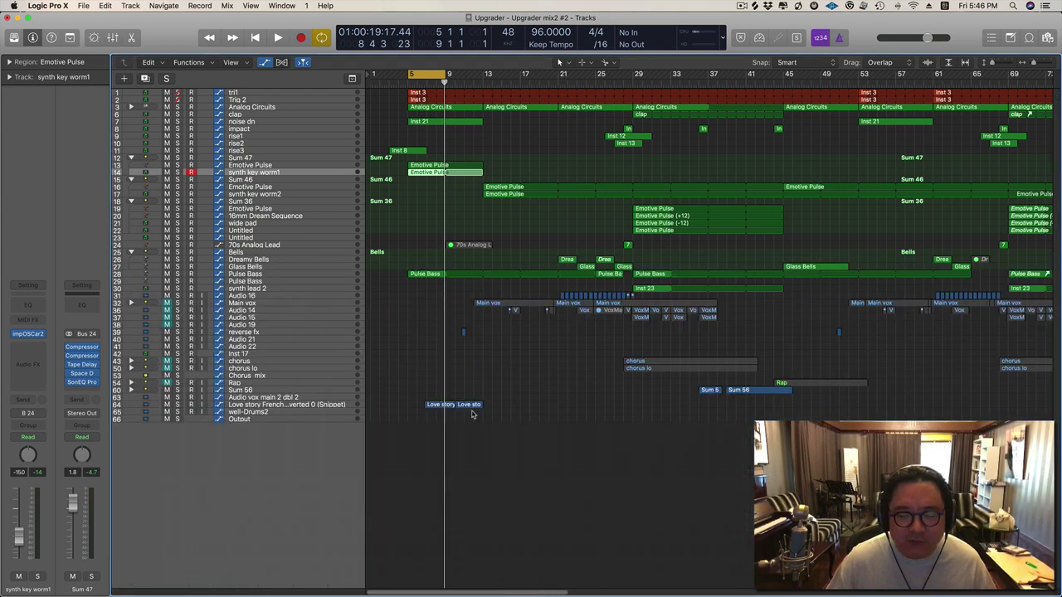
# Examine the whole song arrangement across all tracks in the Tracks area.
pyautogui.press('super+Left')
pyautogui.press('super+Left')
pyautogui.press('super+Left')
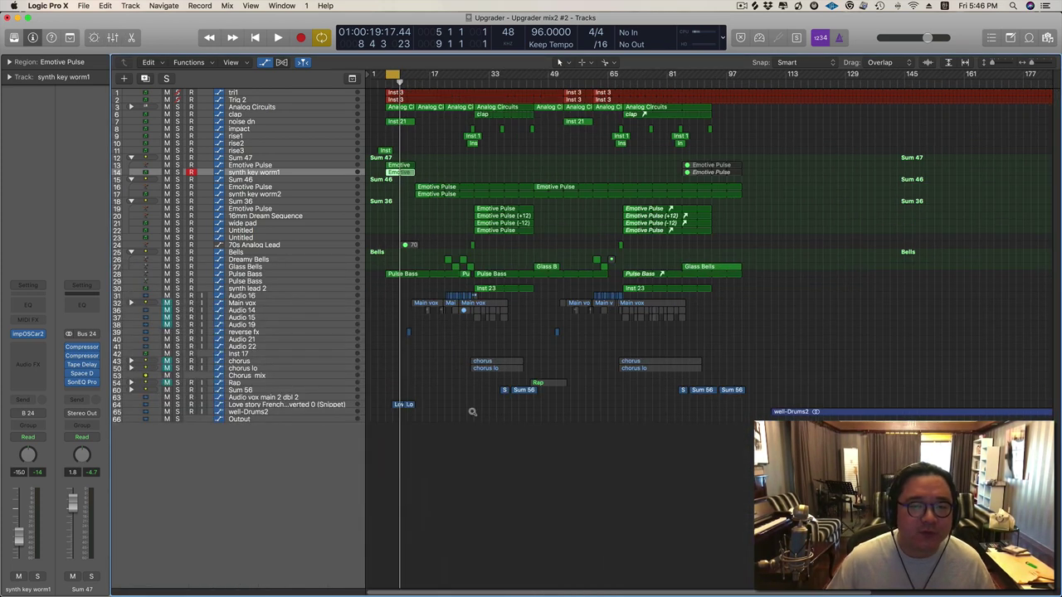
pyautogui.press('super+Down')
pyautogui.press('super+Right')
pyautogui.press('super+Right')
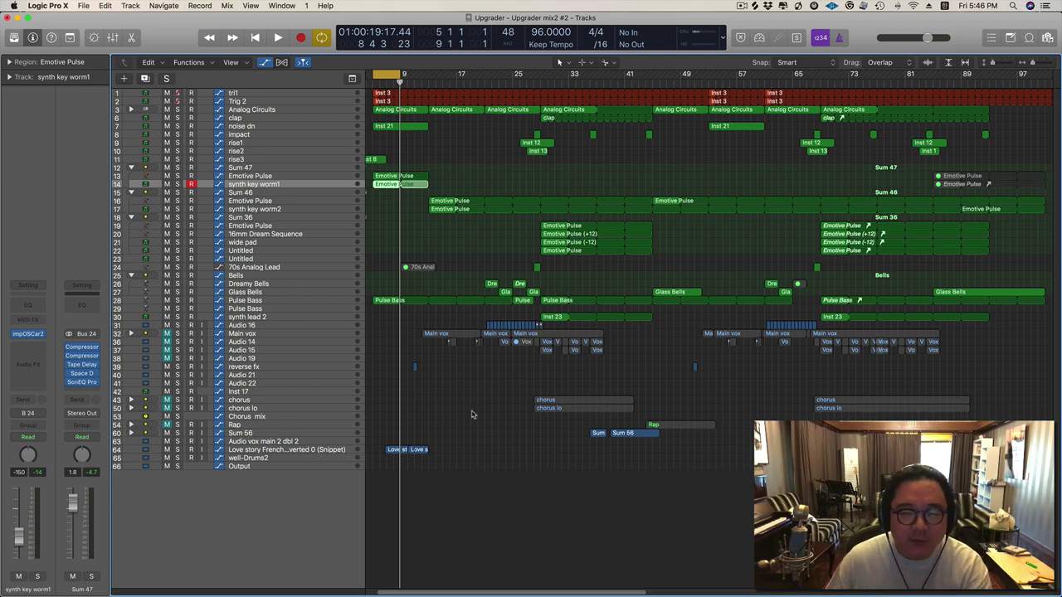
pyautogui.press('super+Right')
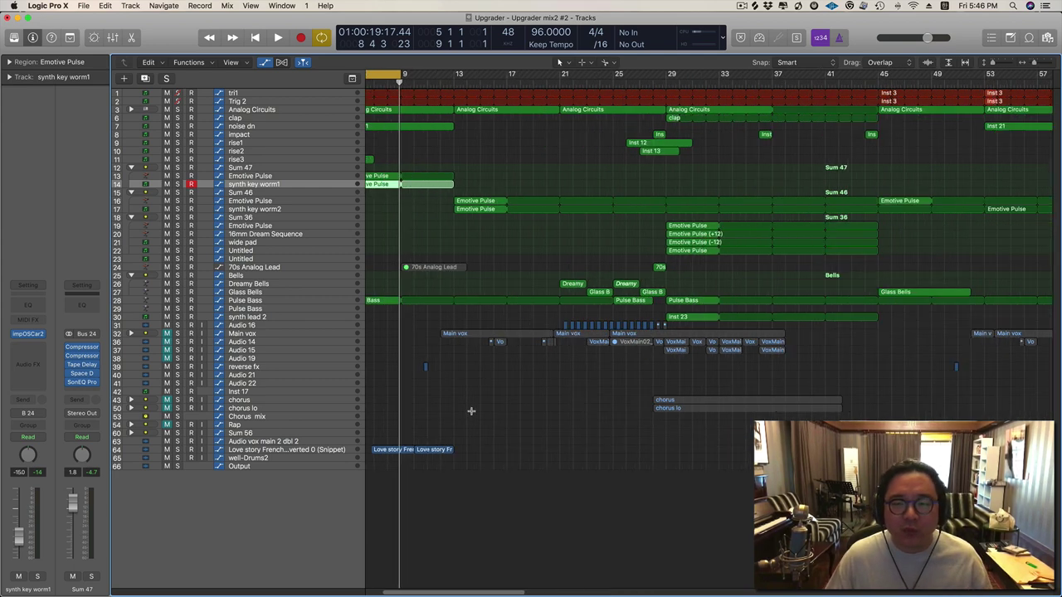
pyautogui.press('super+Left')
pyautogui.press('super+Down')
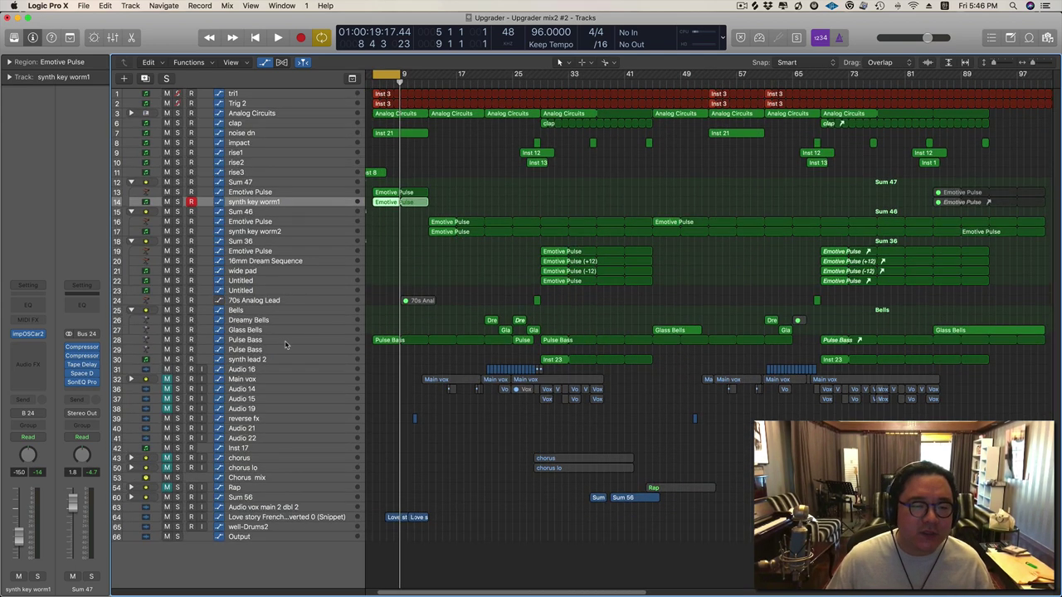
# Select Pulse Bass track 28 and solo it.
pyautogui.click(282, 340)
pyautogui.click(178, 340)
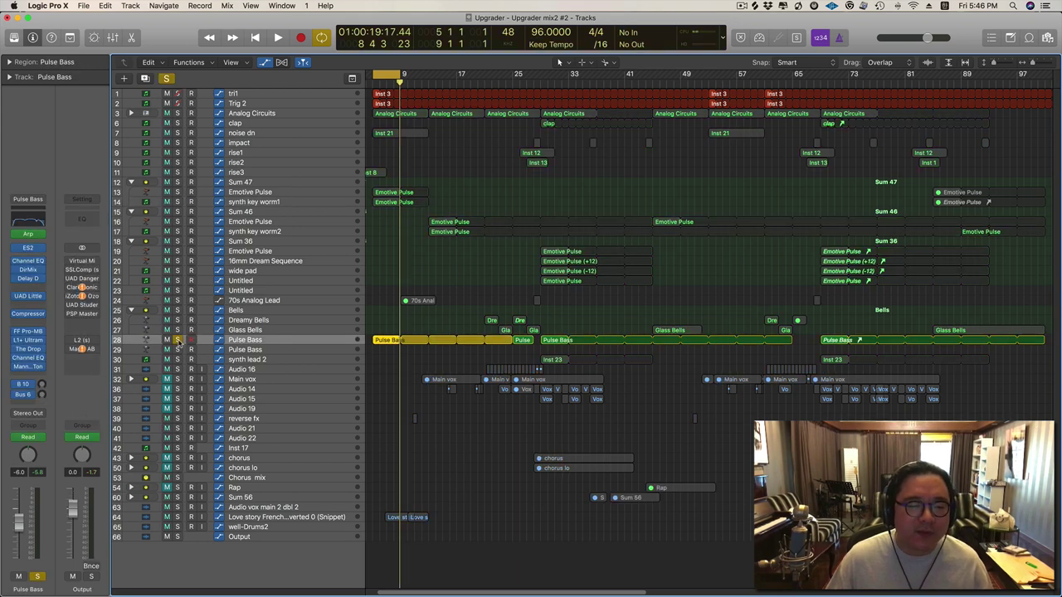